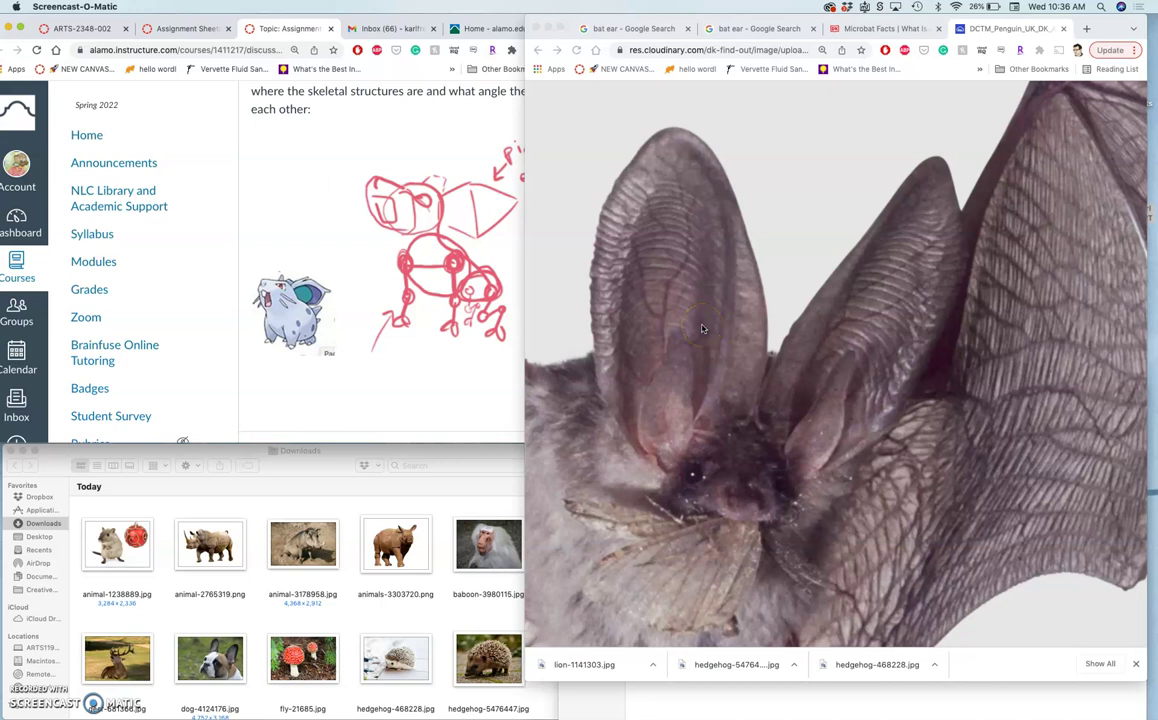
Save the long-eared bat photo into Downloads as a DCTM_Penguin JPEG.
scroll(702, 328, "left", 2)
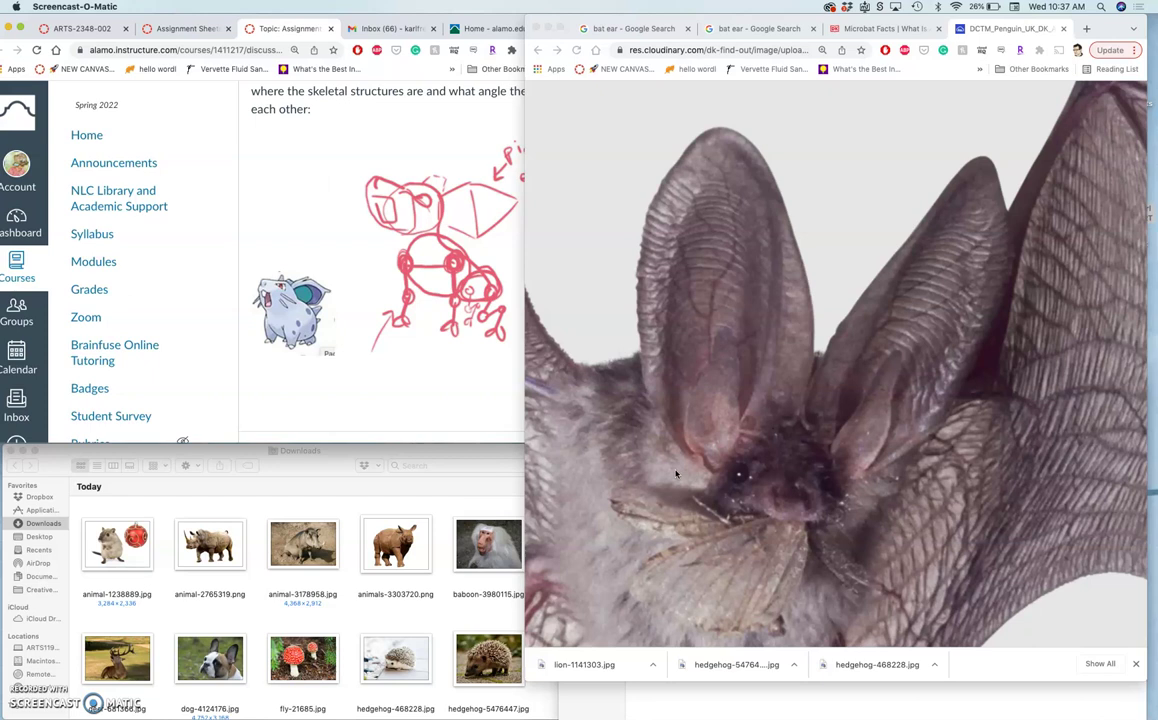
right_click(726, 364)
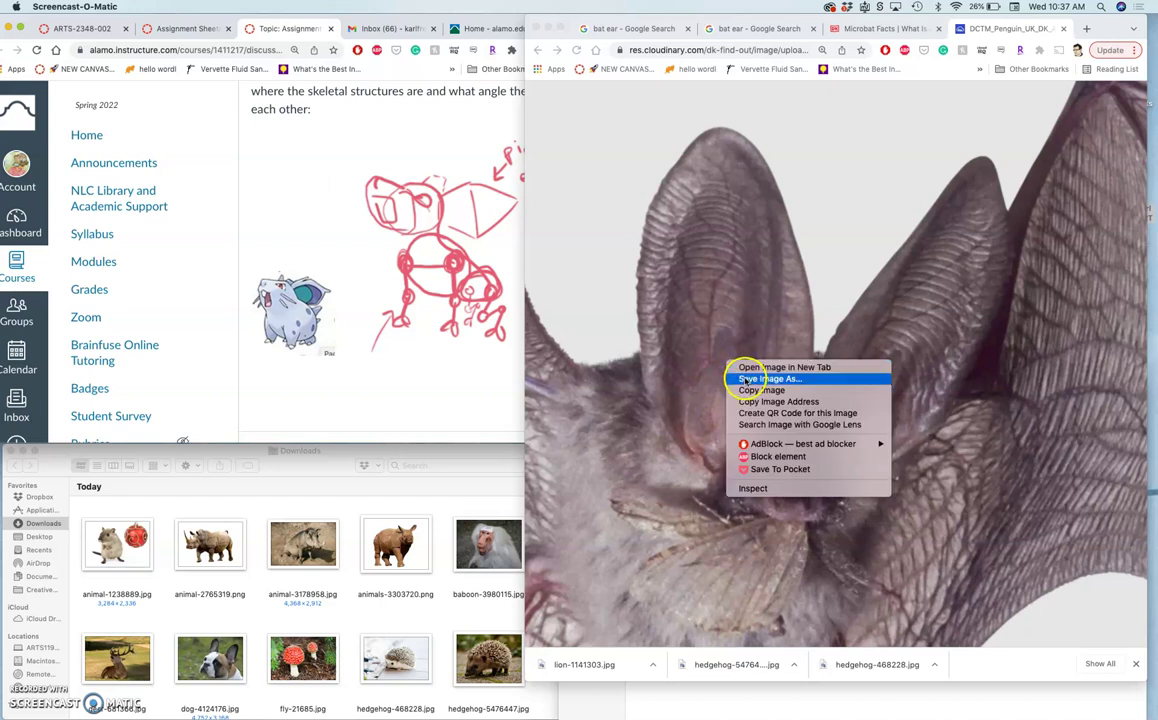
left_click(744, 381)
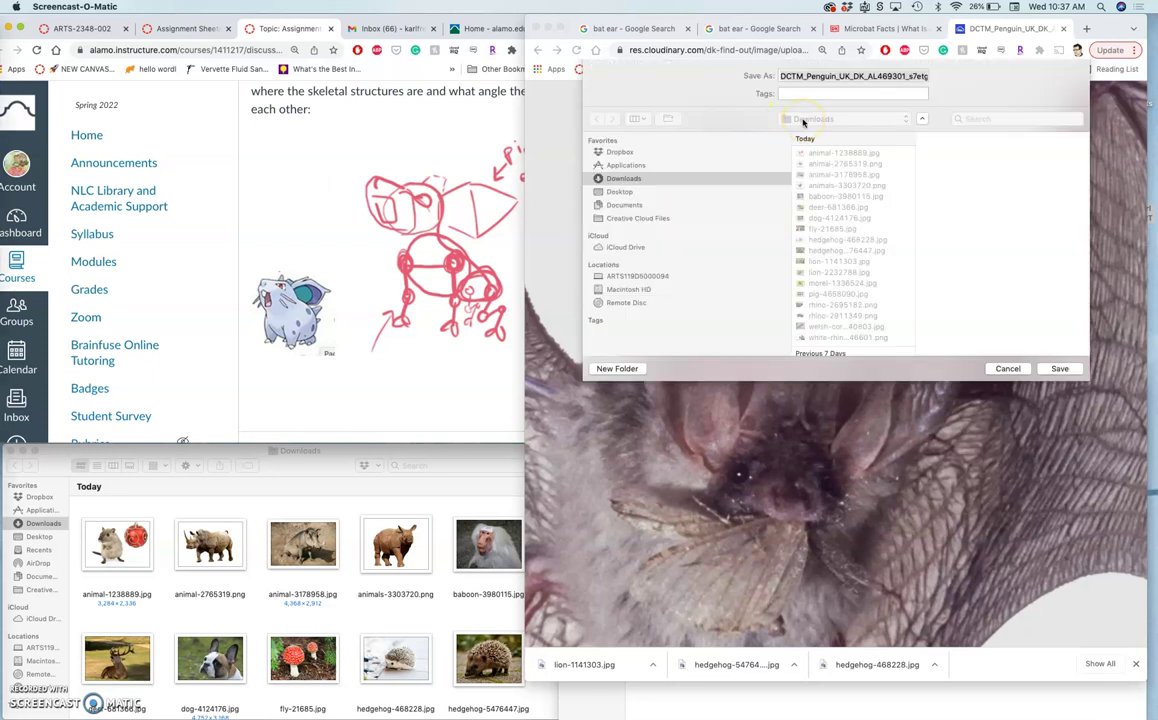
left_click(658, 179)
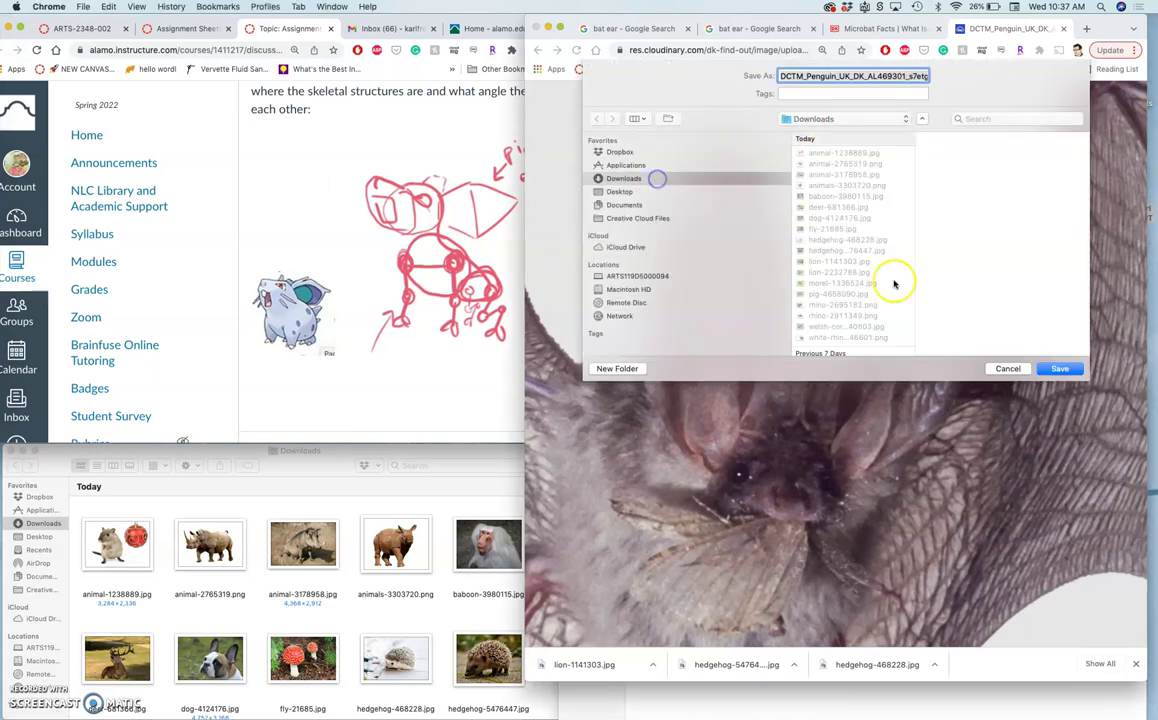
left_click(1058, 369)
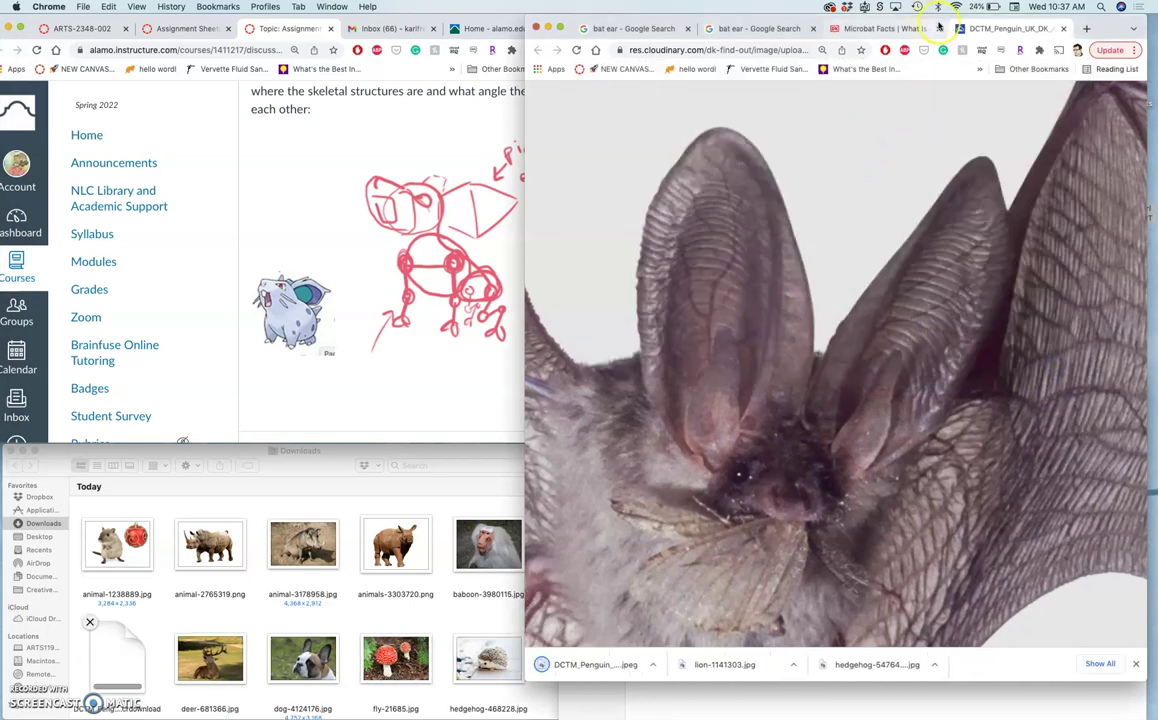
Close the saved image, Microbat Facts and preview tabs to get back to 'bat ear' results.
left_click(1060, 29)
scroll(951, 287, "down", 4)
scroll(951, 290, "up", 3)
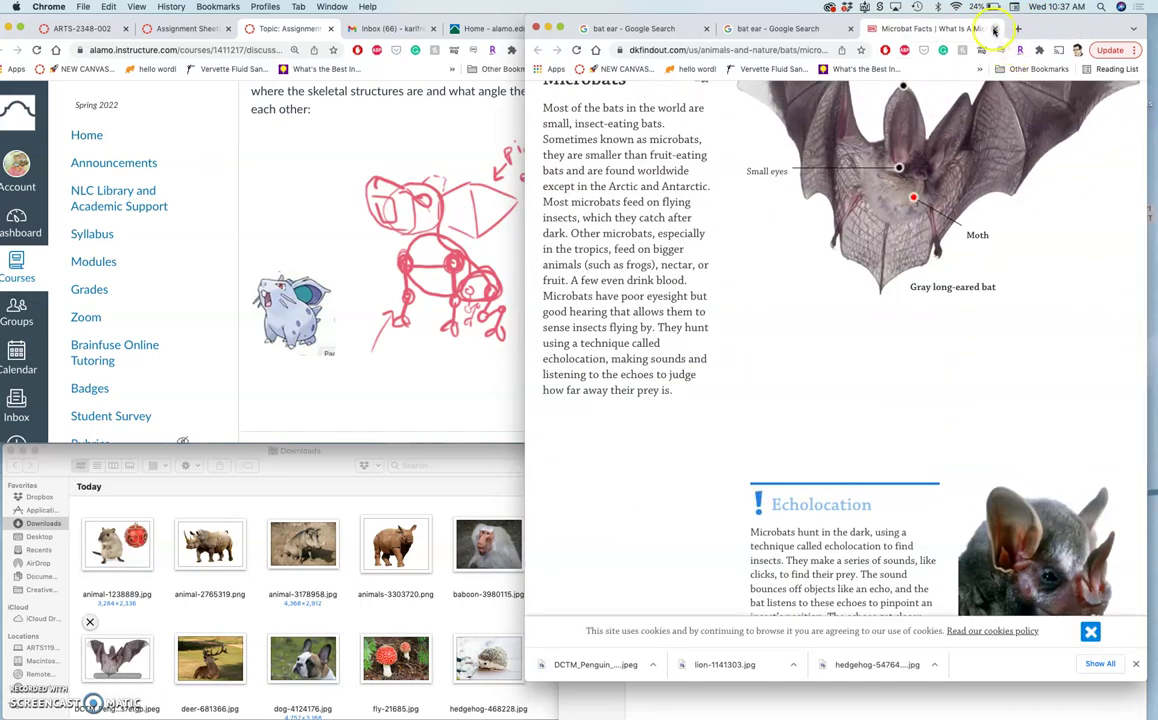
middle_click(898, 28)
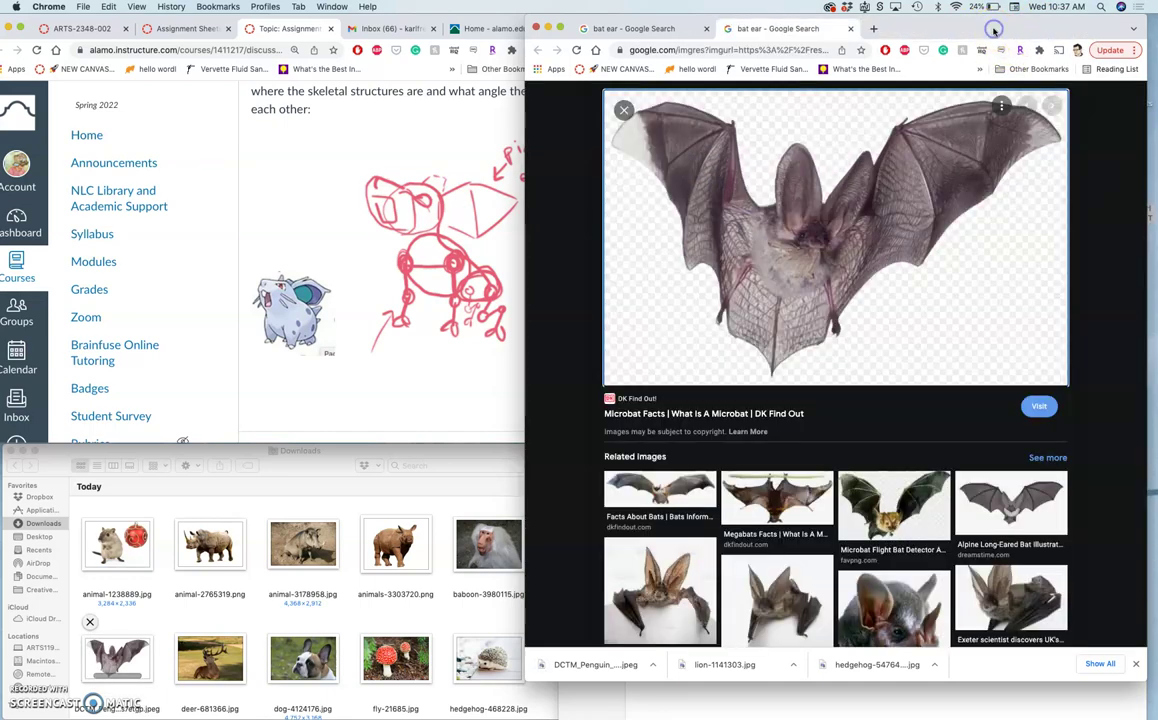
left_click(855, 28)
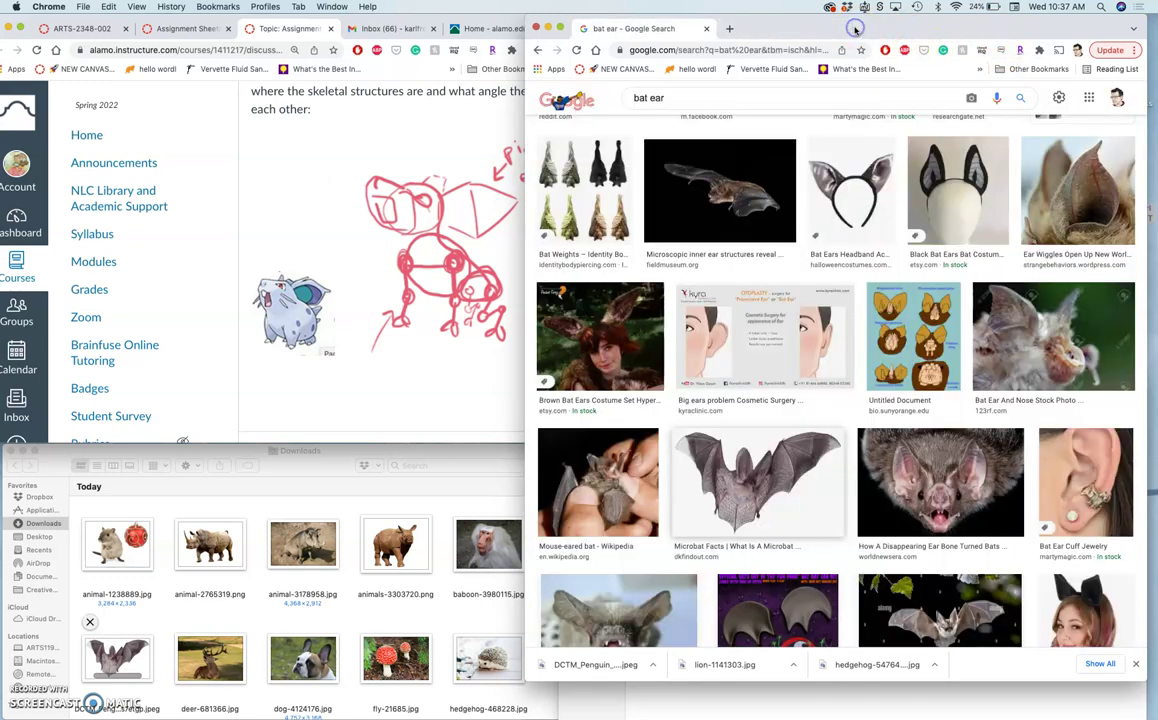
Close the Chrome window, then browse Finder into Assignment #2 Fantasy Creature Composite, checking Arms and returning.
left_click(536, 28)
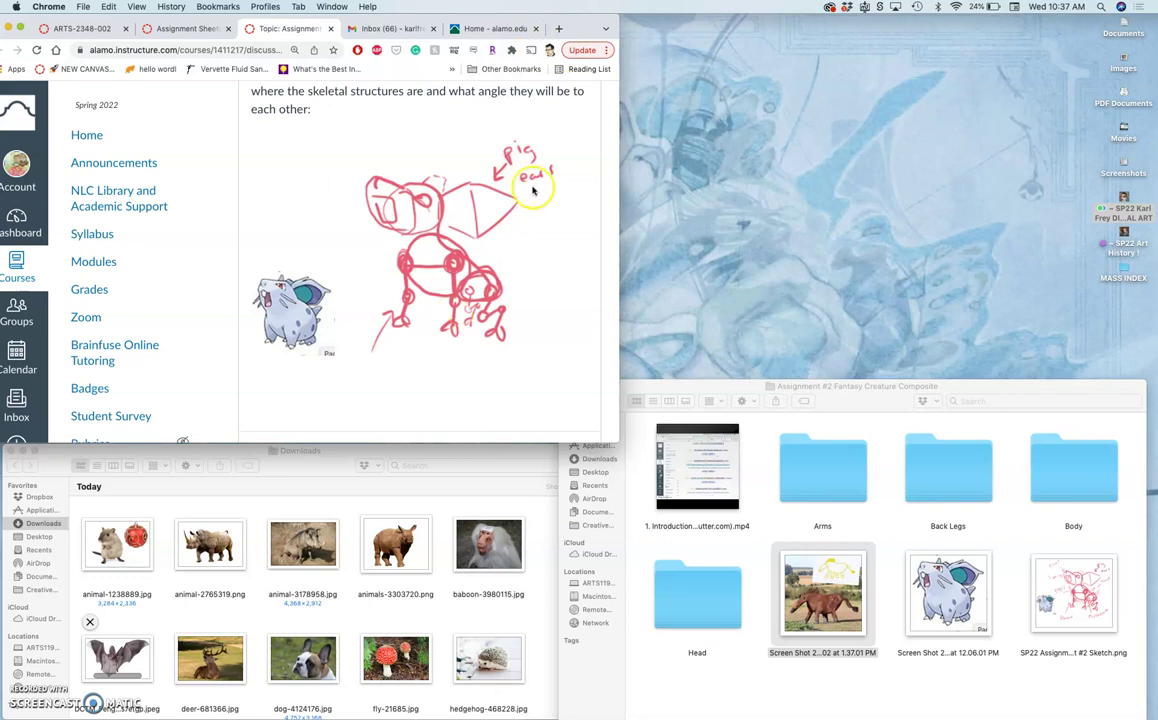
left_click(433, 515)
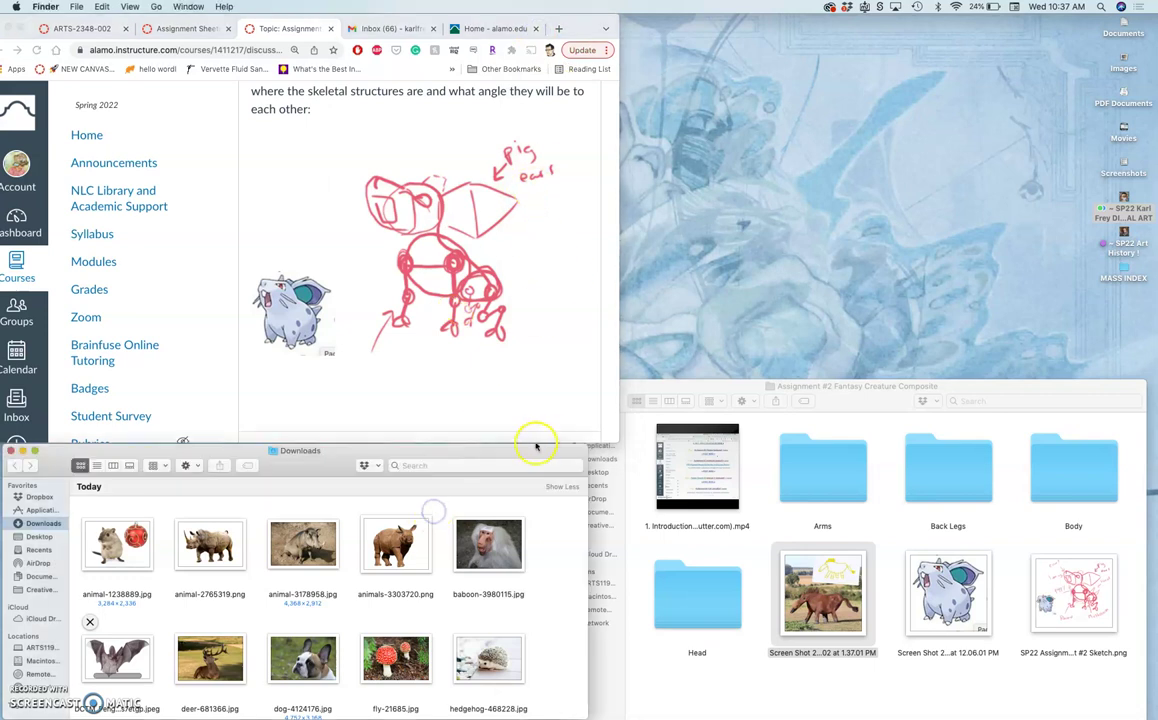
left_click(726, 388)
left_click(570, 401)
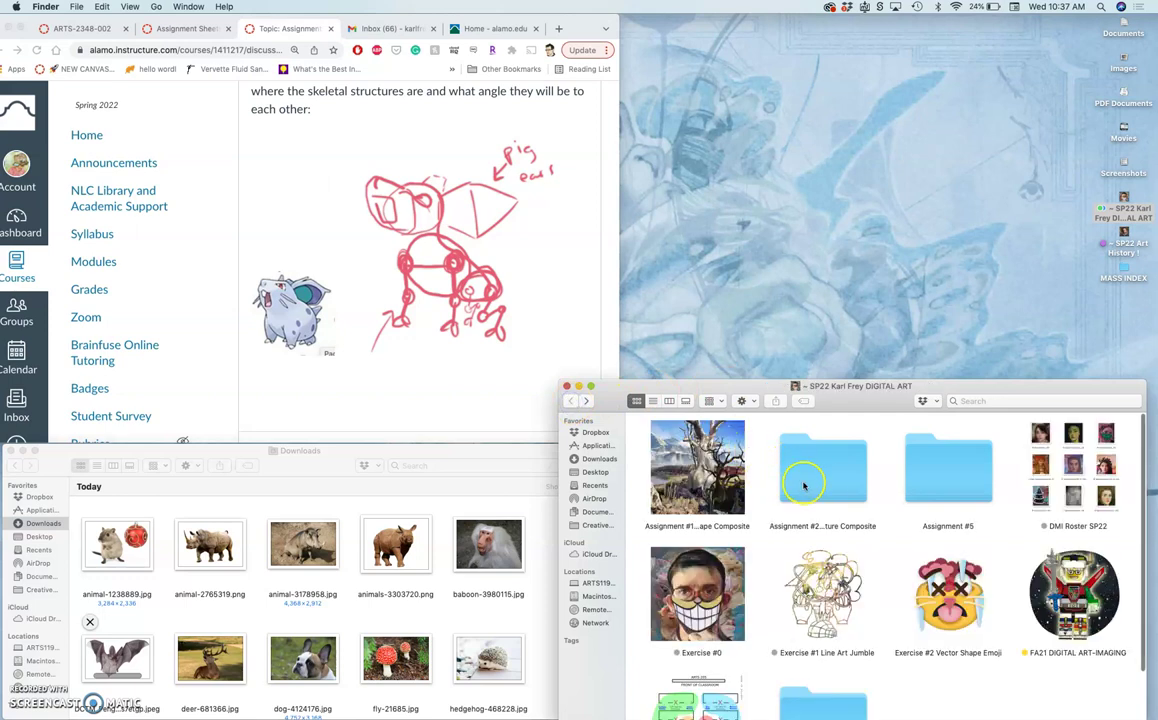
double_click(814, 490)
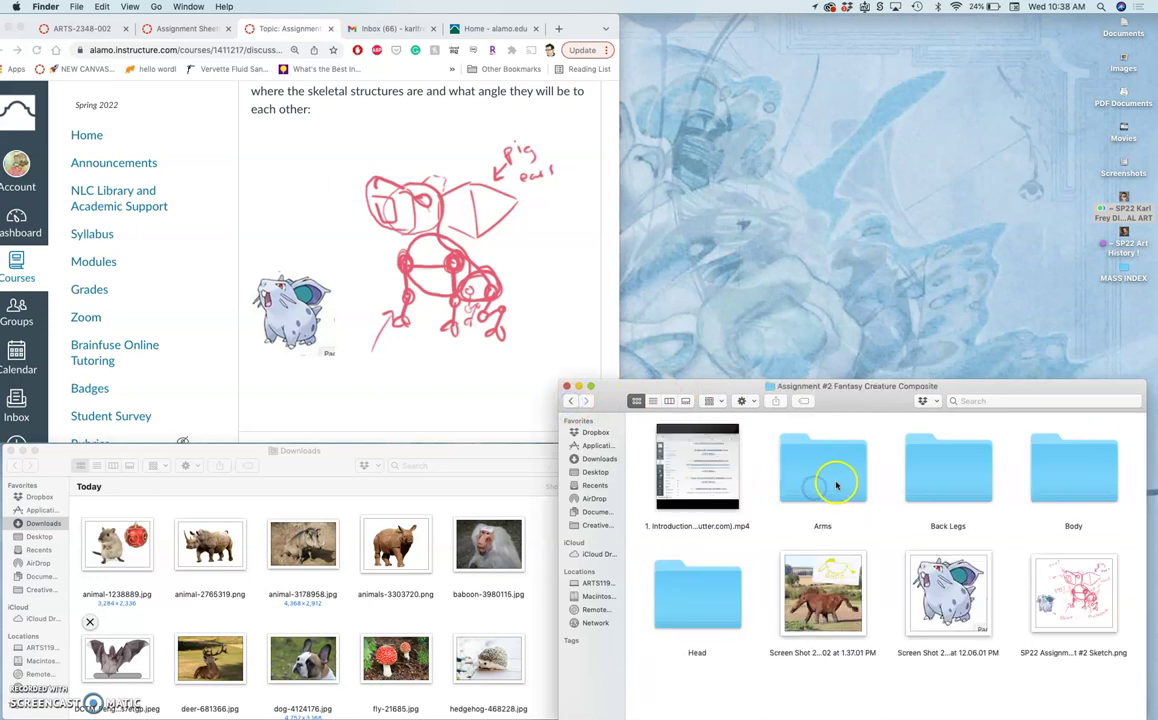
double_click(819, 474)
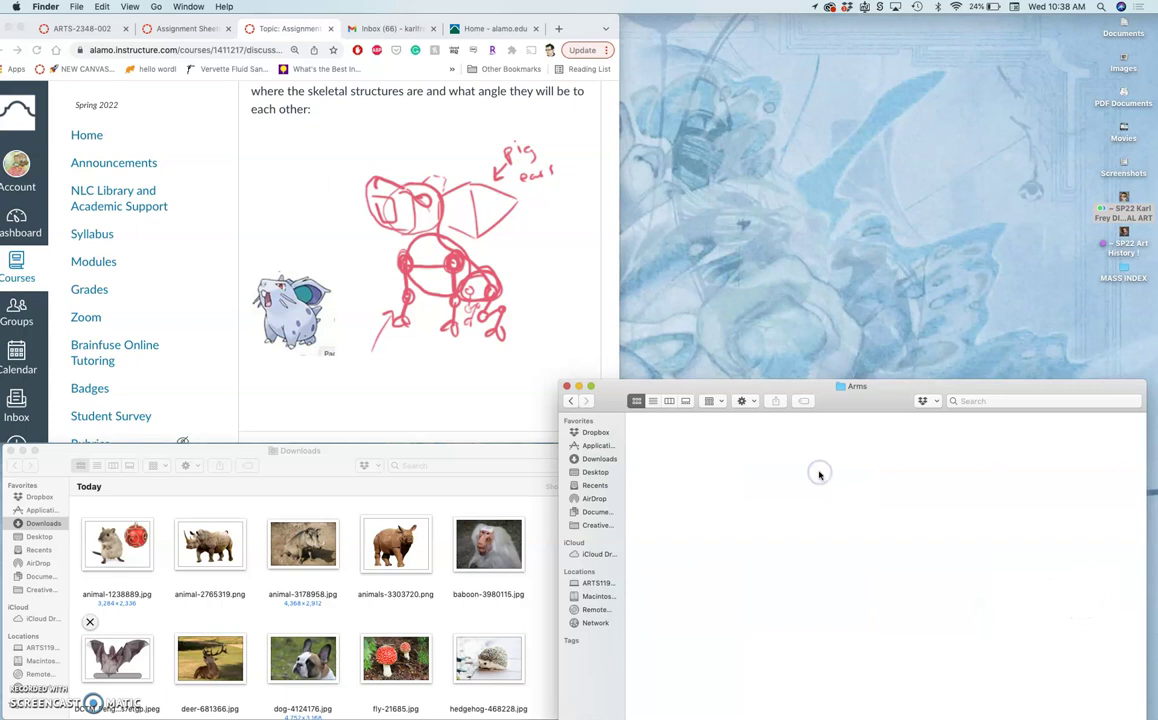
left_click(568, 403)
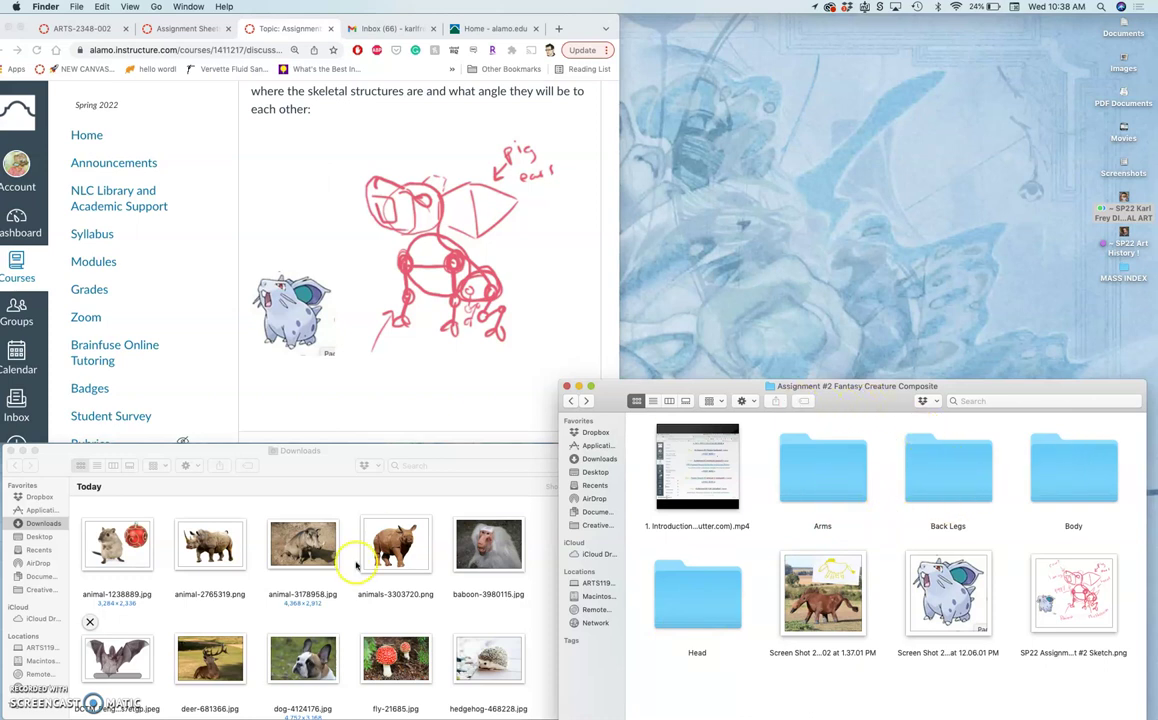
File the fly, hedgehog, lion and bulldog photos into the Head, Arms and Back Legs folders.
scroll(358, 570, "down", 5)
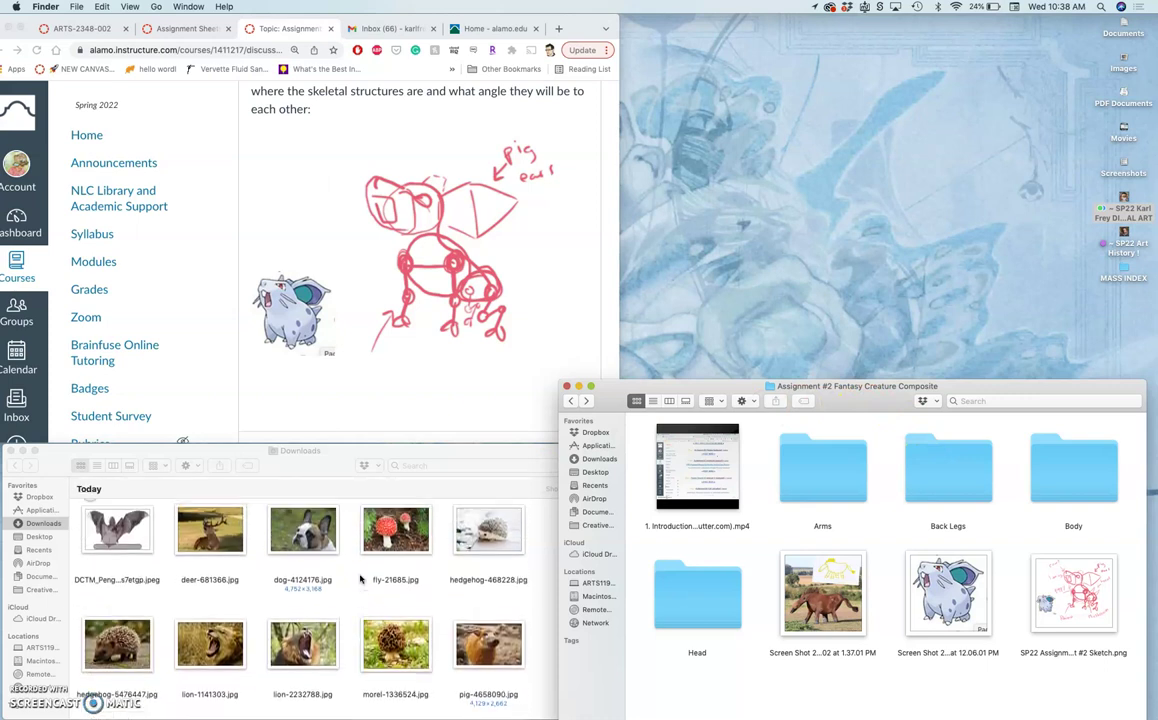
left_click_drag(395, 560, 1065, 481)
left_click_drag(480, 556, 957, 483)
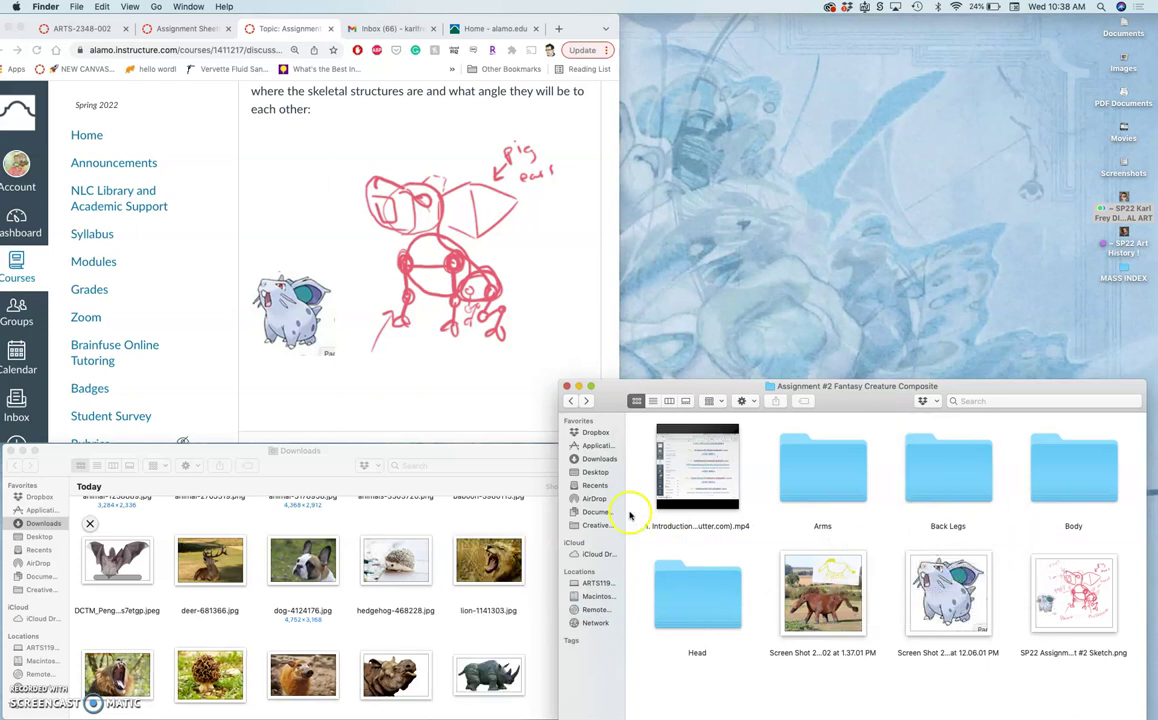
left_click(396, 566)
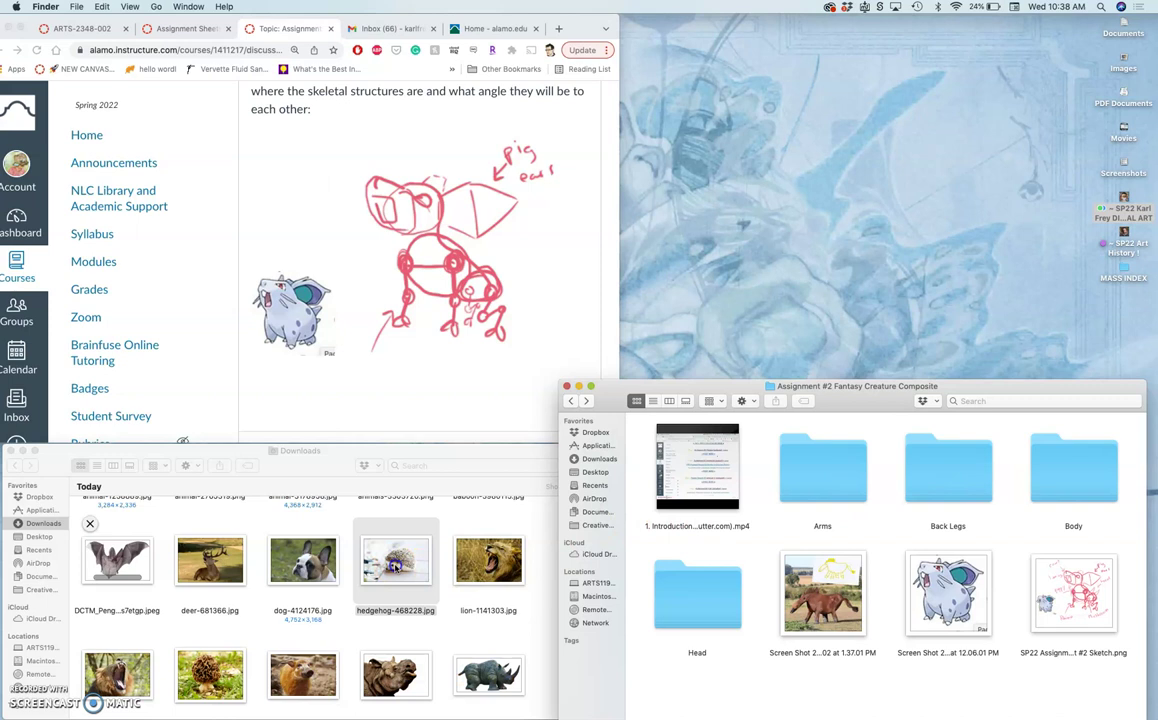
left_click_drag(396, 566, 930, 474)
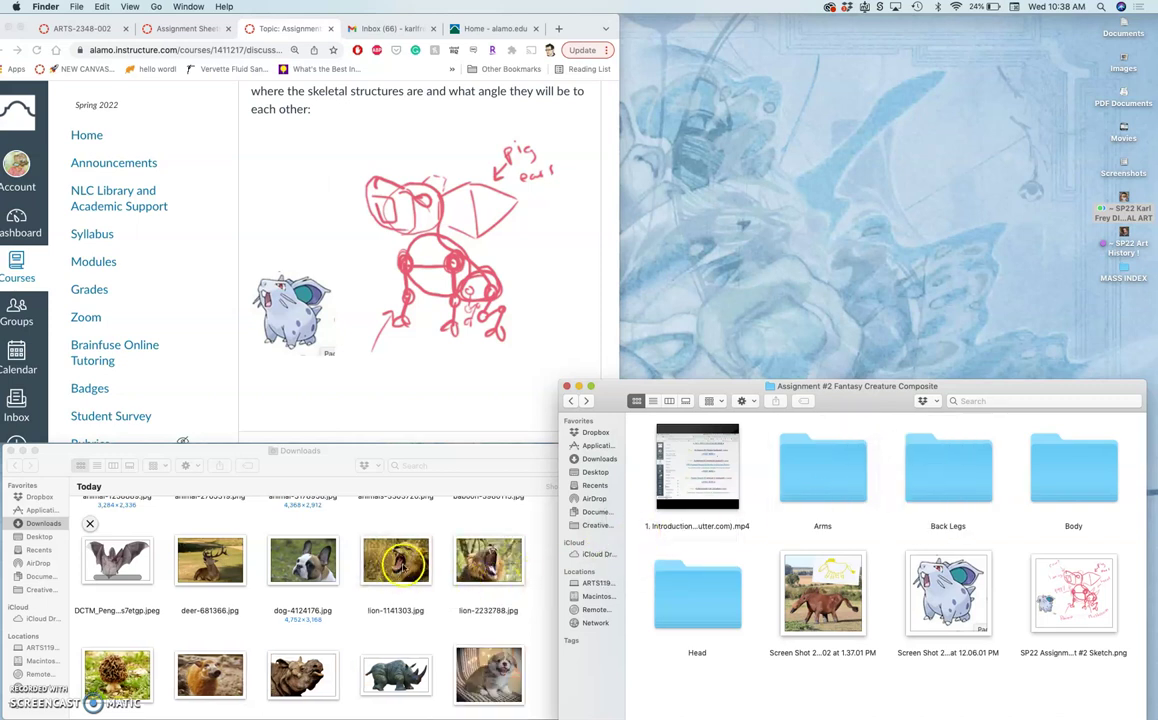
left_click_drag(481, 565, 690, 597)
left_click_drag(395, 560, 705, 600)
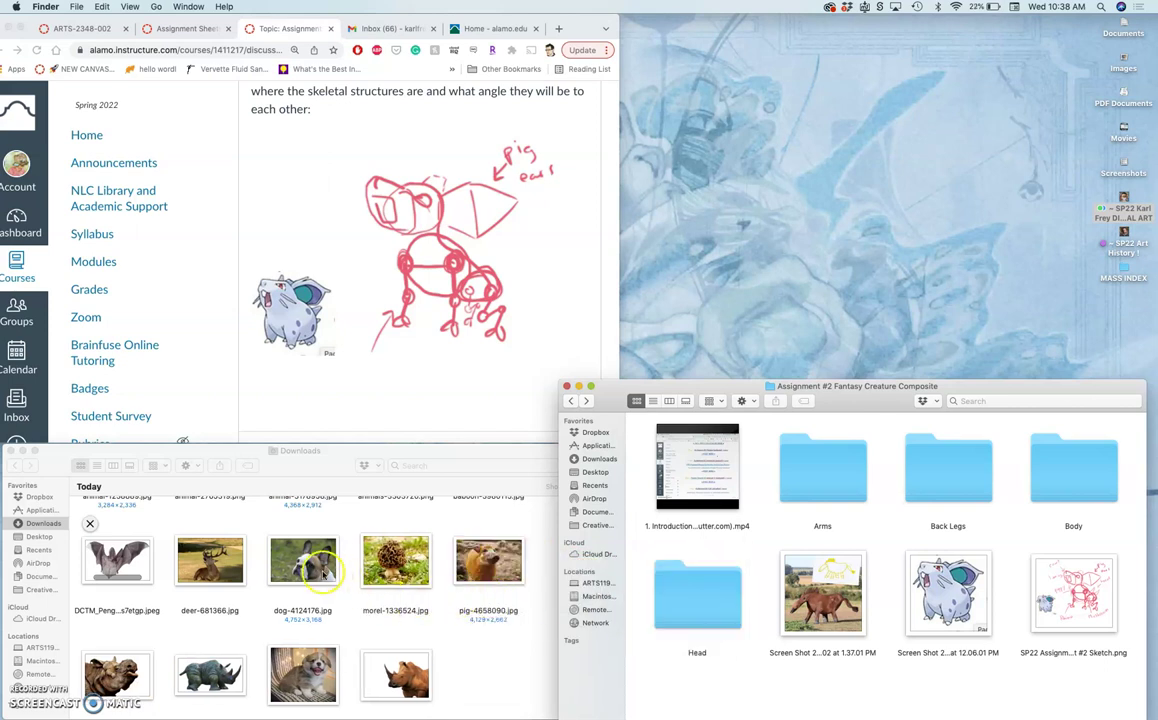
left_click(311, 571)
left_click_drag(311, 571, 670, 590)
File the bat, bulldog, deer, pig and rhino photos into the Head, Arms and Back Legs folders.
left_click_drag(115, 556, 678, 600)
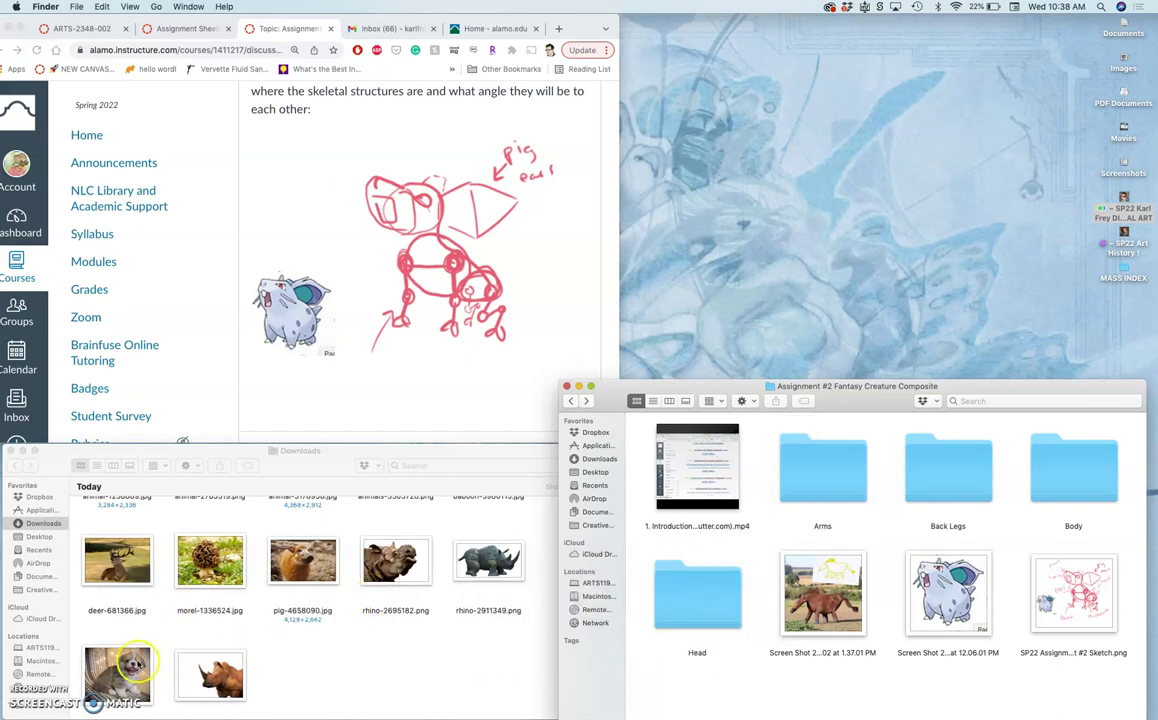
left_click(120, 671)
left_click_drag(120, 671, 830, 465)
left_click_drag(117, 560, 686, 613)
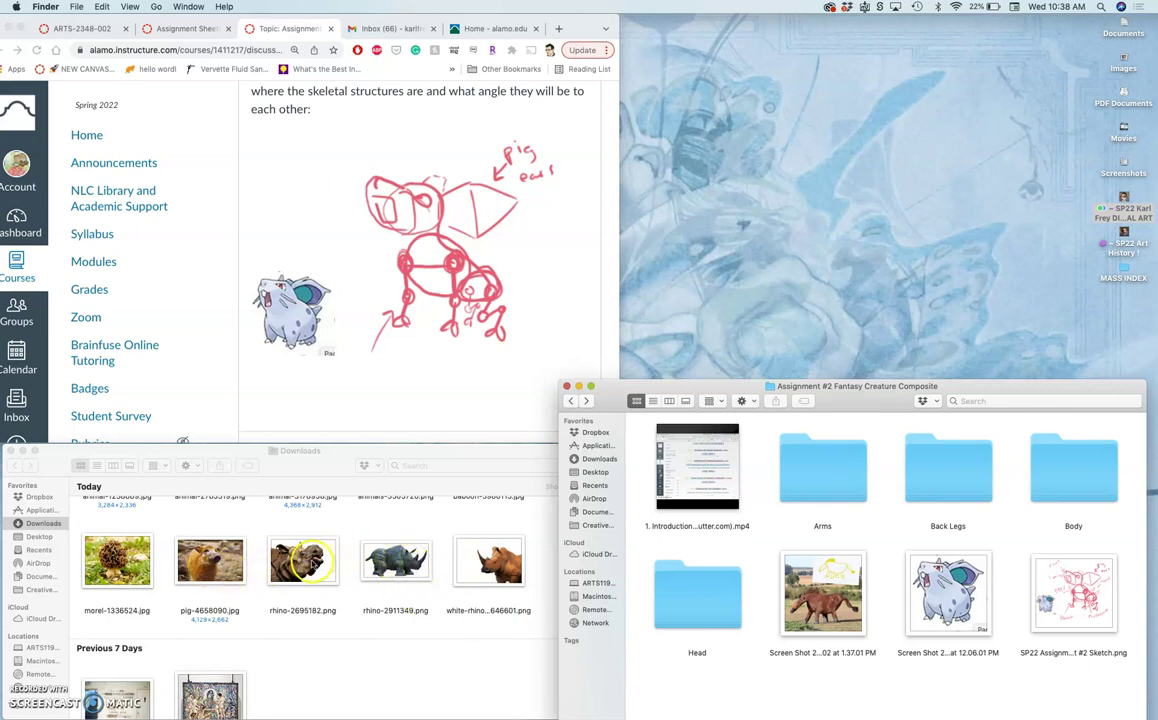
left_click_drag(312, 565, 714, 594)
left_click_drag(210, 560, 698, 592)
left_click_drag(300, 555, 951, 486)
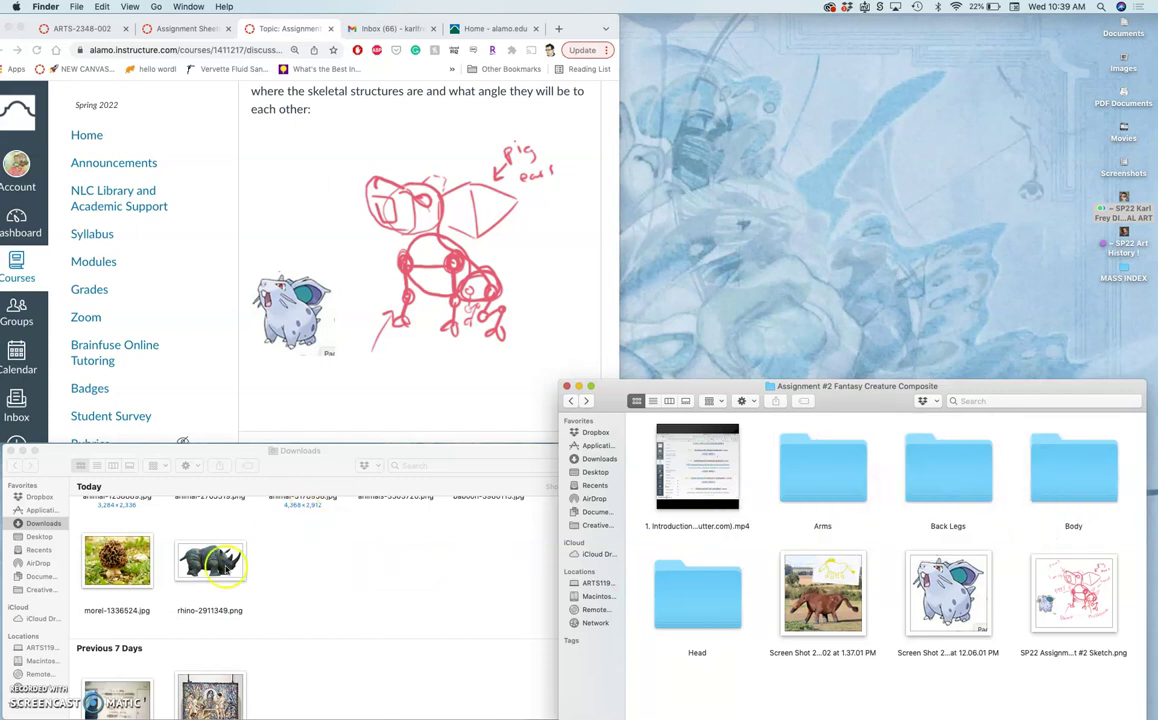
left_click_drag(222, 565, 943, 494)
File the morel, animal-1238889, animal-3178958, rhino, baboon and animals-3303720 photos into Head and Body.
scroll(266, 594, "up", 3)
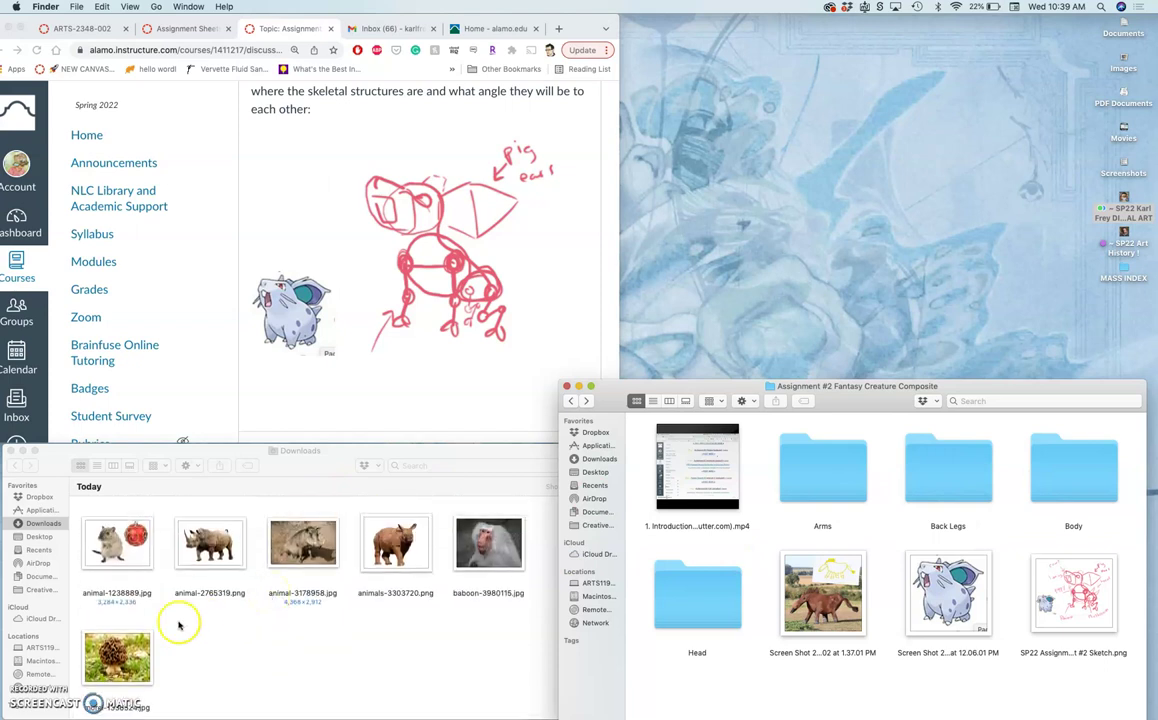
left_click_drag(117, 655, 951, 484)
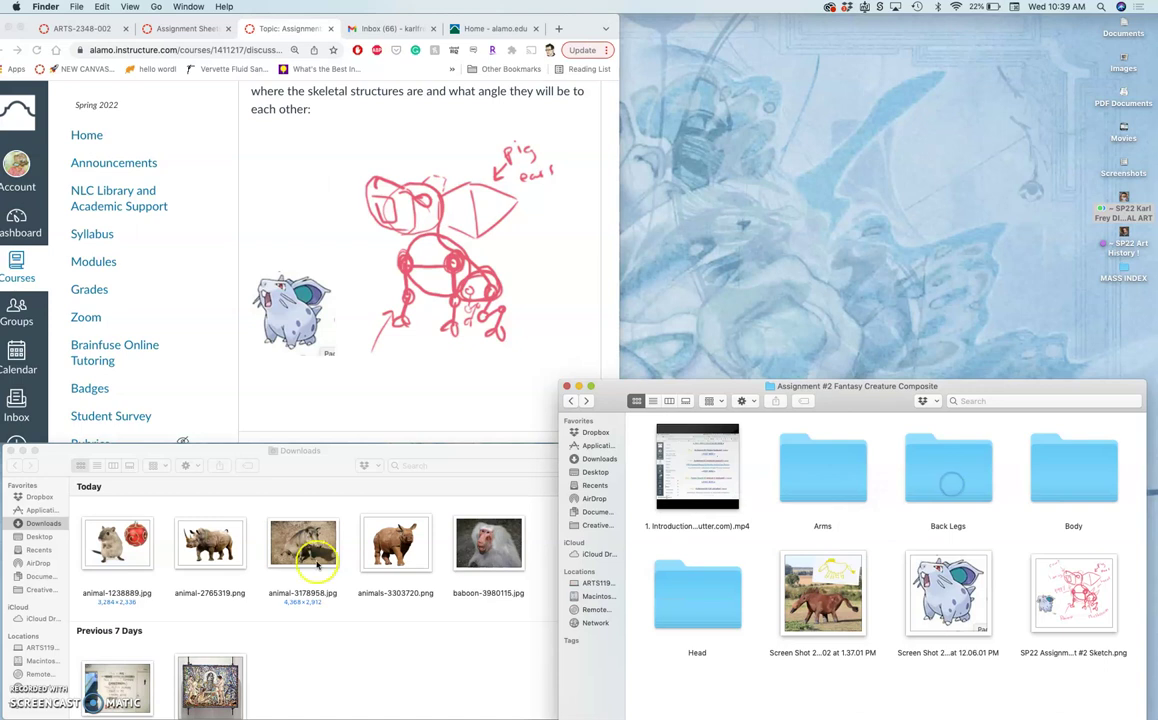
left_click_drag(110, 542, 672, 600)
left_click(217, 547)
left_click_drag(217, 547, 677, 594)
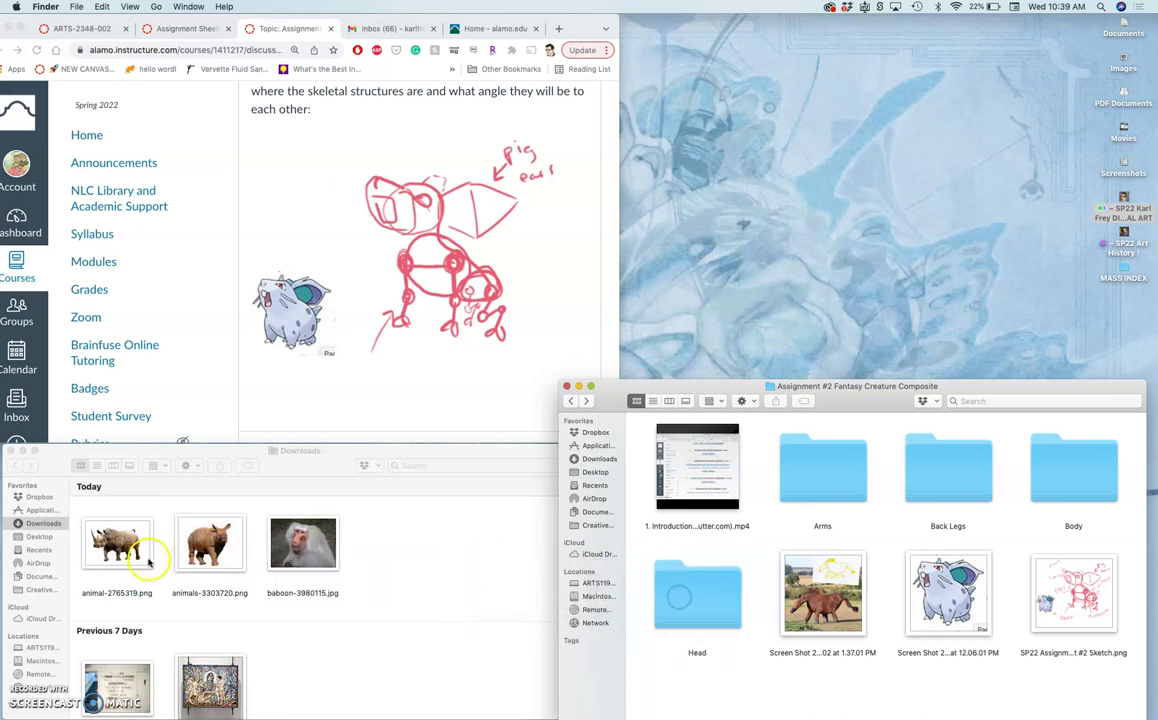
left_click_drag(140, 558, 825, 472)
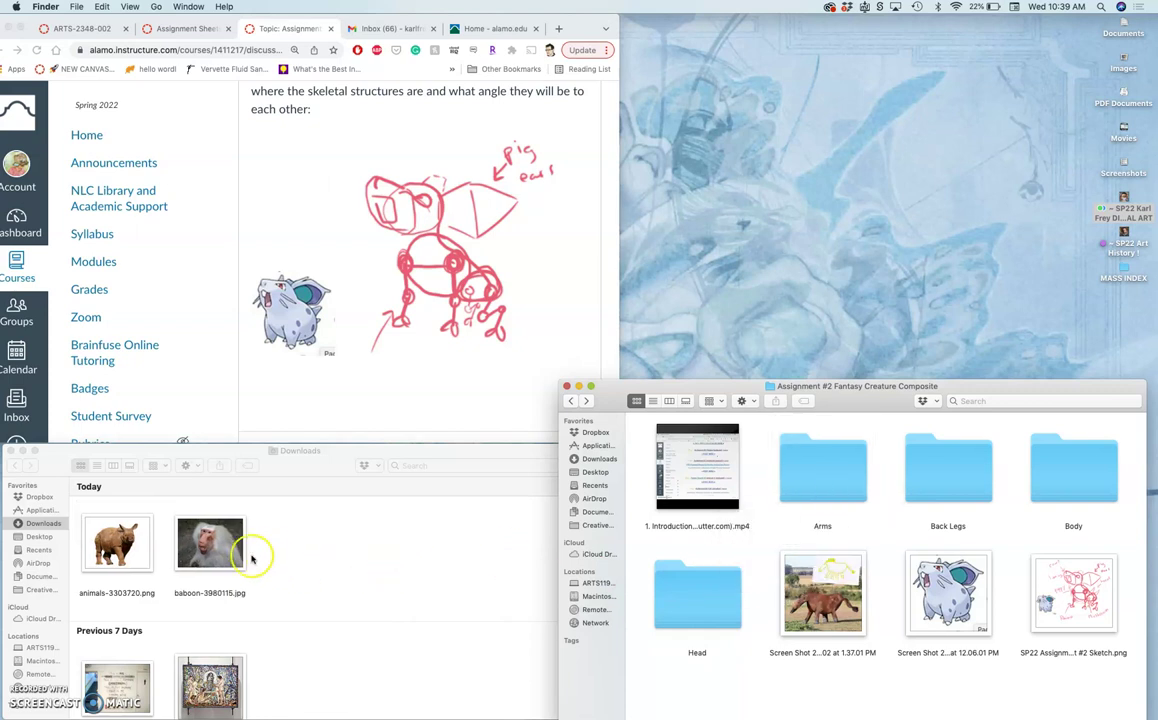
left_click_drag(212, 548, 668, 605)
left_click_drag(118, 540, 959, 479)
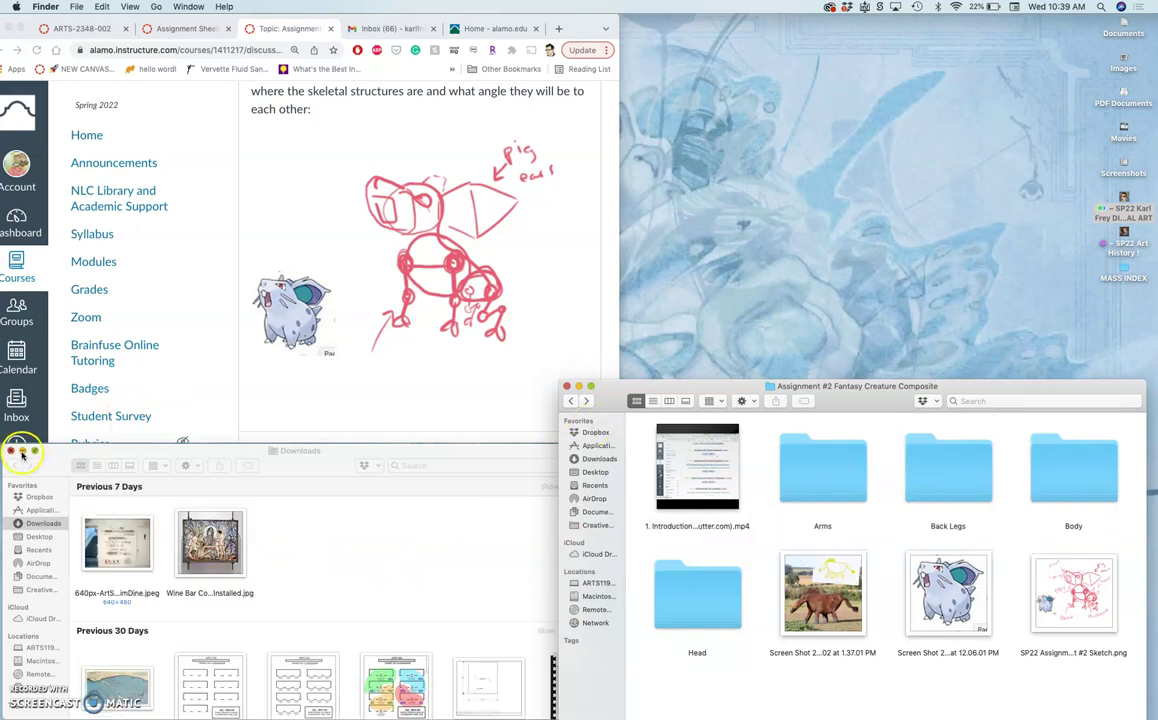
Close Downloads and open SP22 Assignment #2 Sketch.png with Adobe Photoshop 2021.
left_click(11, 451)
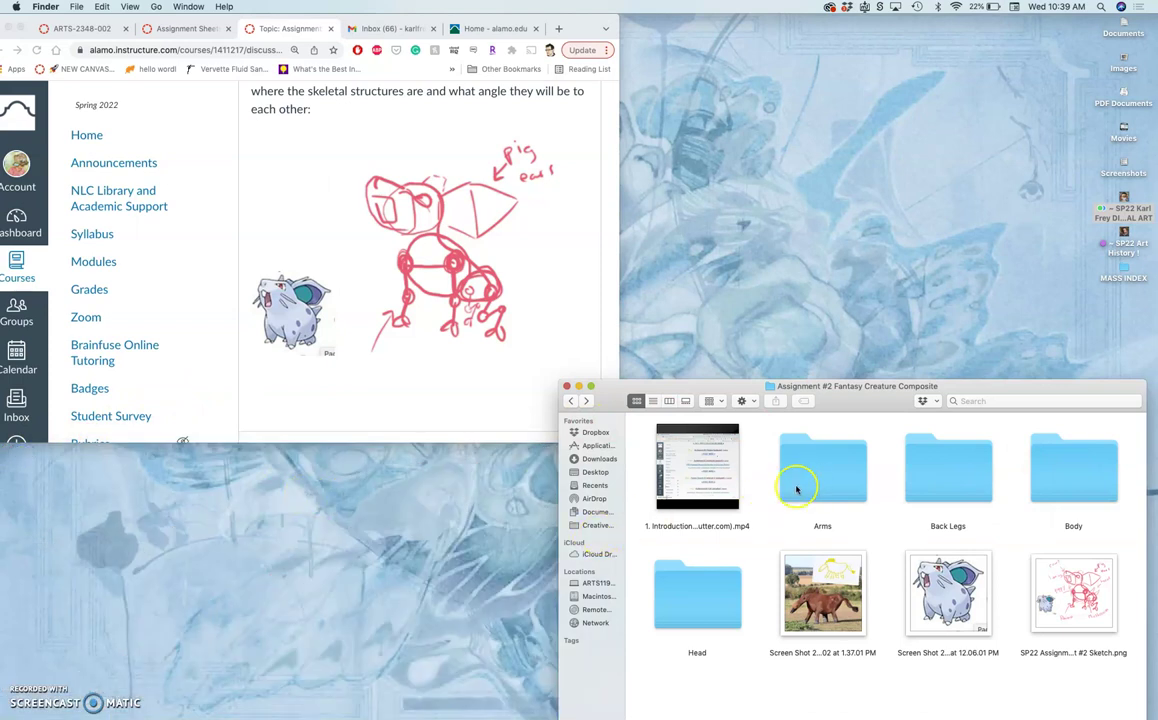
right_click(1071, 617)
mouse_move(954, 442)
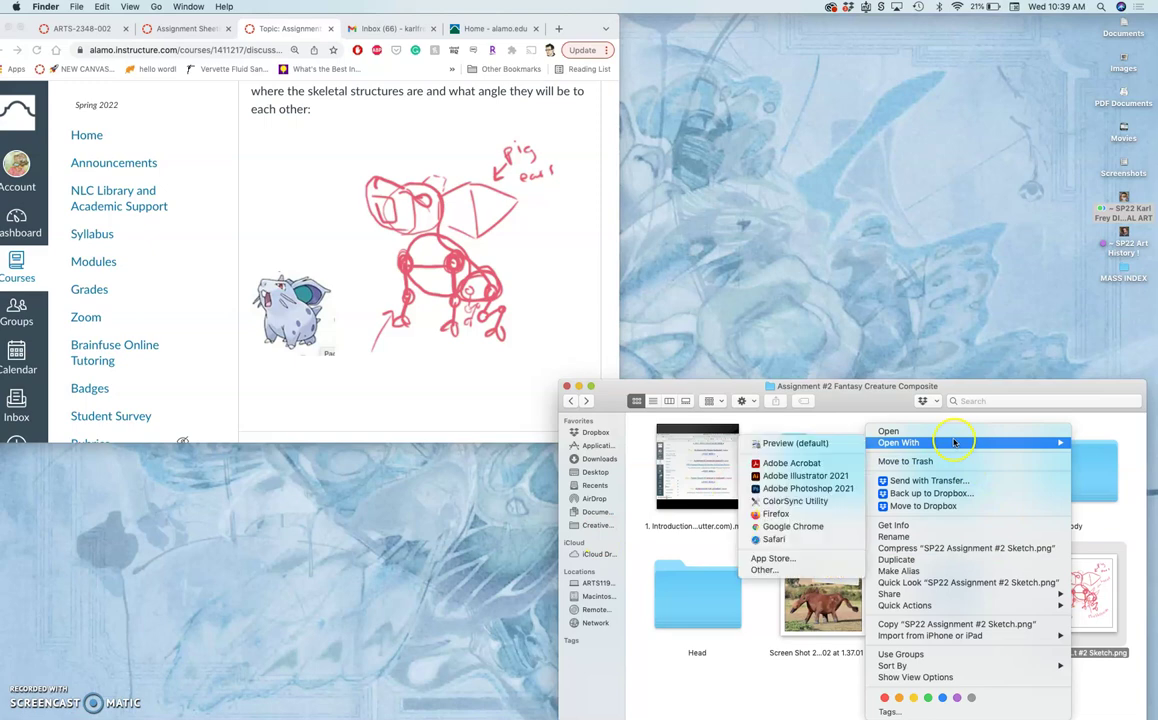
left_click(848, 488)
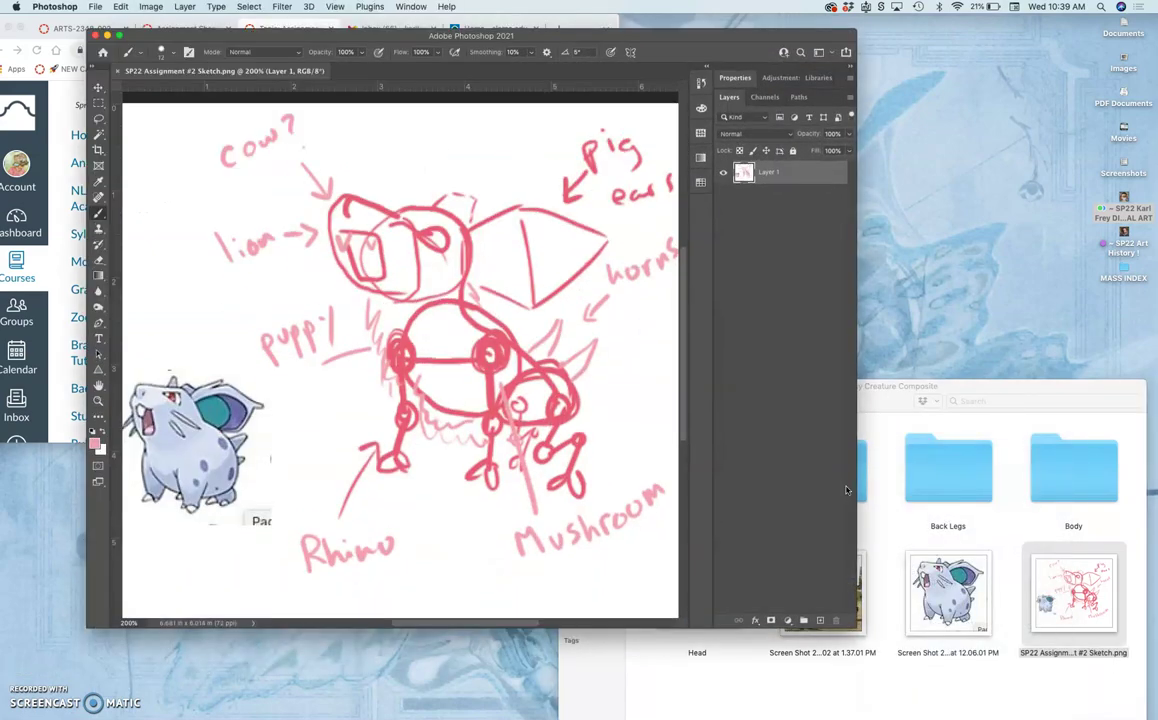
Copy the lassoed creature reference to Layer 2, scale it to 67.85% and place it bottom-right.
key("super+minus")
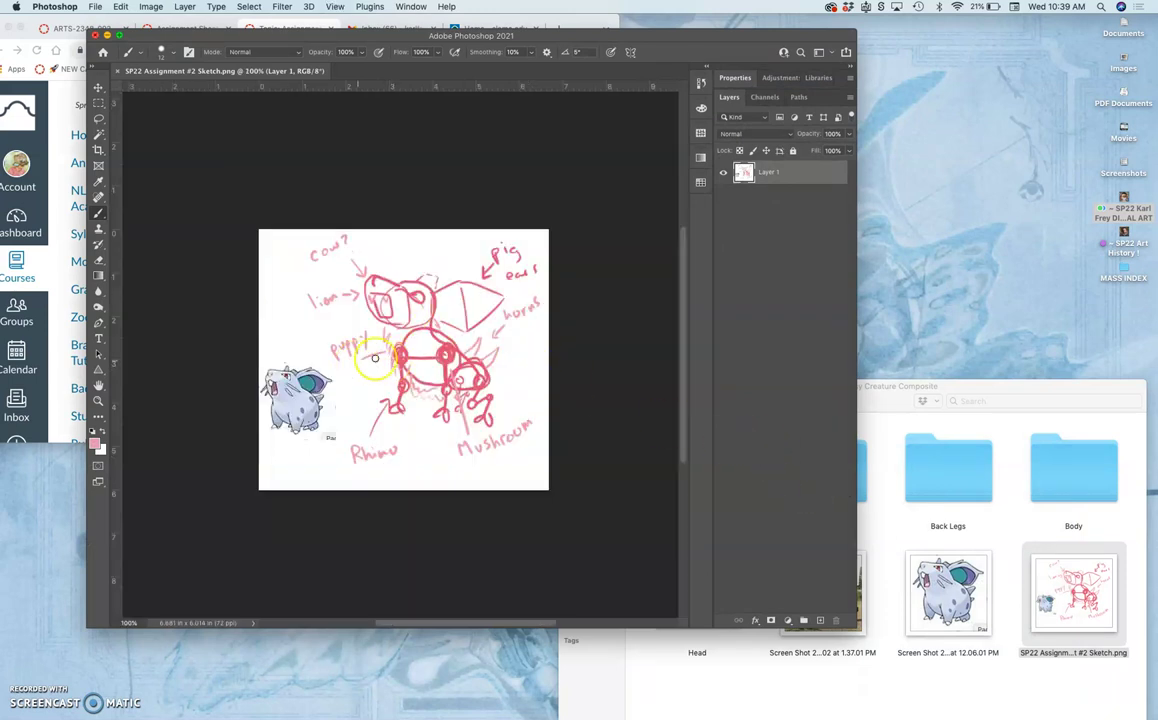
left_click(98, 118)
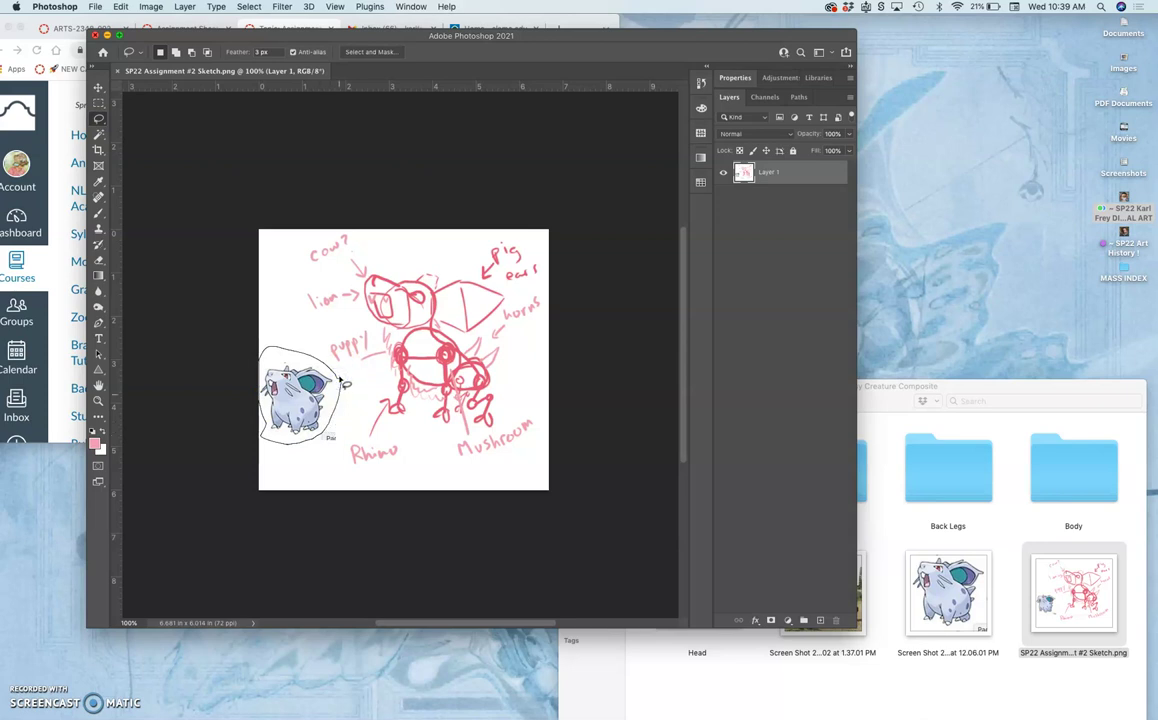
left_click_drag(343, 381, 345, 383)
key("super+j")
key("super+t")
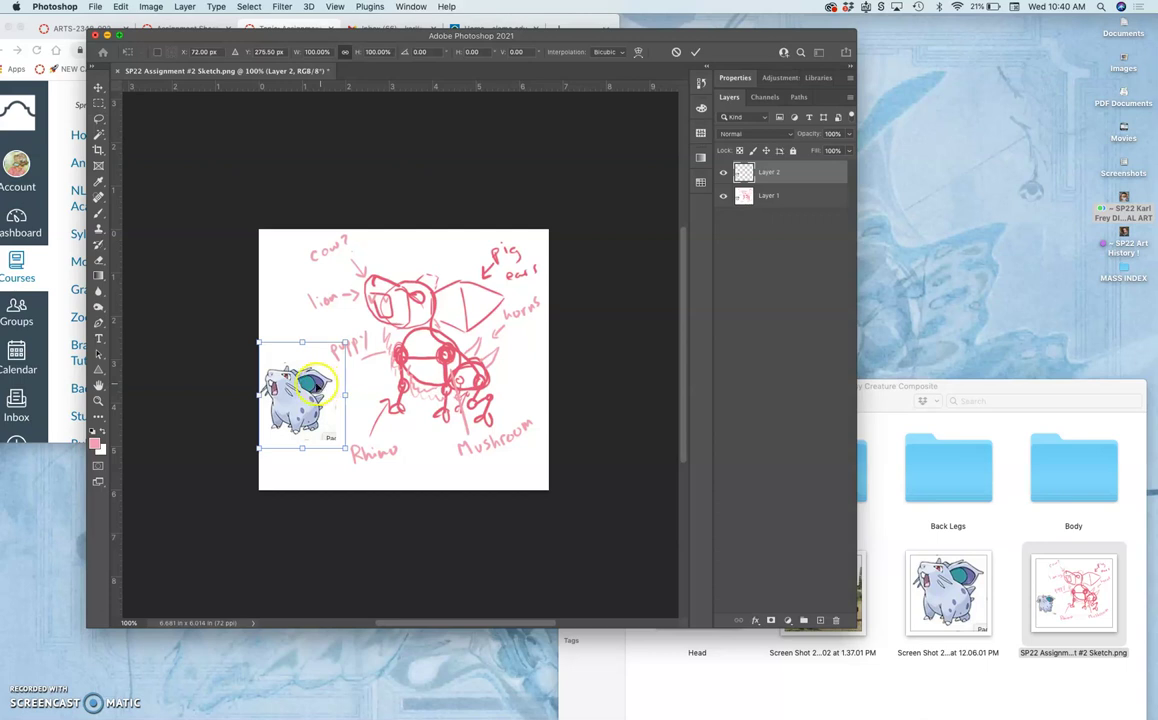
left_click_drag(344, 343, 307, 386)
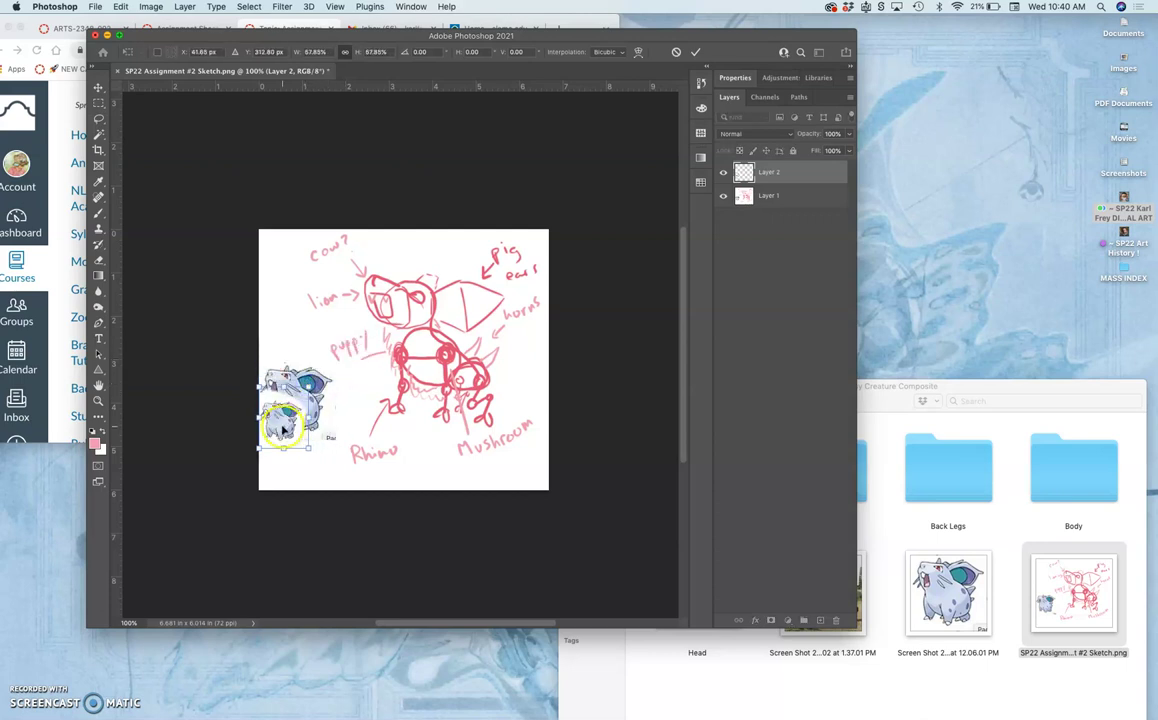
left_click_drag(282, 429, 521, 476)
key("Return")
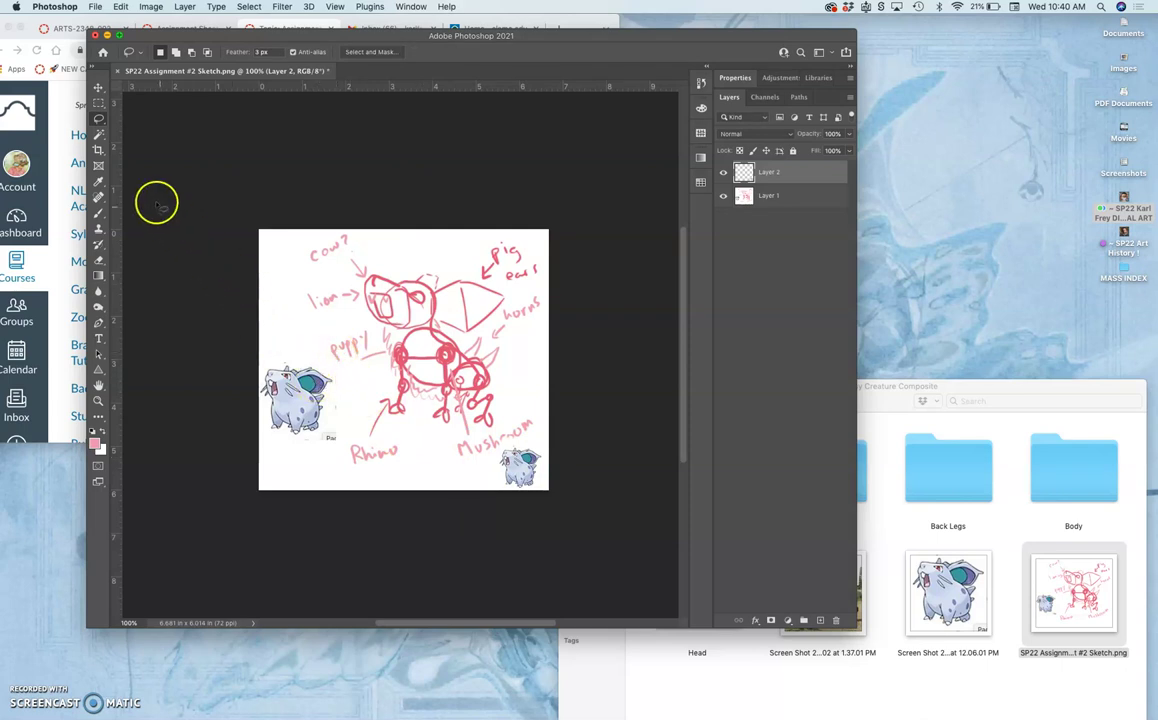
On Layer 1, lasso the original creature reference, delete it and deselect.
left_click(790, 196)
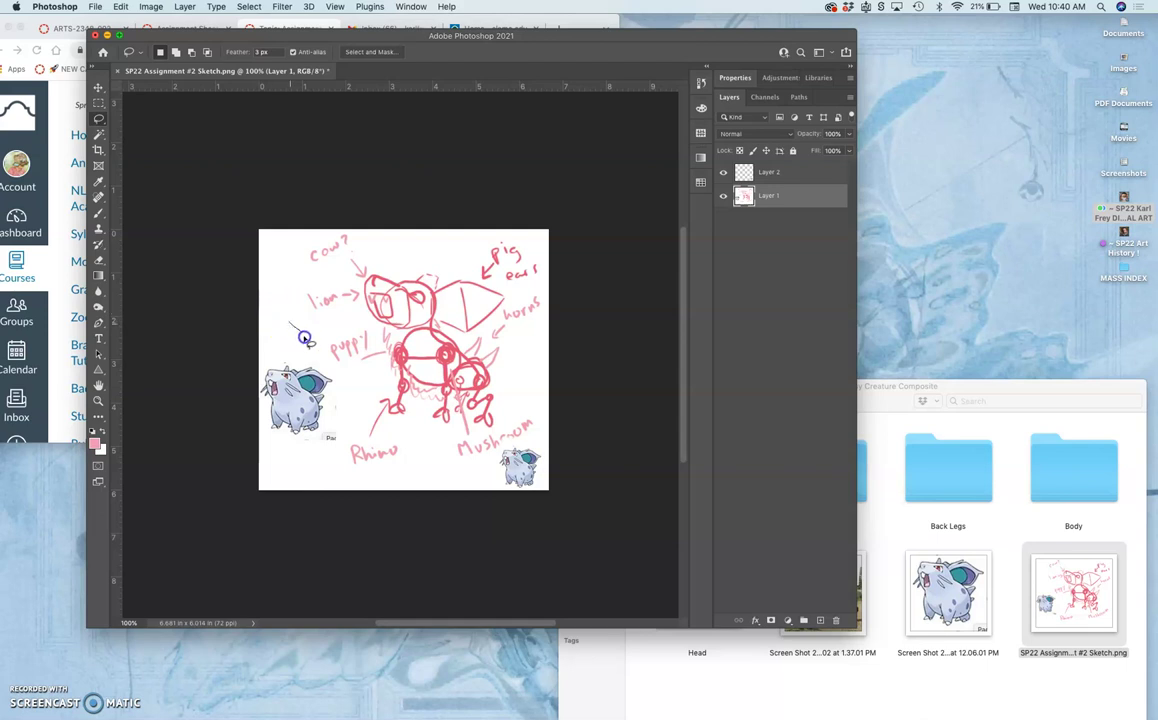
mouse_move(290, 322)
left_mouse_down()
mouse_move(340, 384)
mouse_move(347, 429)
mouse_move(330, 464)
mouse_move(278, 453)
mouse_move(253, 420)
mouse_move(266, 341)
left_mouse_up()
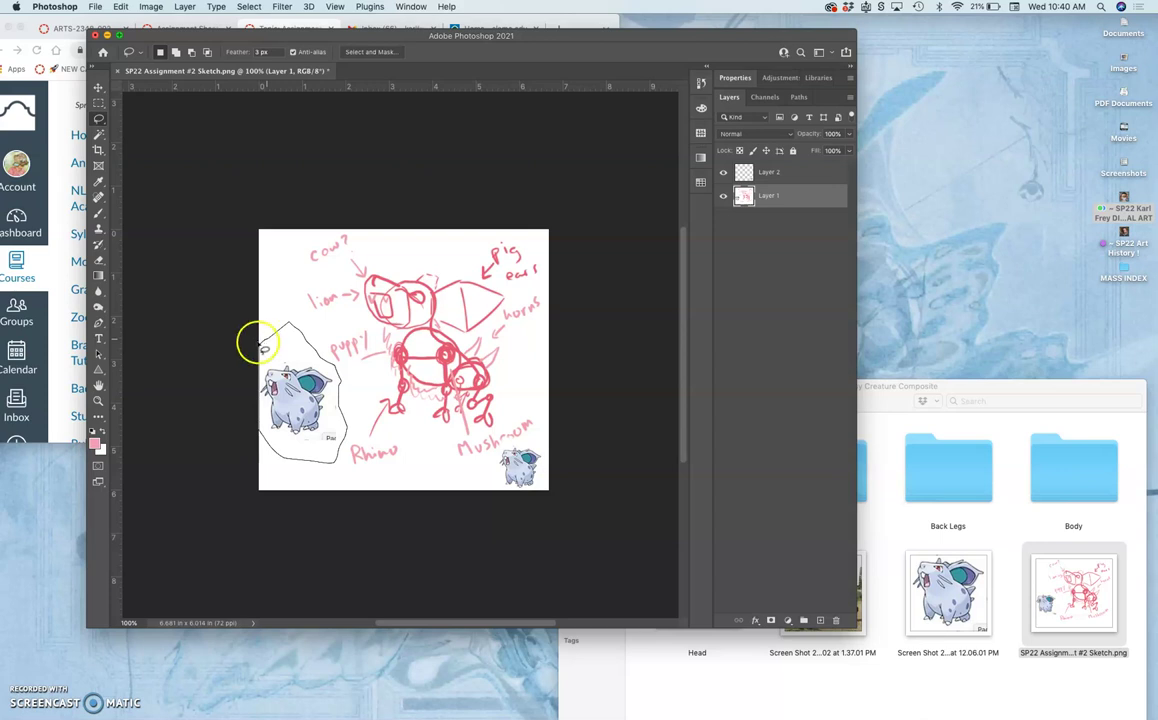
left_click(94, 428)
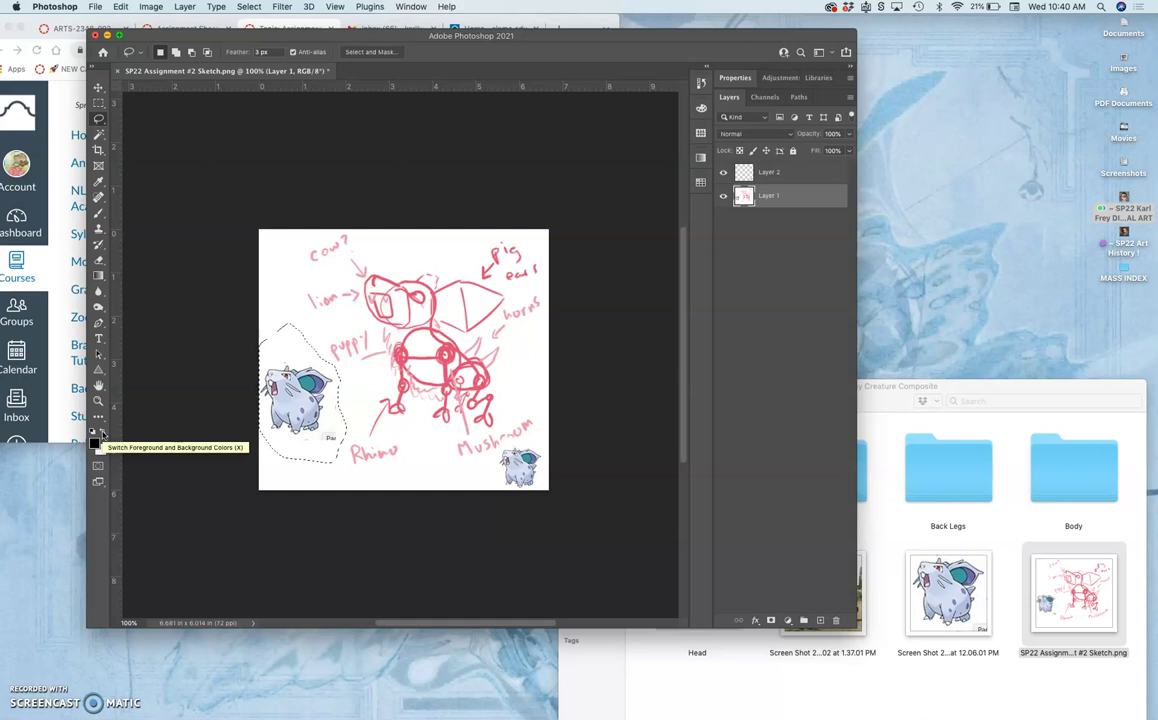
key("Delete")
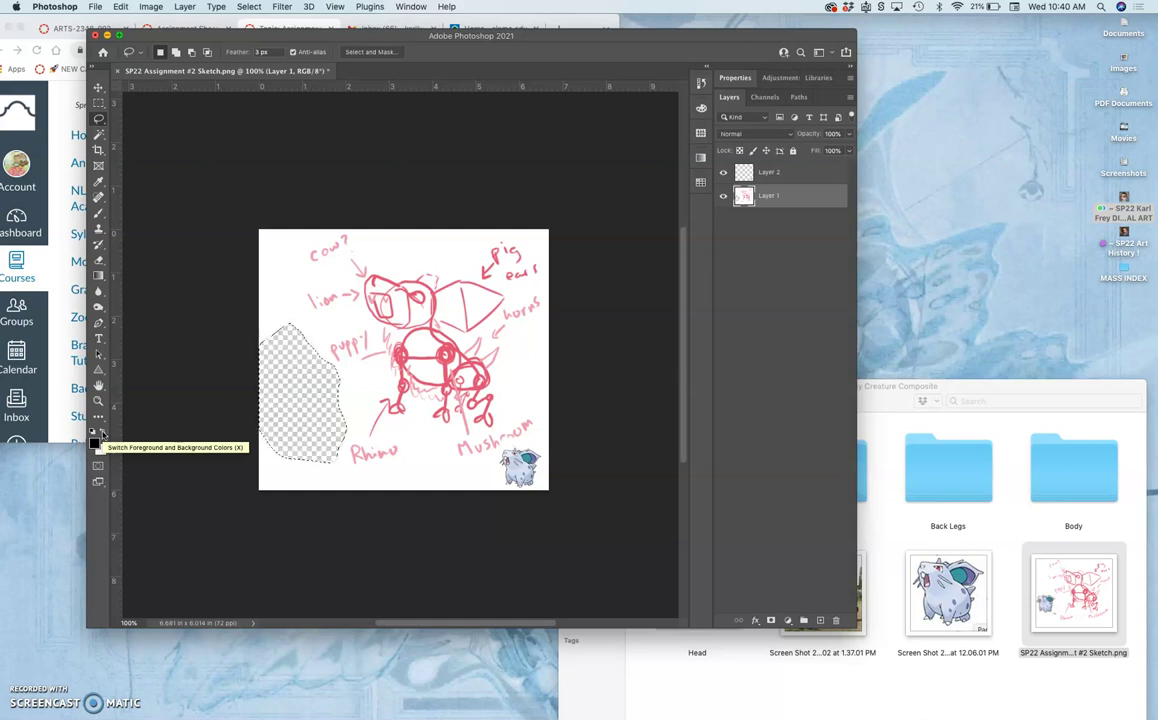
left_click(225, 162)
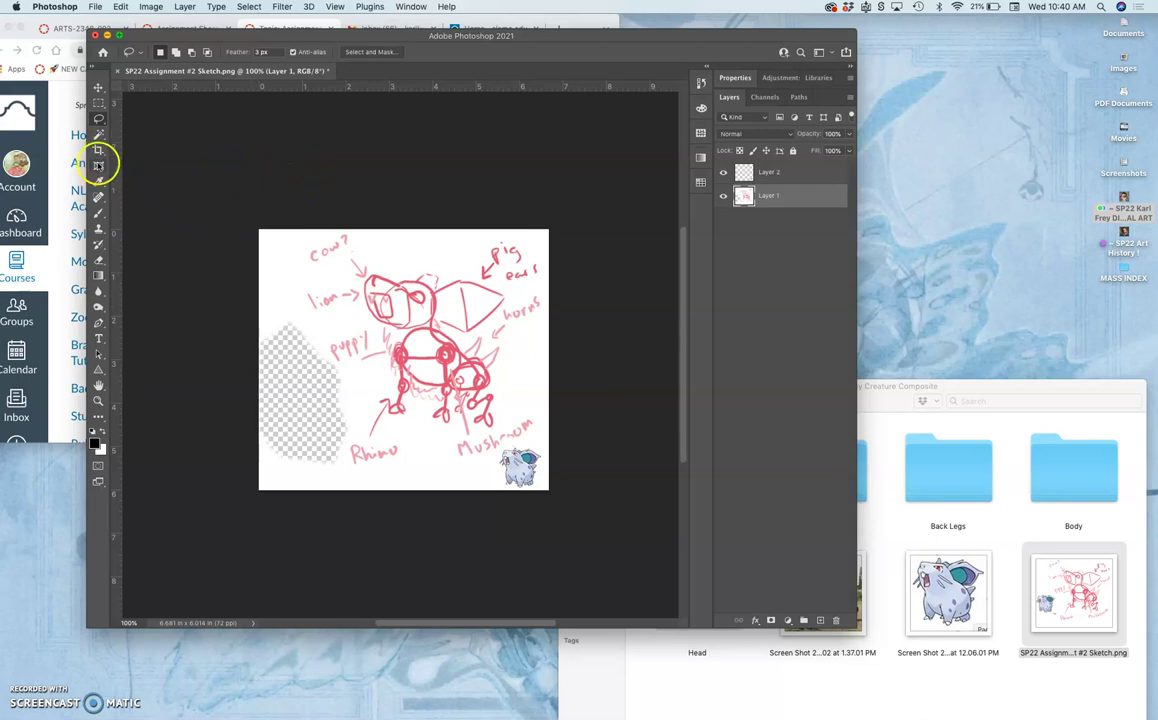
Crop the canvas without a fixed ratio to 4.7 × 6.014 in, trimming the empty left side.
left_click(98, 150)
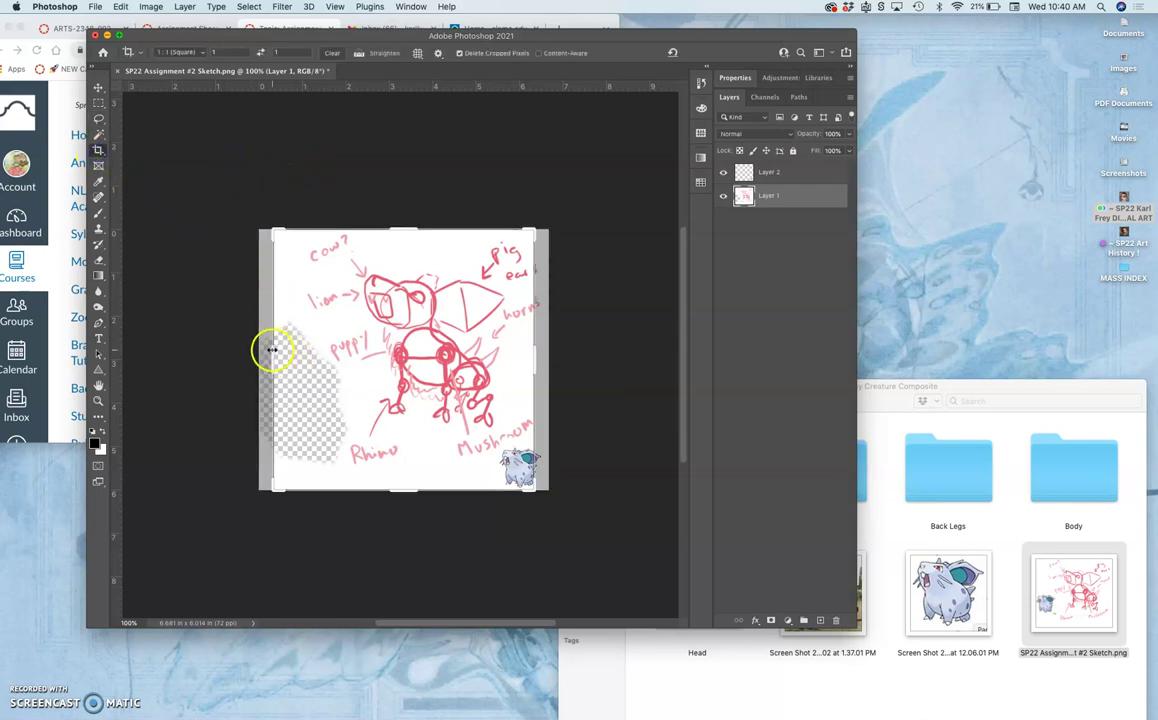
left_click(331, 55)
left_click_drag(271, 362, 303, 365)
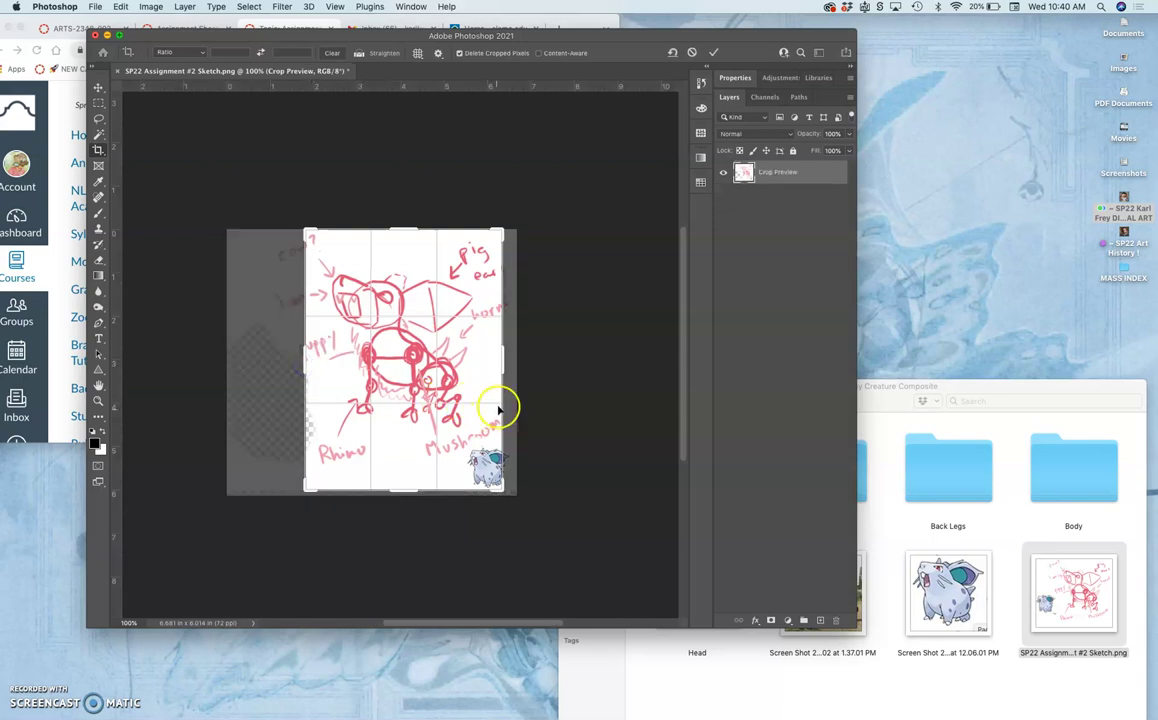
left_click_drag(505, 362, 508, 364)
left_click(494, 378)
key("Return")
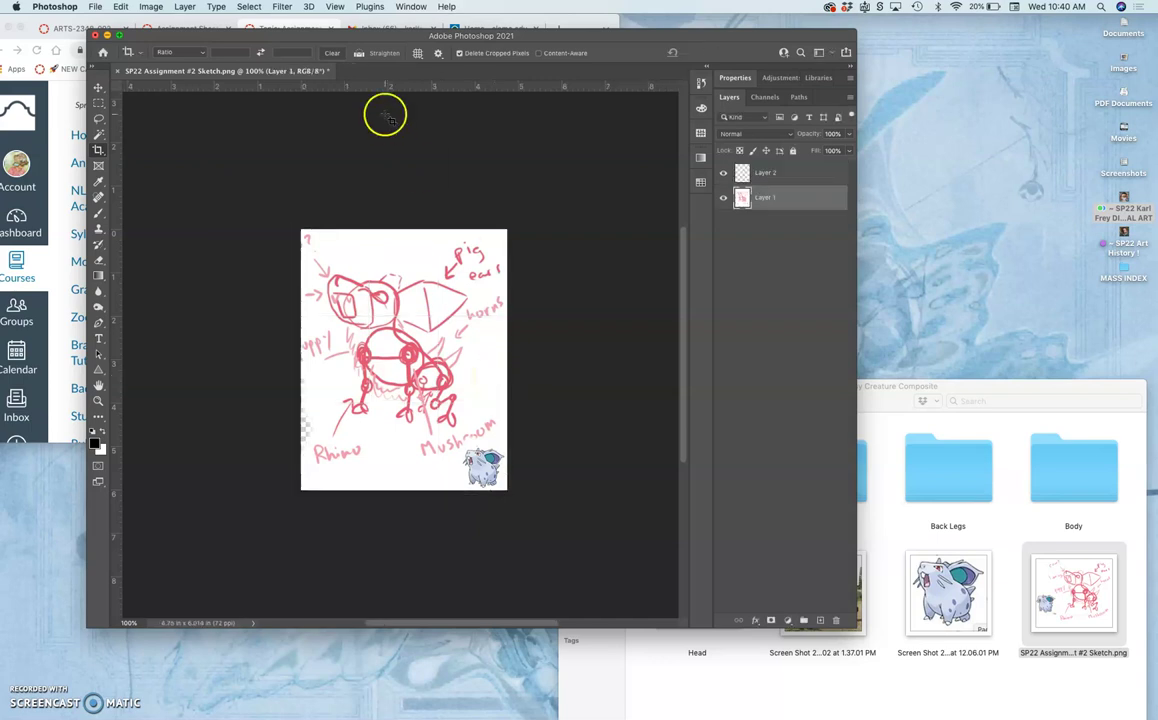
Set Image Size width to 8 in and resolution to 350 pixels/inch, giving 2800 × 3545 px.
left_click(155, 9)
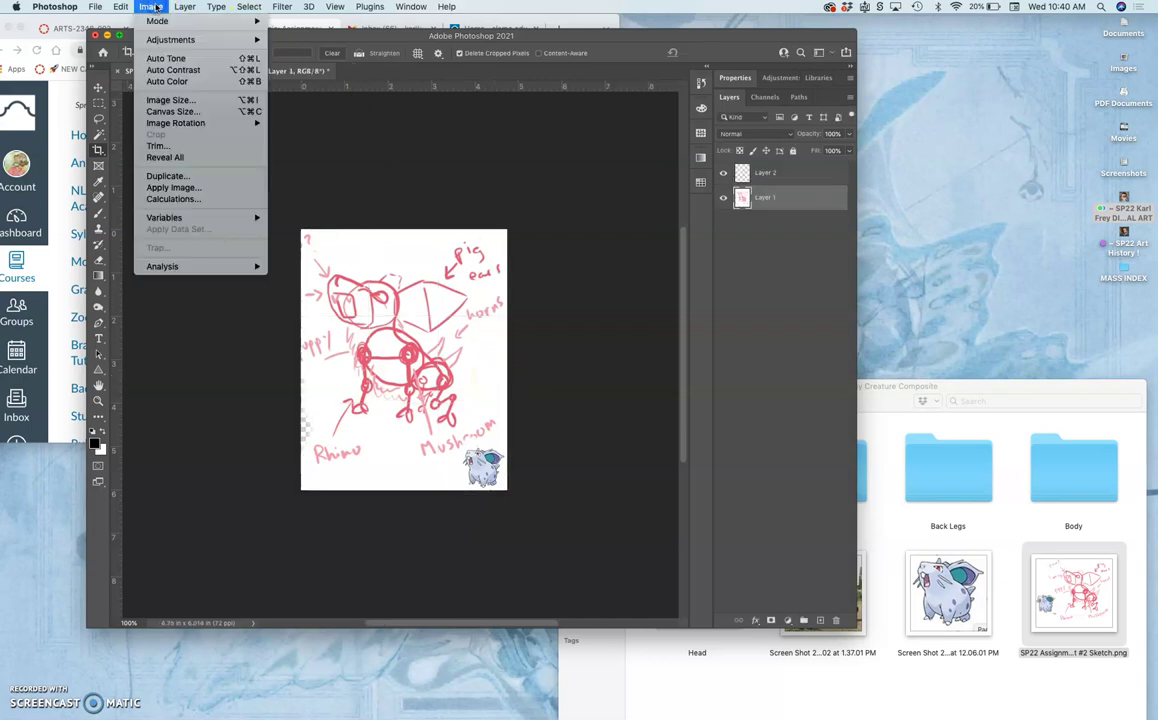
left_click(168, 101)
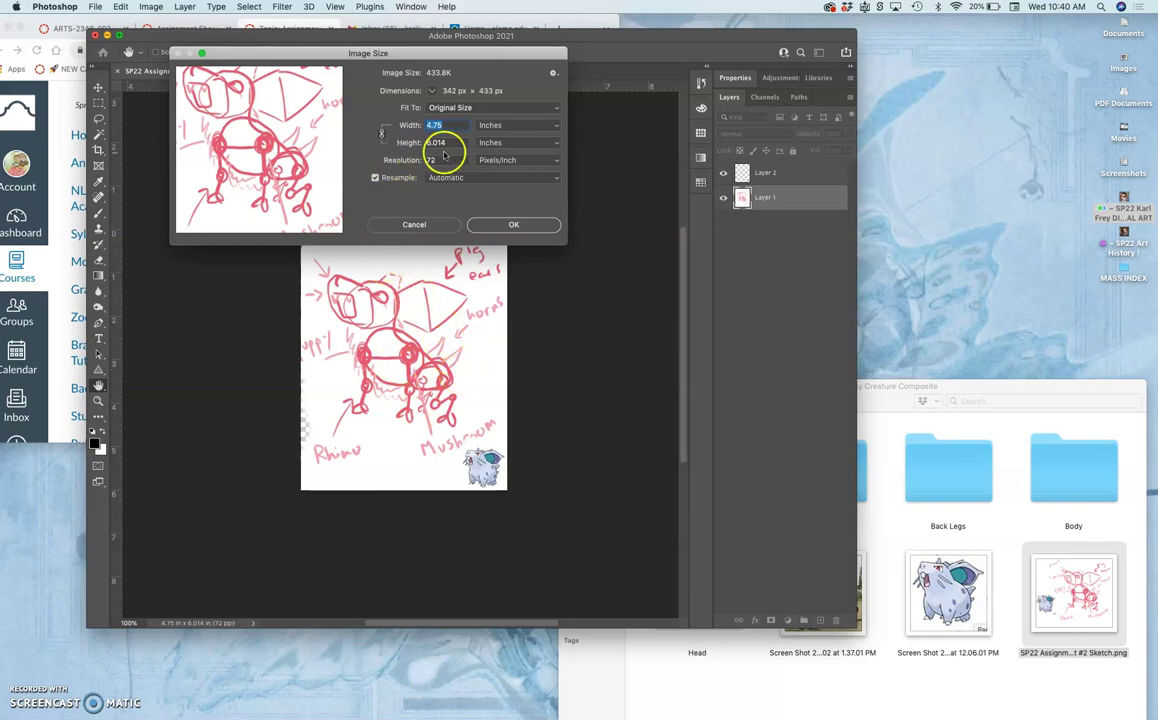
left_click(444, 125)
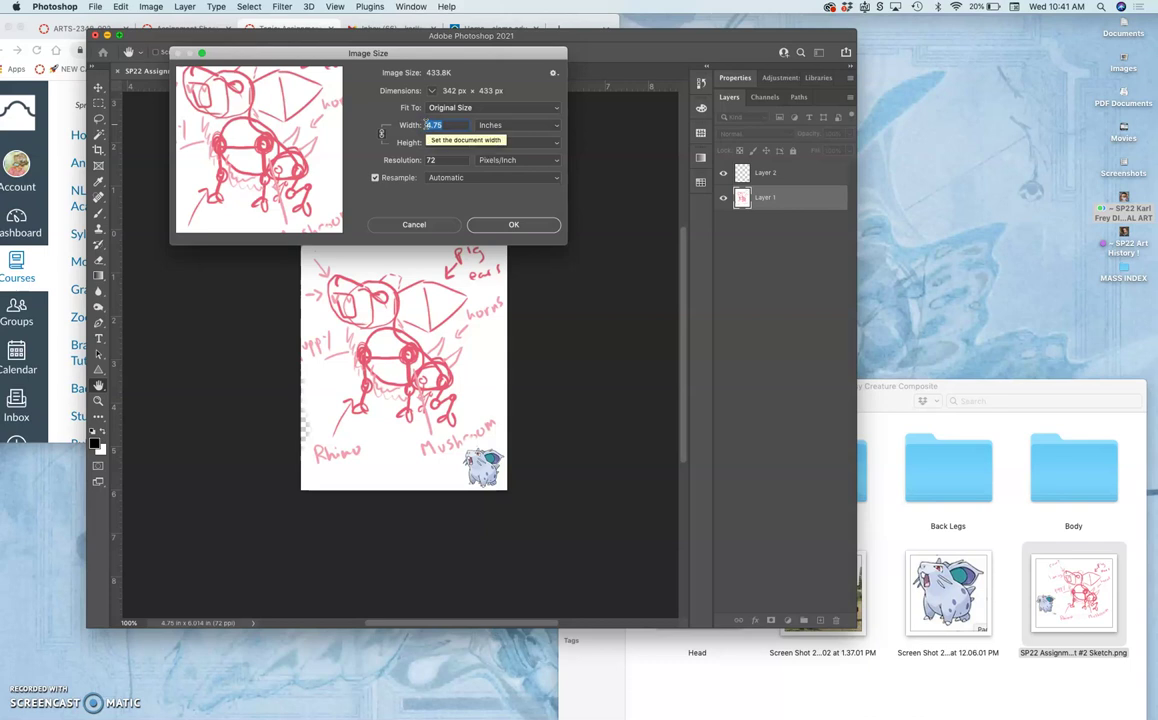
type("8")
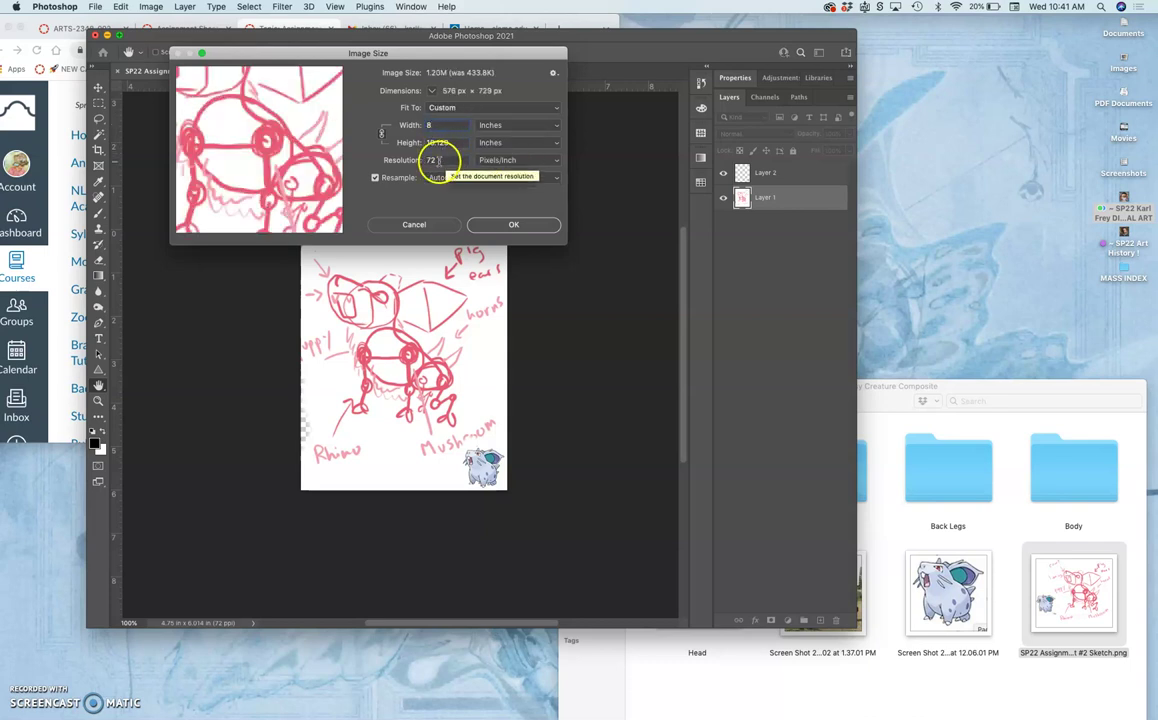
left_click(409, 160)
type("300")
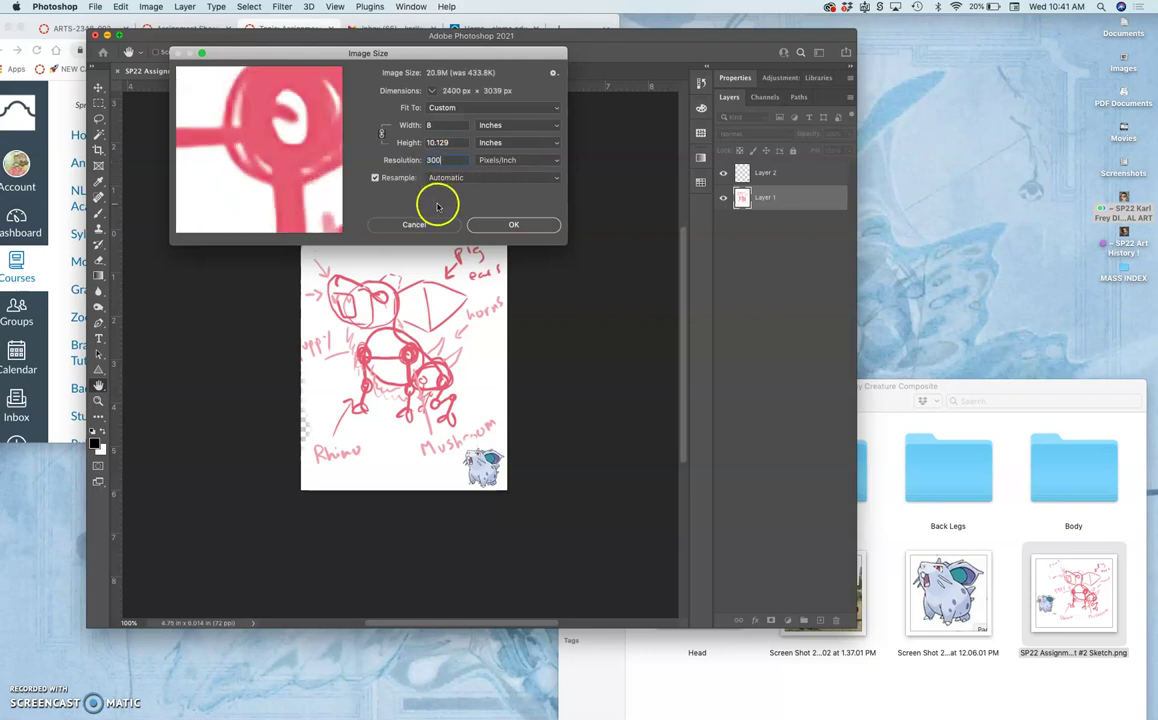
left_click(445, 168)
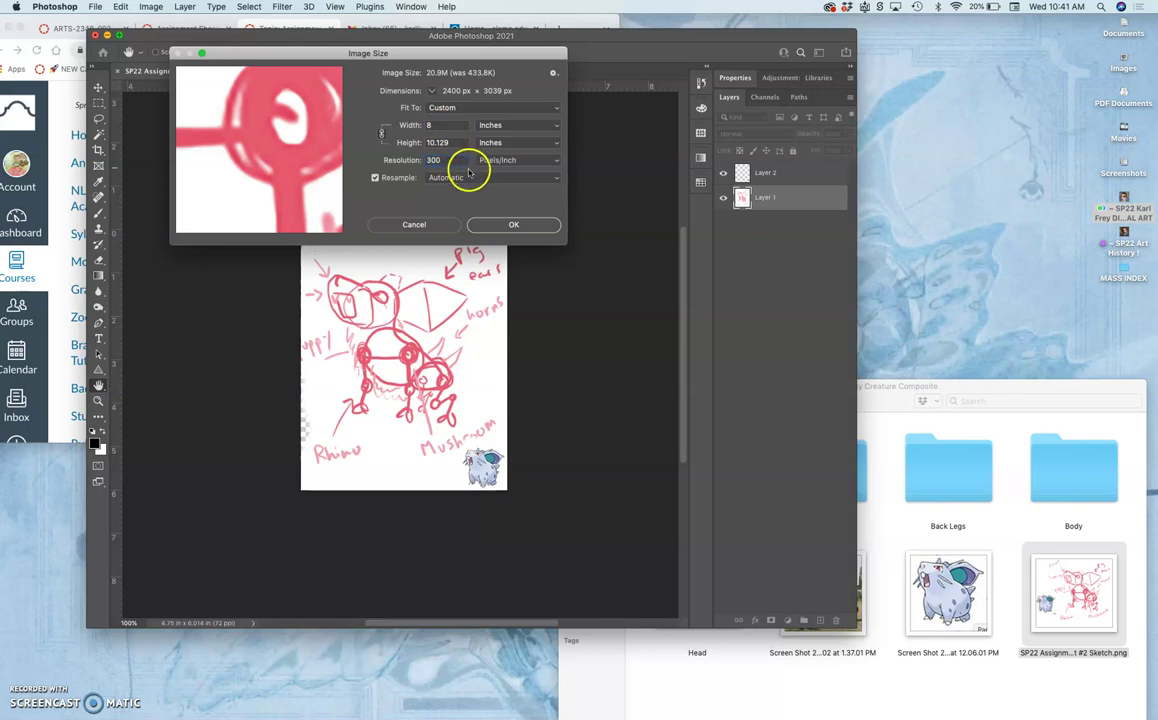
double_click(440, 160)
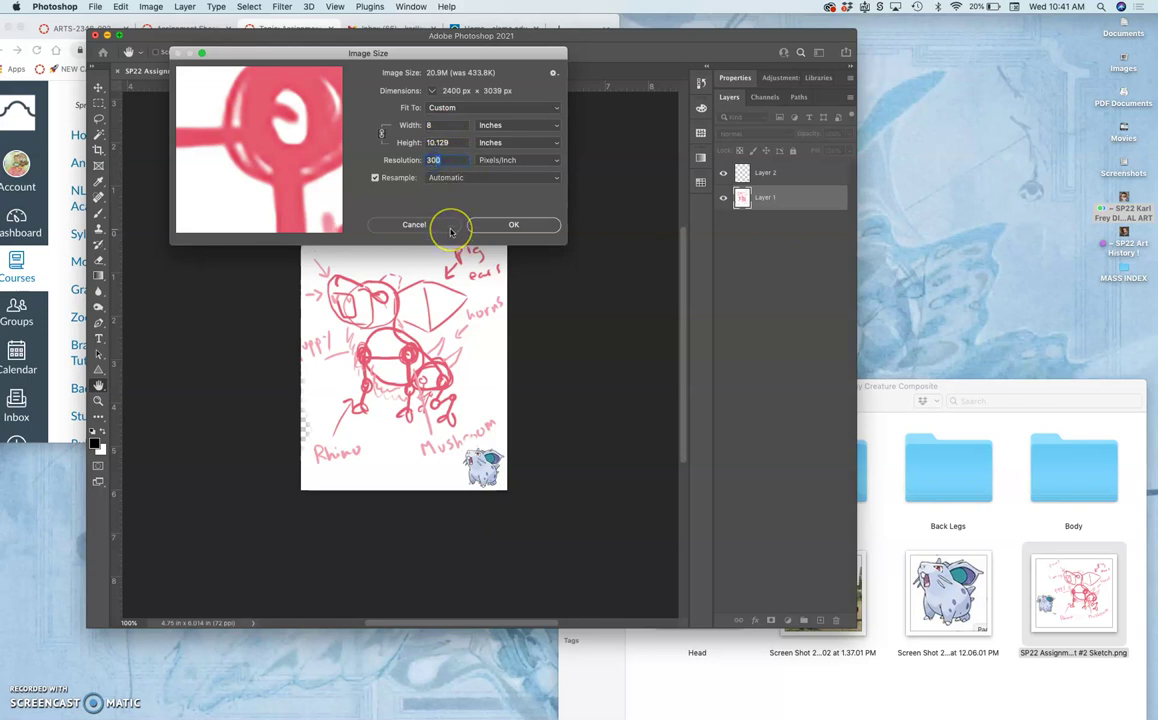
type("350")
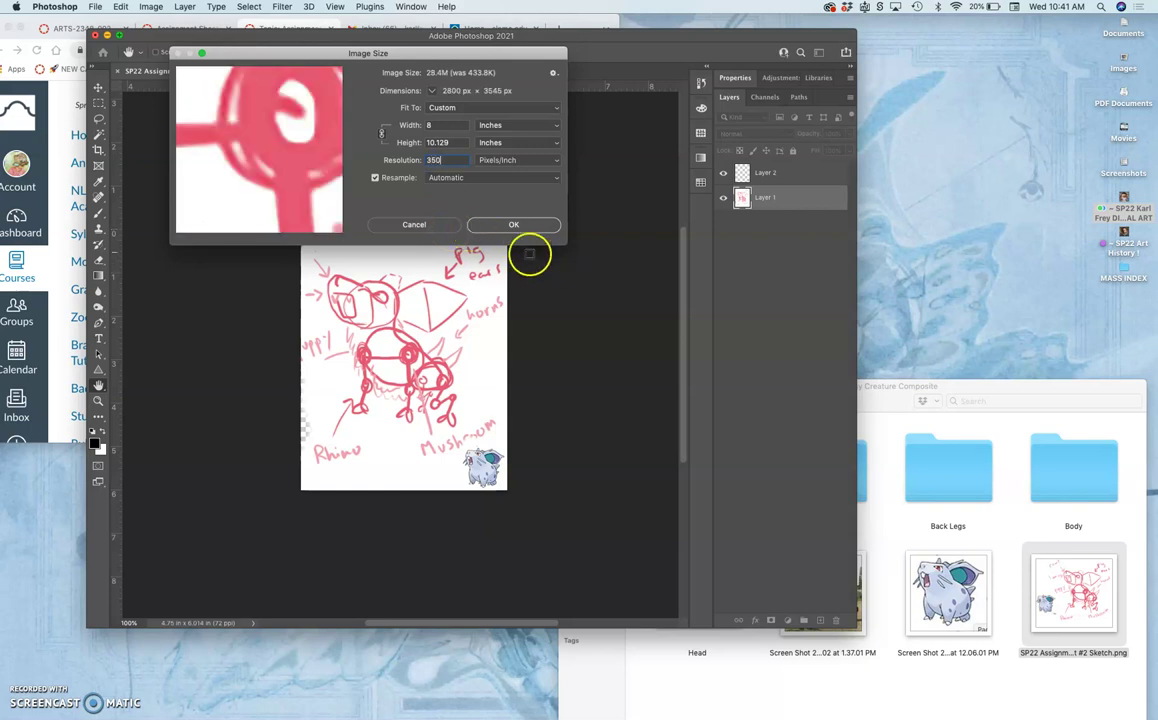
left_click(516, 224)
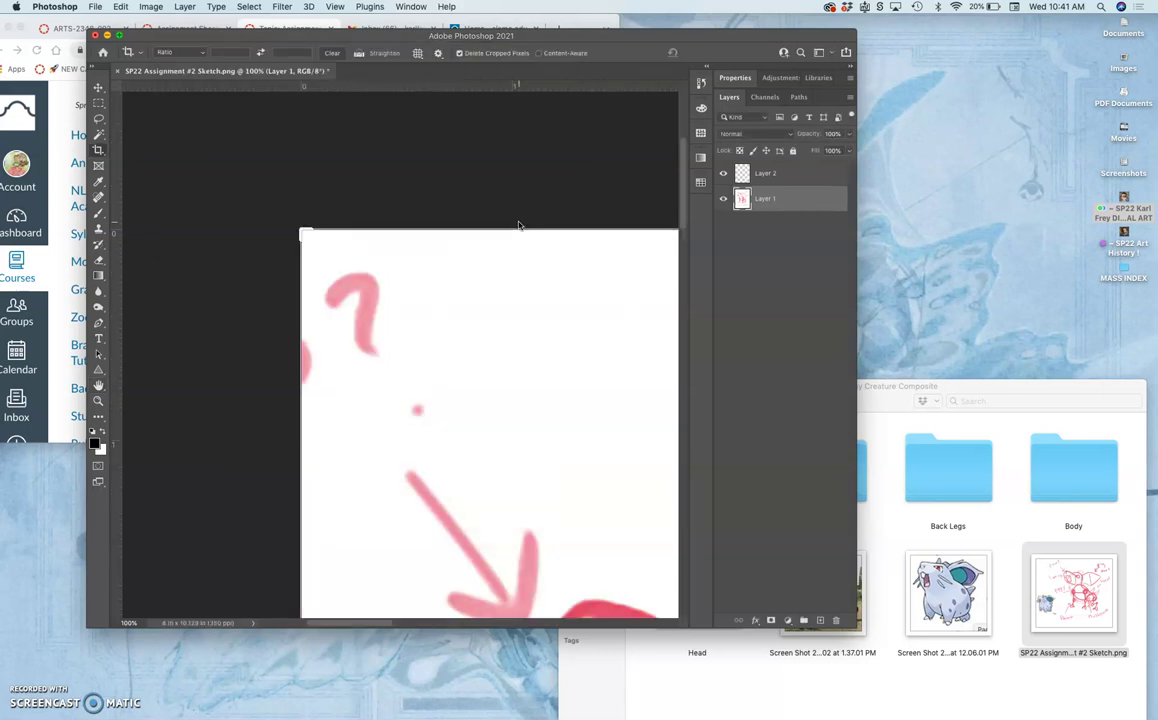
Enlarge the Photoshop window and zoom out to 16.7% so the whole 8 × 10.129 in sketch shows.
scroll(518, 224, "down", 5)
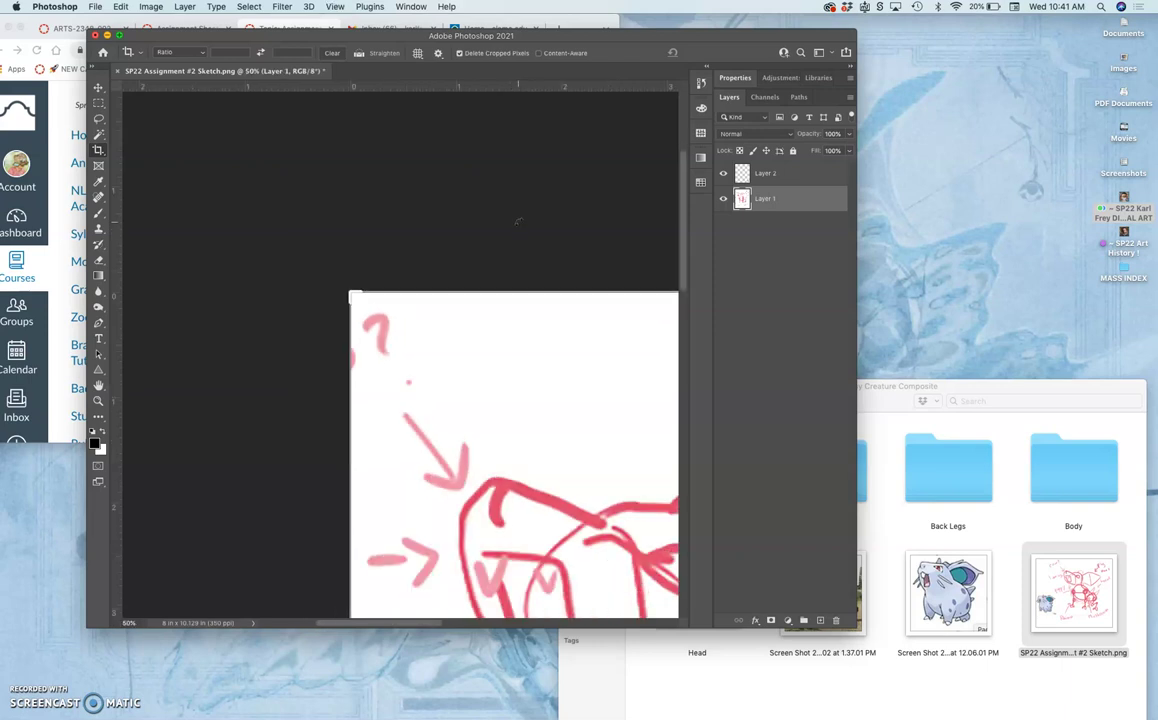
key("super+minus")
key("super+minus")
key("super+minus")
key("super+minus")
scroll(520, 225, "down", 3)
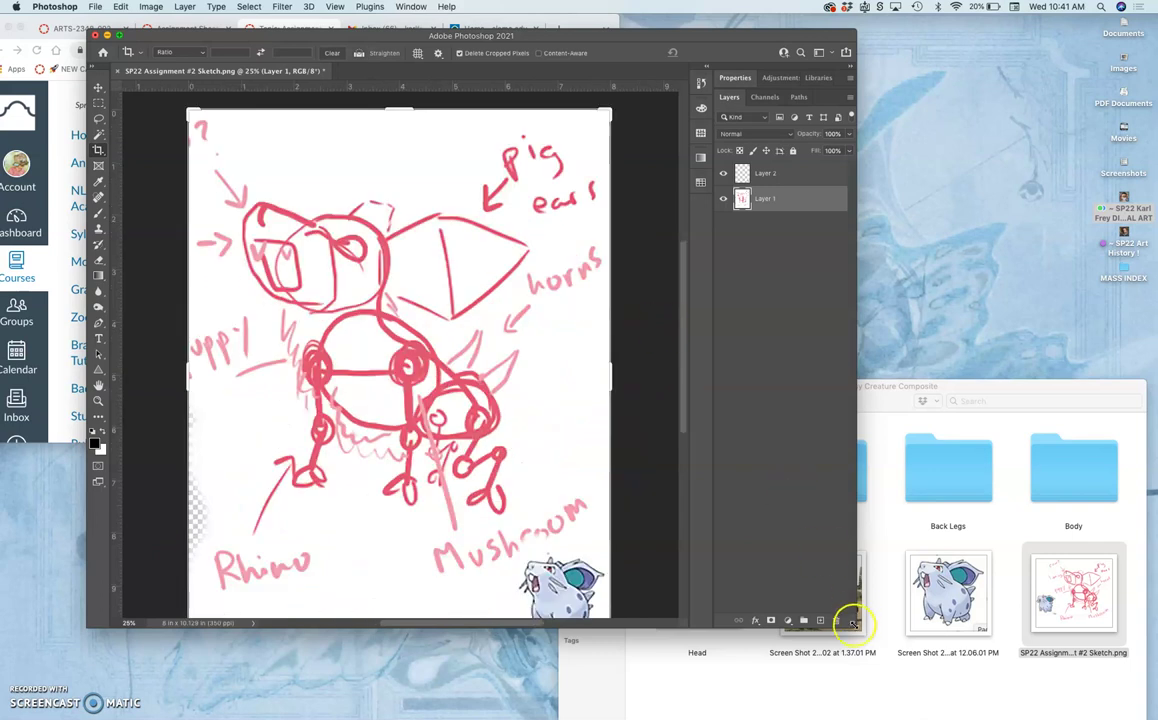
left_click_drag(853, 624, 884, 716)
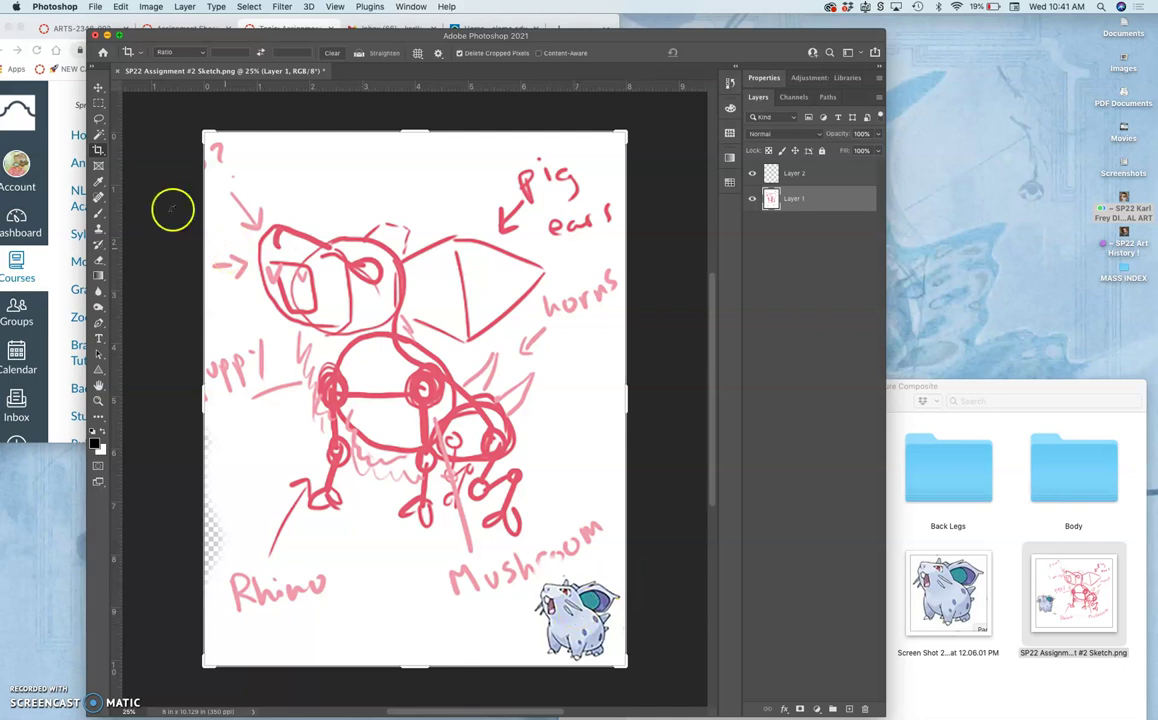
left_click(98, 118)
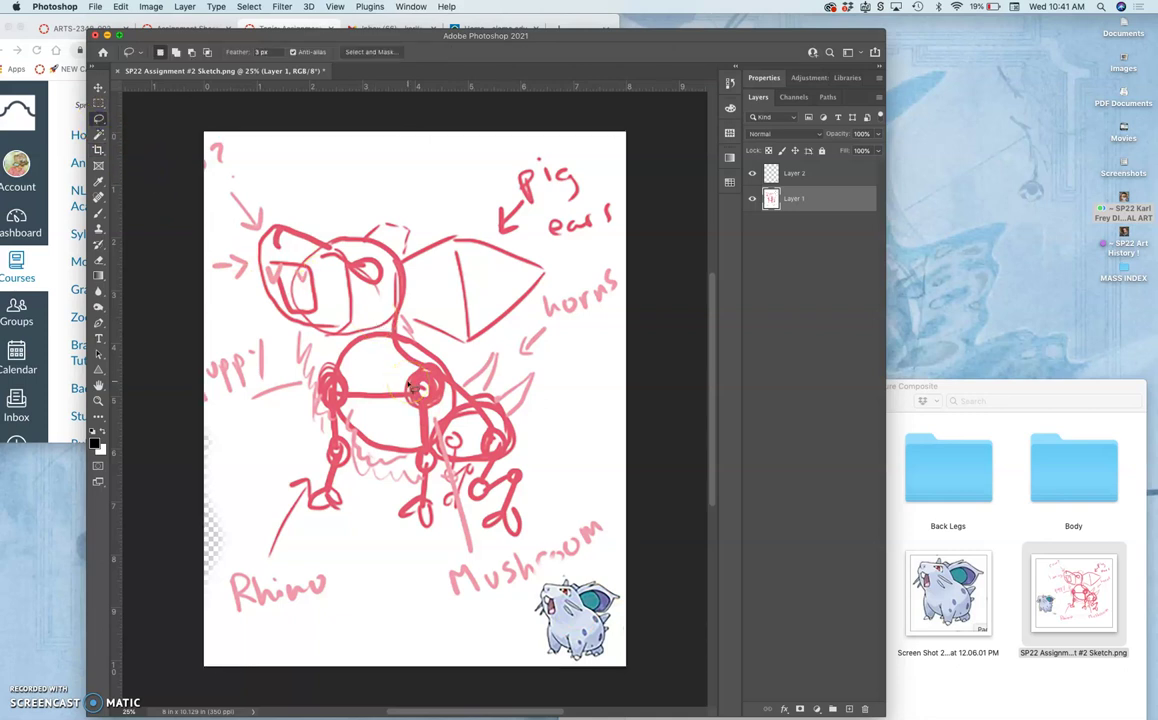
key("super+minus")
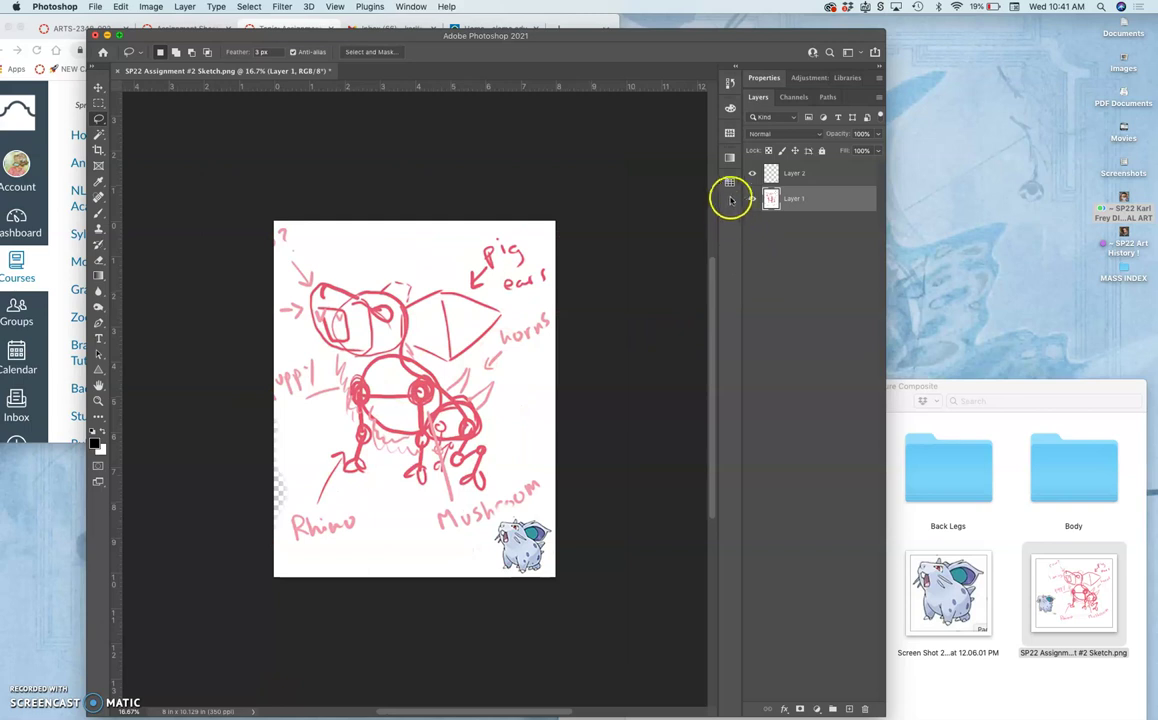
left_click(285, 8)
Flatten the image to Background, duplicate it as Layer 1, and reselect the Background layer.
mouse_move(249, 8)
left_click(186, 8)
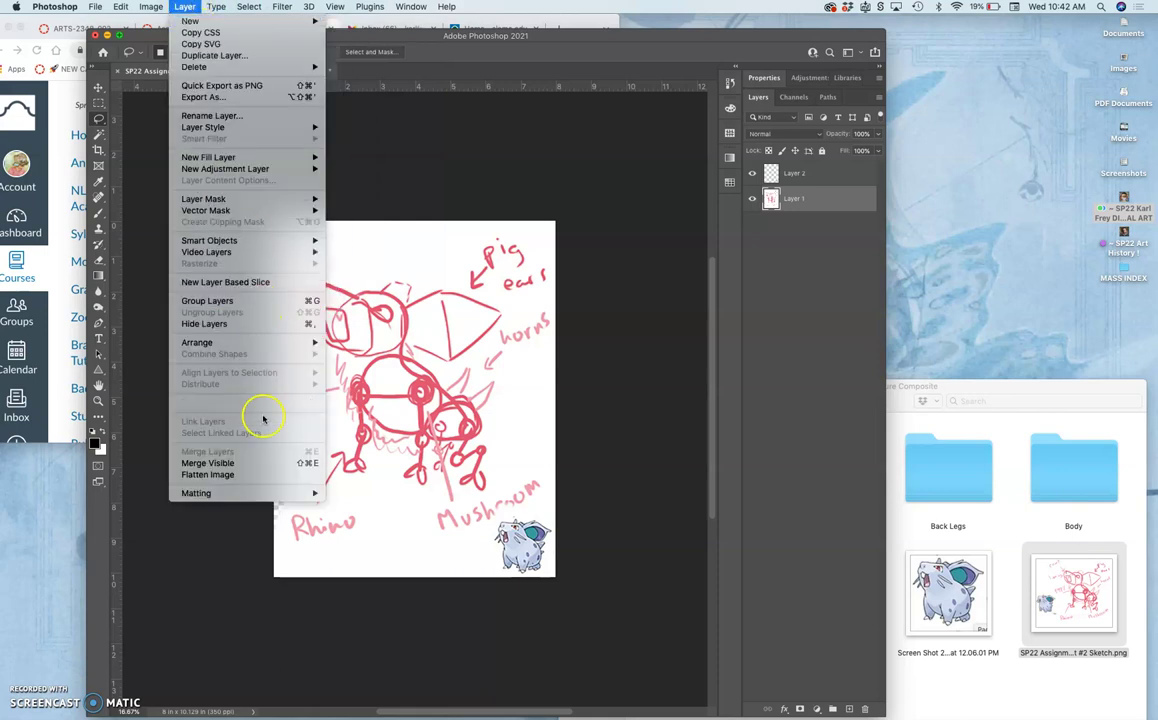
left_click(240, 476)
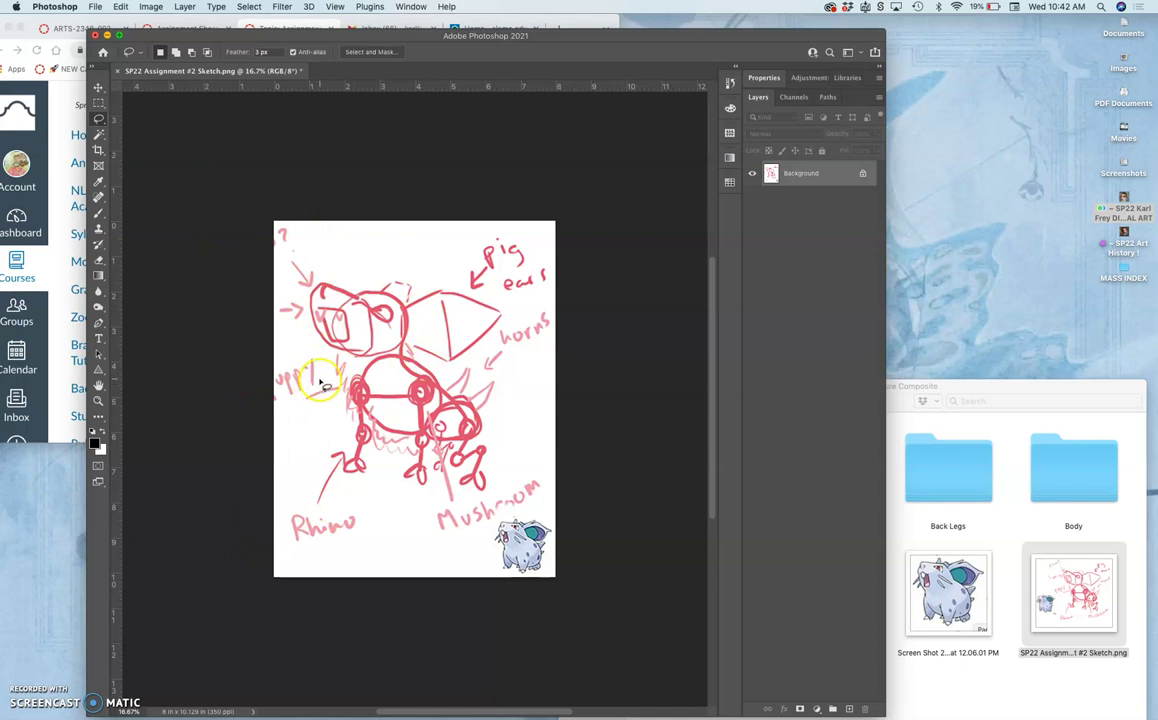
key("ctrl+j")
left_click(818, 198)
Resize the canvas to 30 × 40 inches with a Gray extension color, then fit it on screen.
left_click(157, 8)
left_click(169, 112)
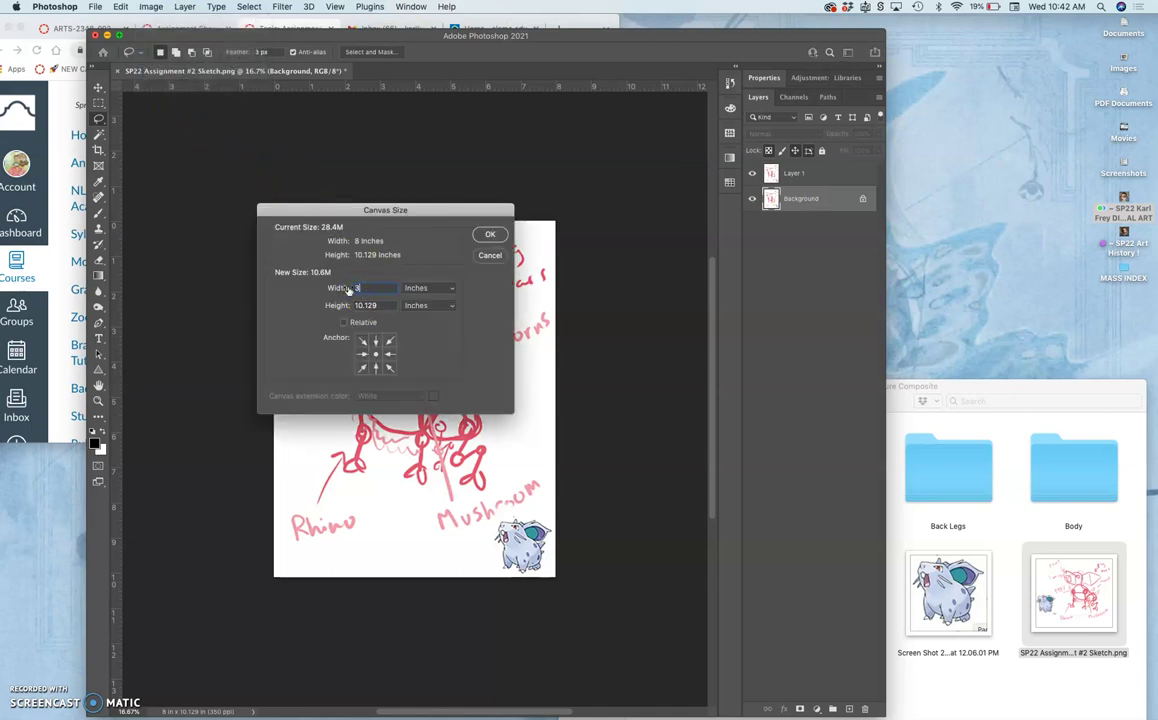
type("30")
left_click(378, 300)
double_click(370, 304)
type("40")
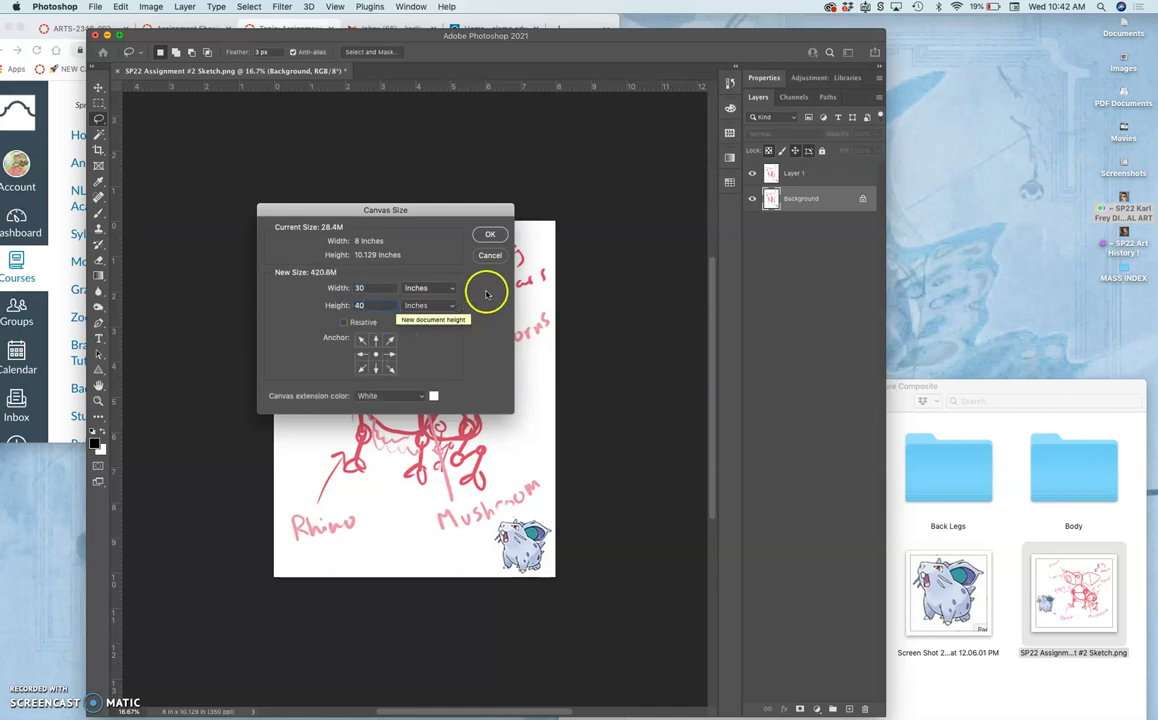
left_click(490, 236)
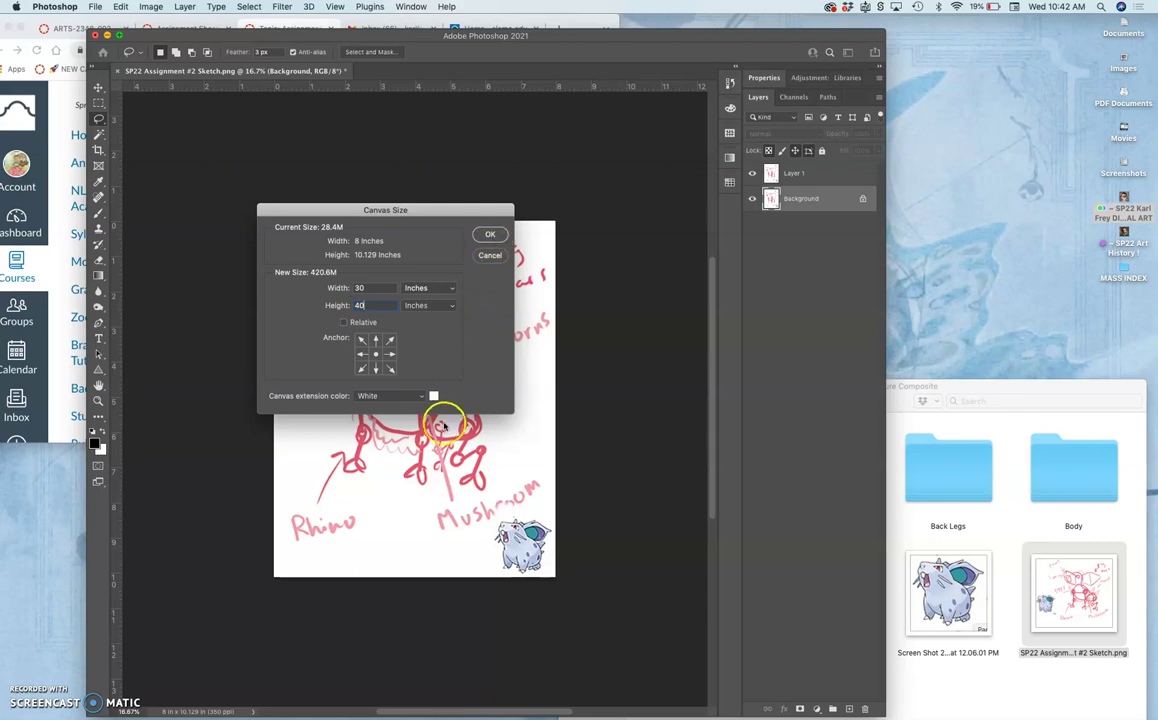
left_click(421, 399)
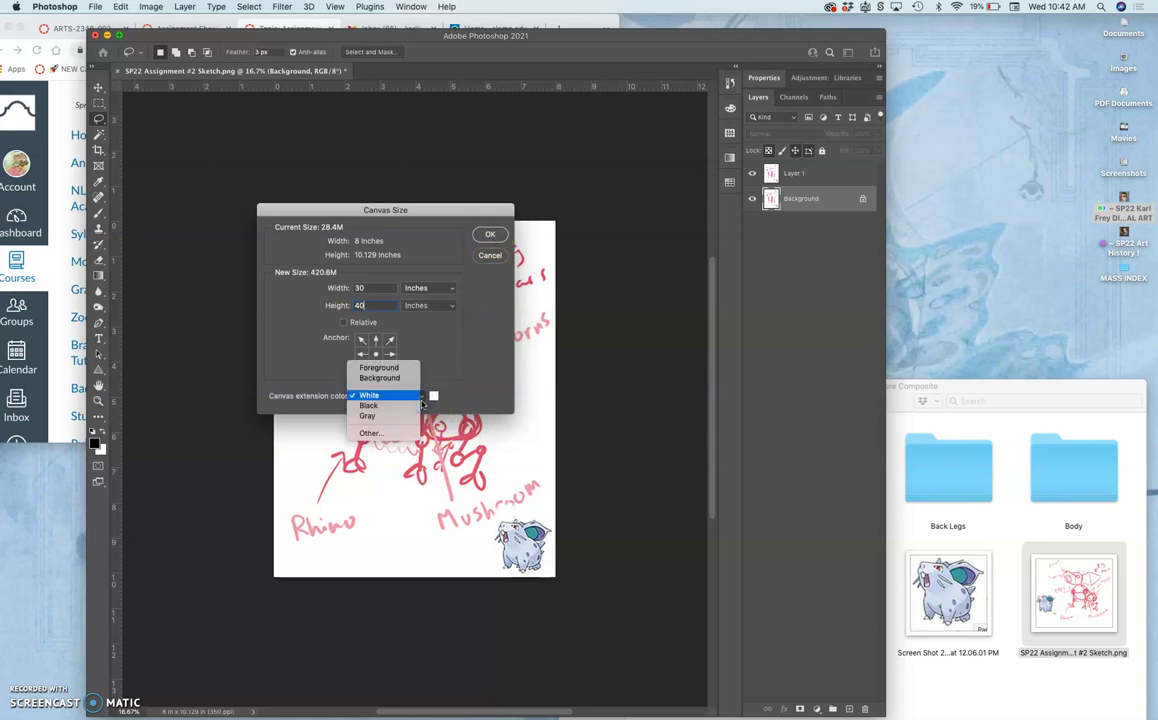
left_click(368, 415)
left_click(490, 236)
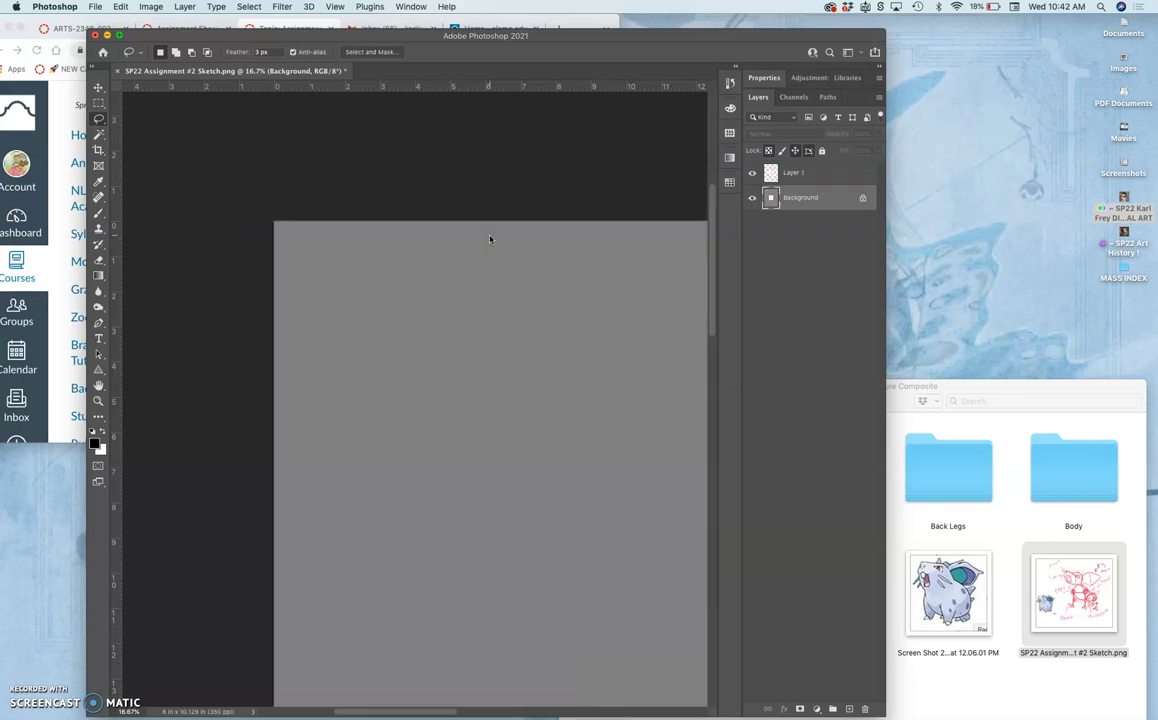
key("super+0")
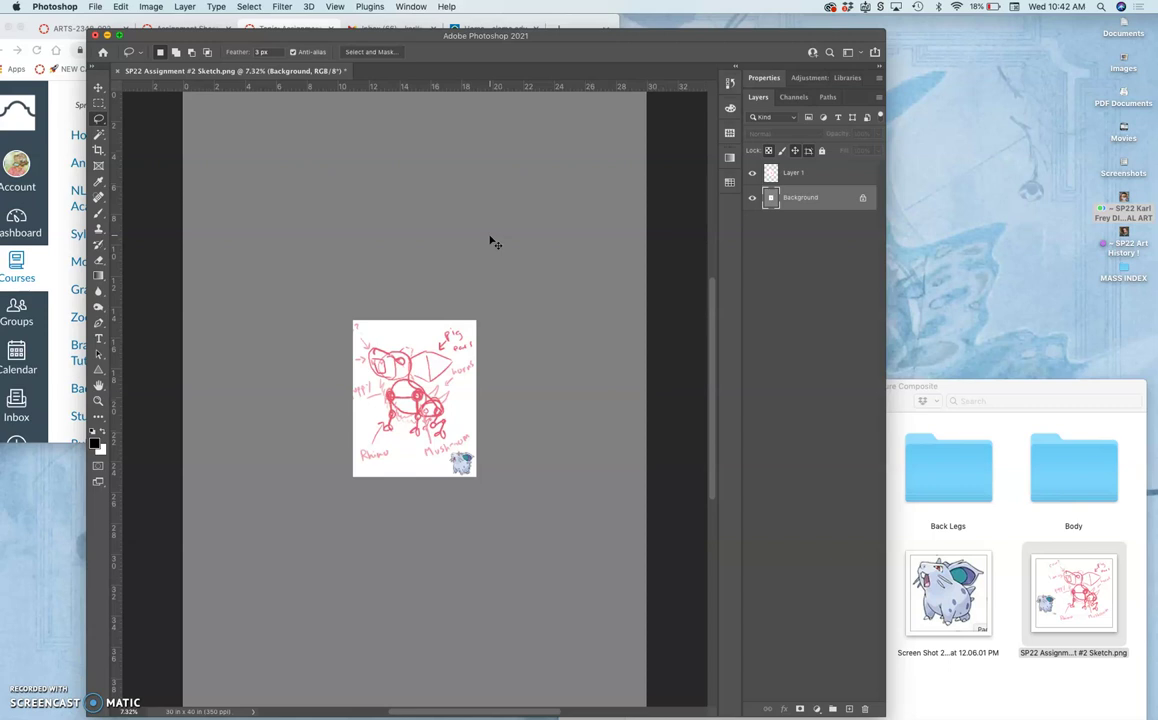
left_click(490, 234)
Save As a PSD named with the student's name plus 'Creature Composite' in the Assignment #2 Fantasy Creature Composite folder.
left_click(96, 7)
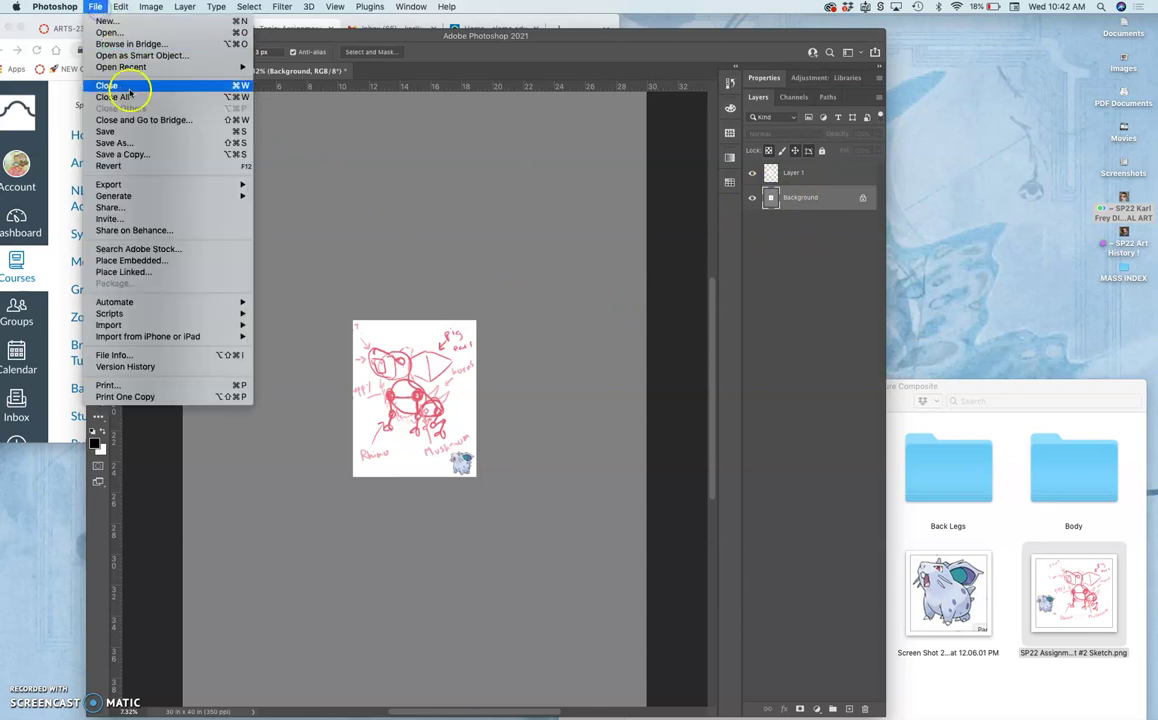
left_click(139, 144)
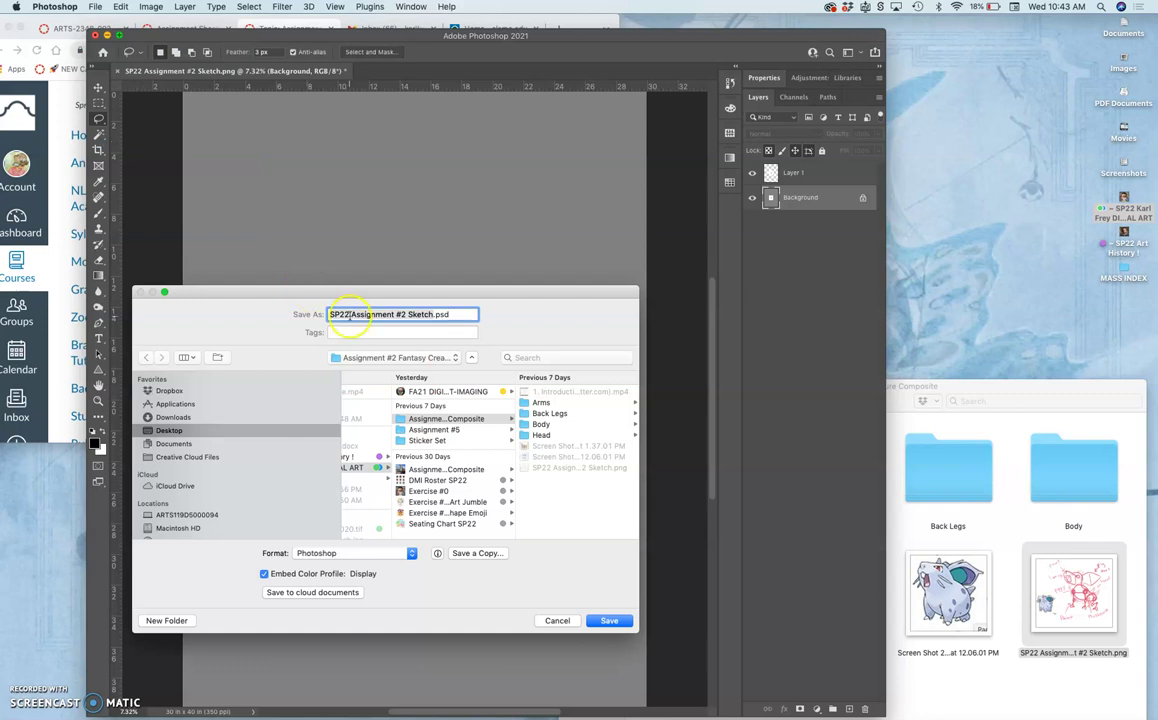
left_click(349, 314)
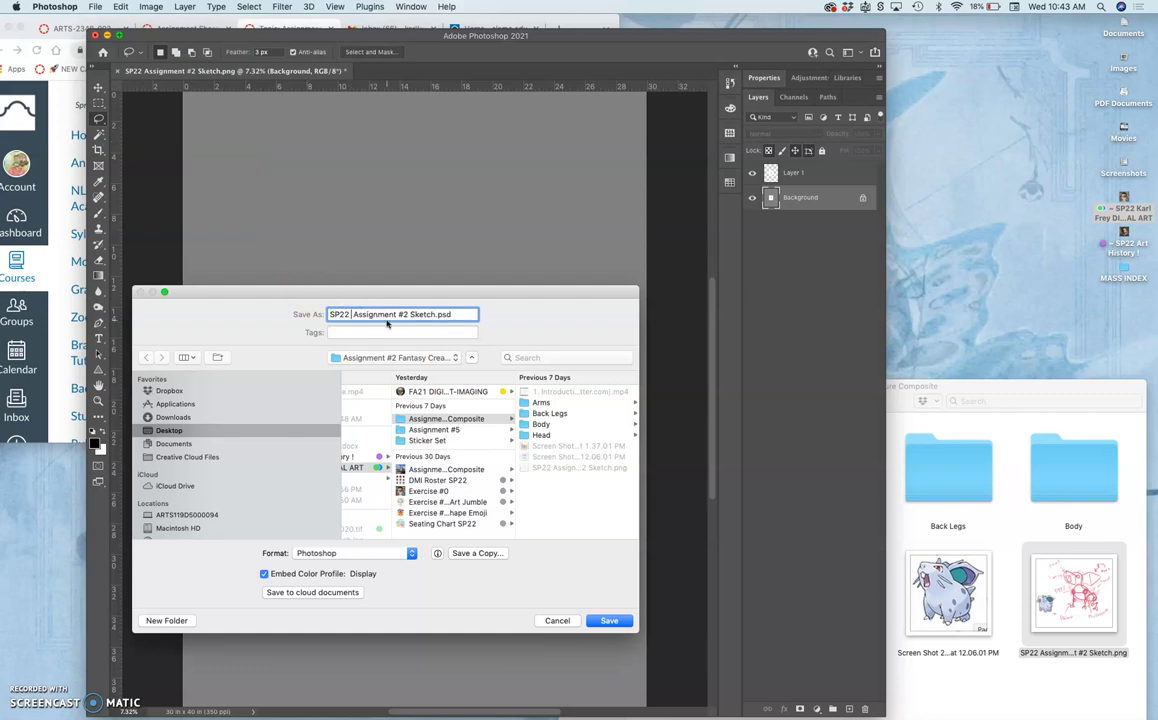
type("Karl")
type("Creature Composite")
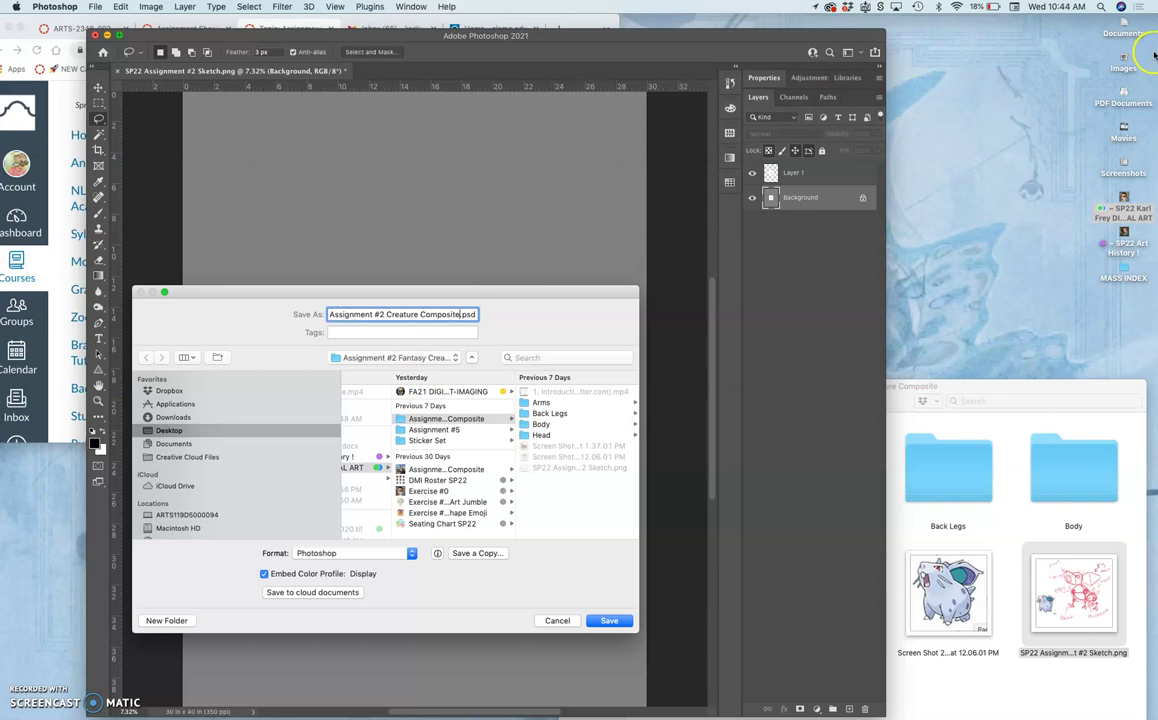
left_click(380, 362)
left_click(390, 363)
left_click(609, 622)
In the assignment folder, tag the new Creature Composite PSD with the Green tag.
left_click(903, 527)
scroll(750, 612, "down", 3)
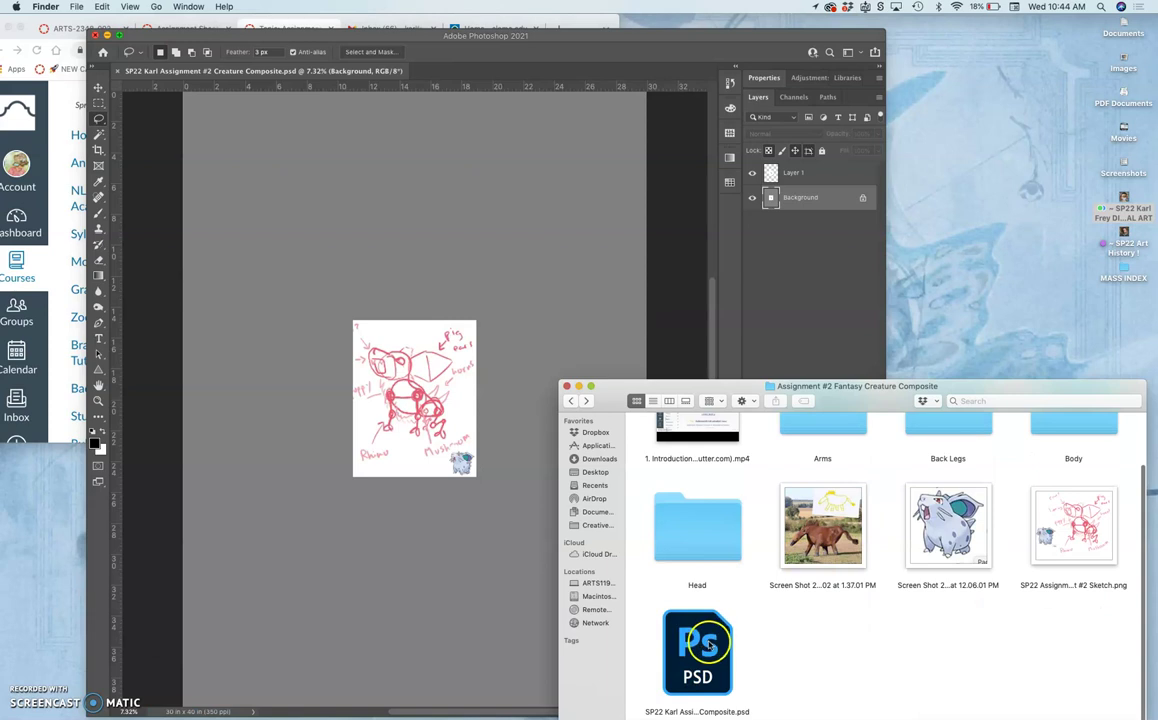
right_click(698, 645)
left_click(764, 697)
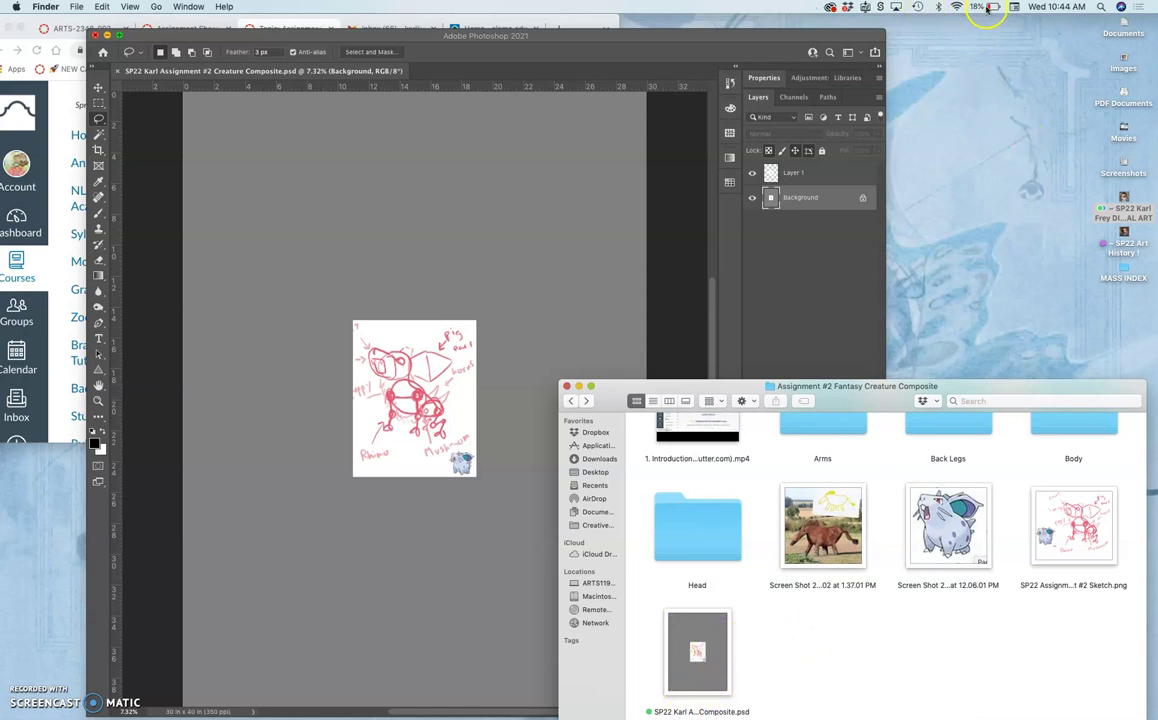
Search Spotlight for a contact's name, then return to the Photoshop document.
left_click(1101, 8)
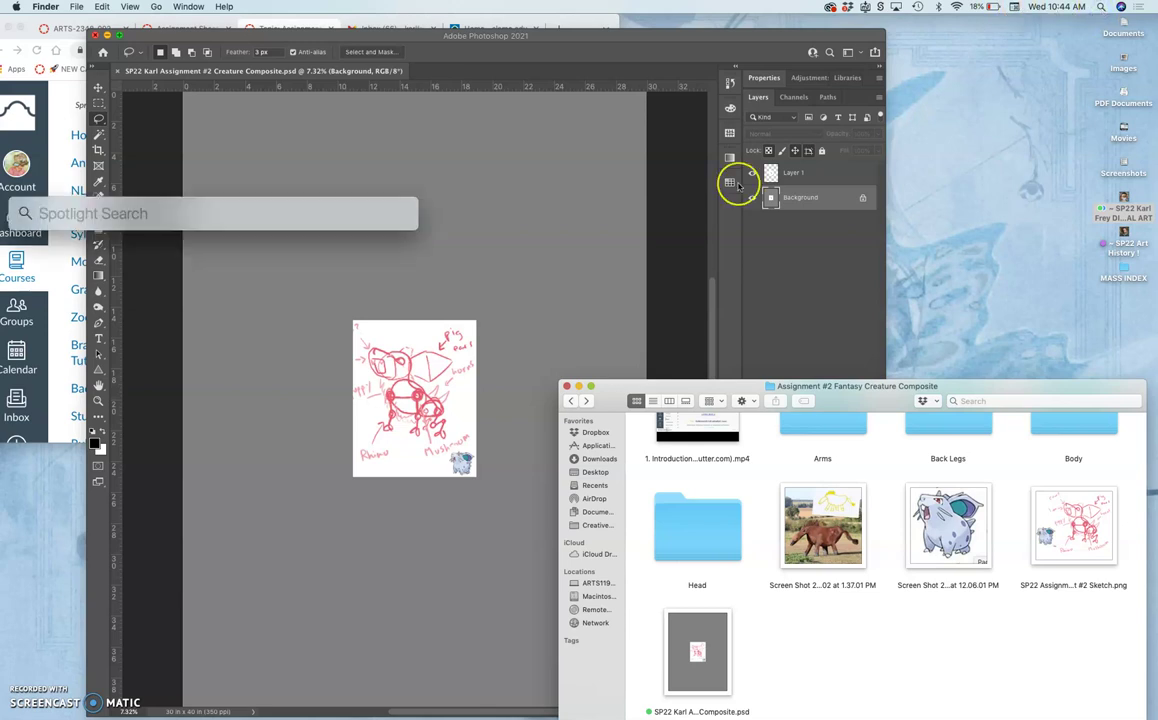
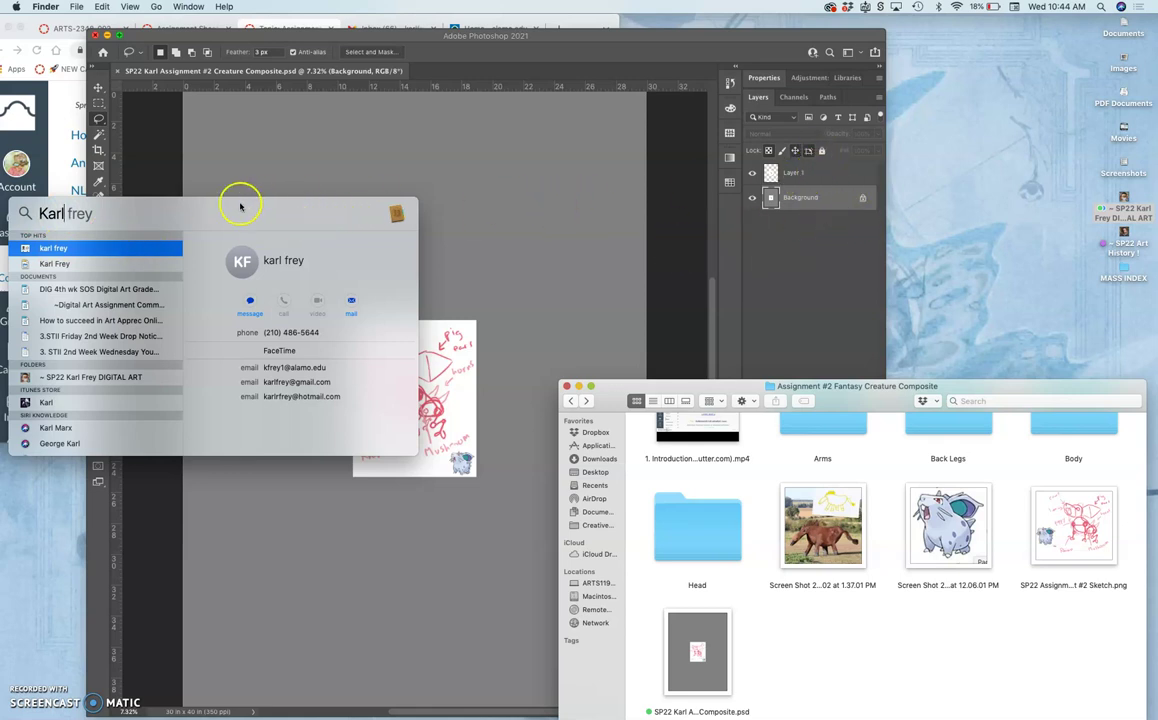
left_click(259, 175)
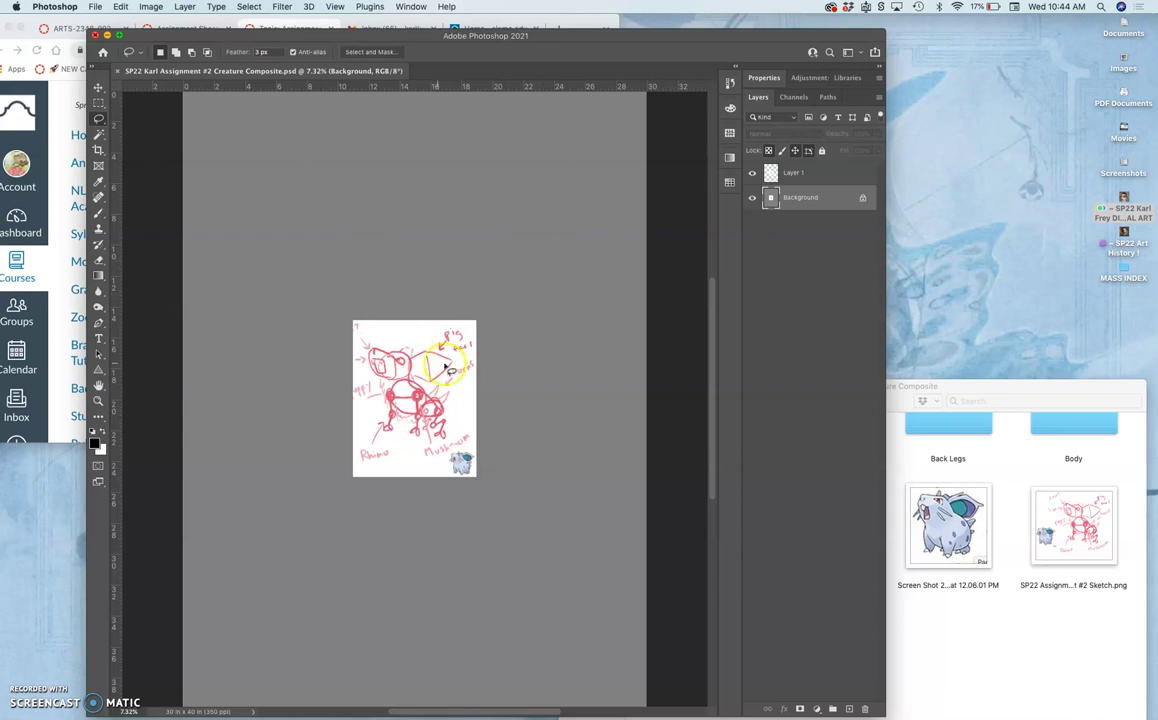
Zoom out one step and open the Edit menu to reach Fill.
key("super+minus")
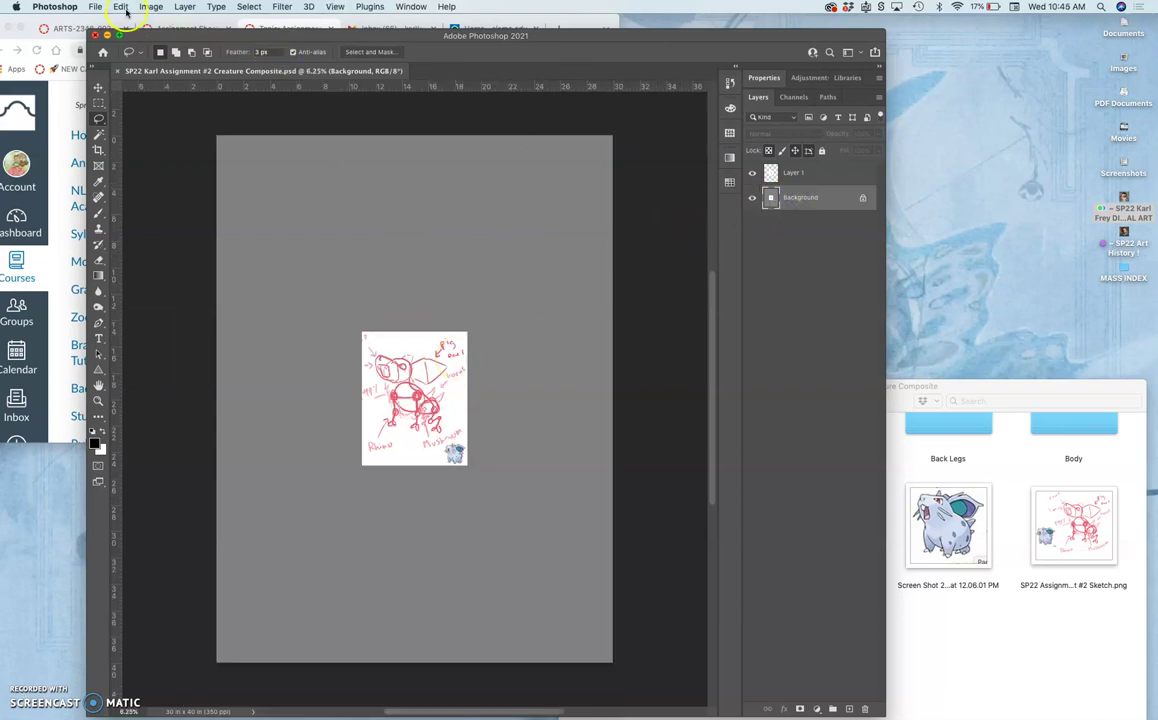
left_click(120, 6)
Fill the Background layer with 50% Gray.
left_click(128, 199)
left_click(392, 249)
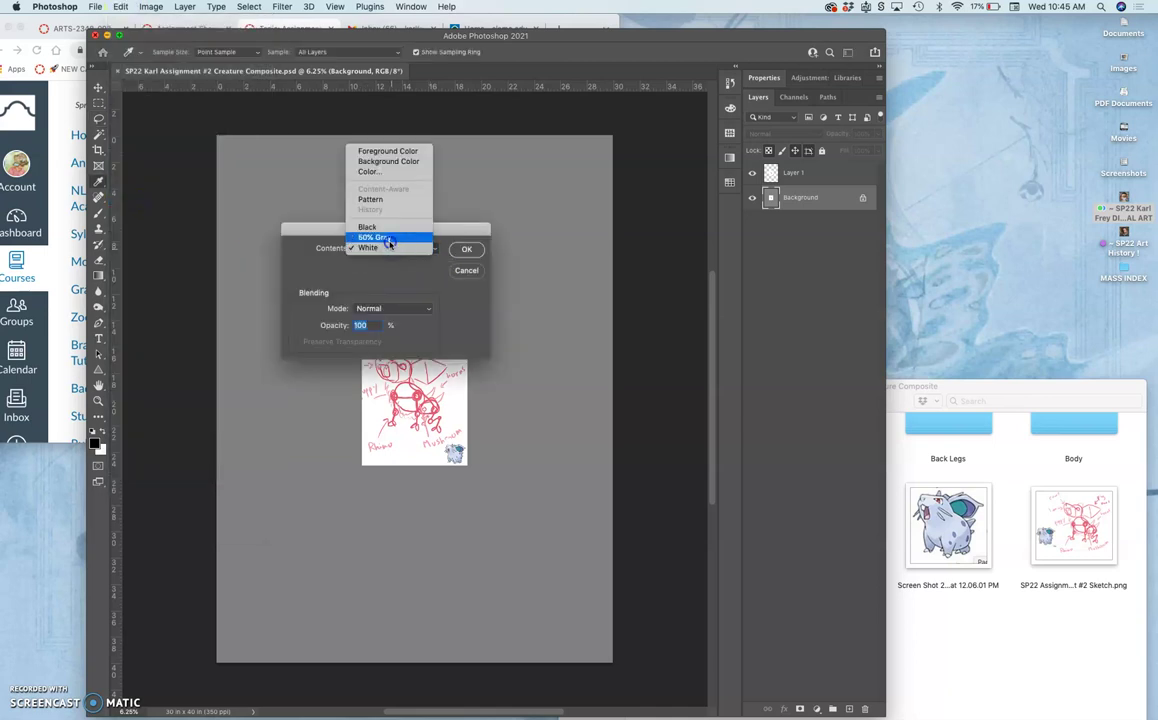
left_click(378, 237)
left_click(464, 249)
left_click_drag(416, 322, 435, 421)
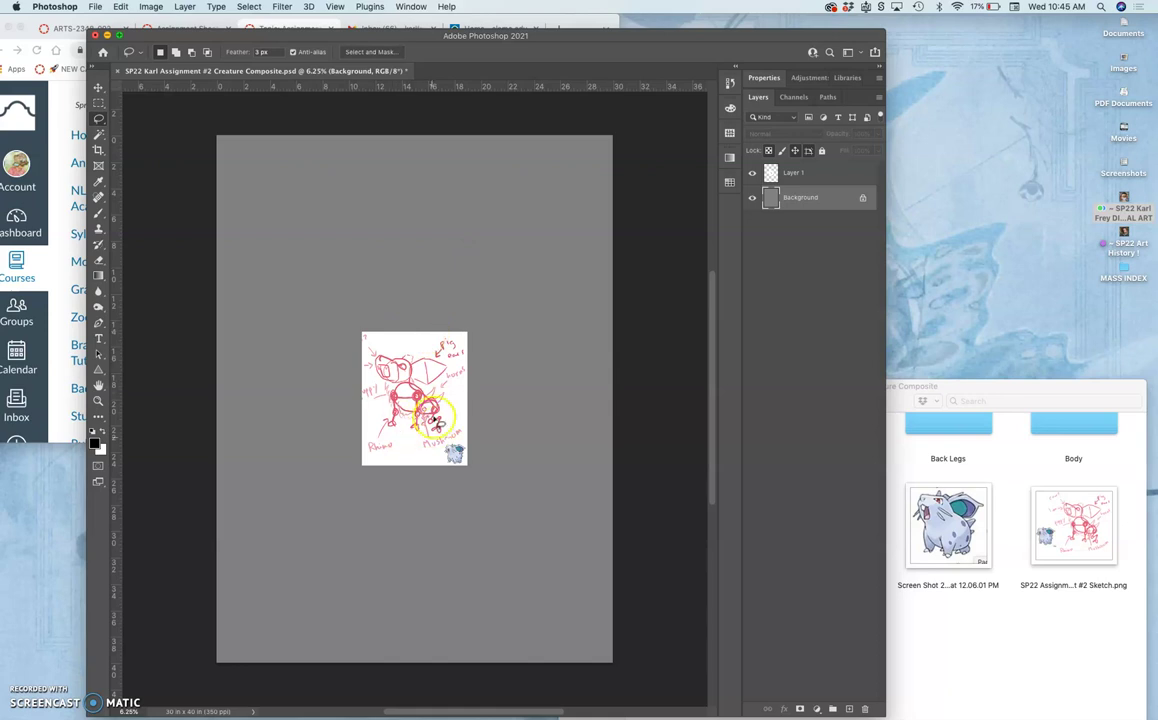
Hide and reshow Layer 1 to check the gray fill, then switch to the Finder folder window.
left_click(752, 173)
left_click(752, 173)
mouse_move(490, 340)
left_mouse_down()
mouse_move(501, 372)
mouse_move(545, 341)
mouse_move(481, 352)
left_mouse_up()
left_click(905, 445)
Open the Head reference folder in Finder and enlarge its window to show all photos.
scroll(818, 479, "up", 2)
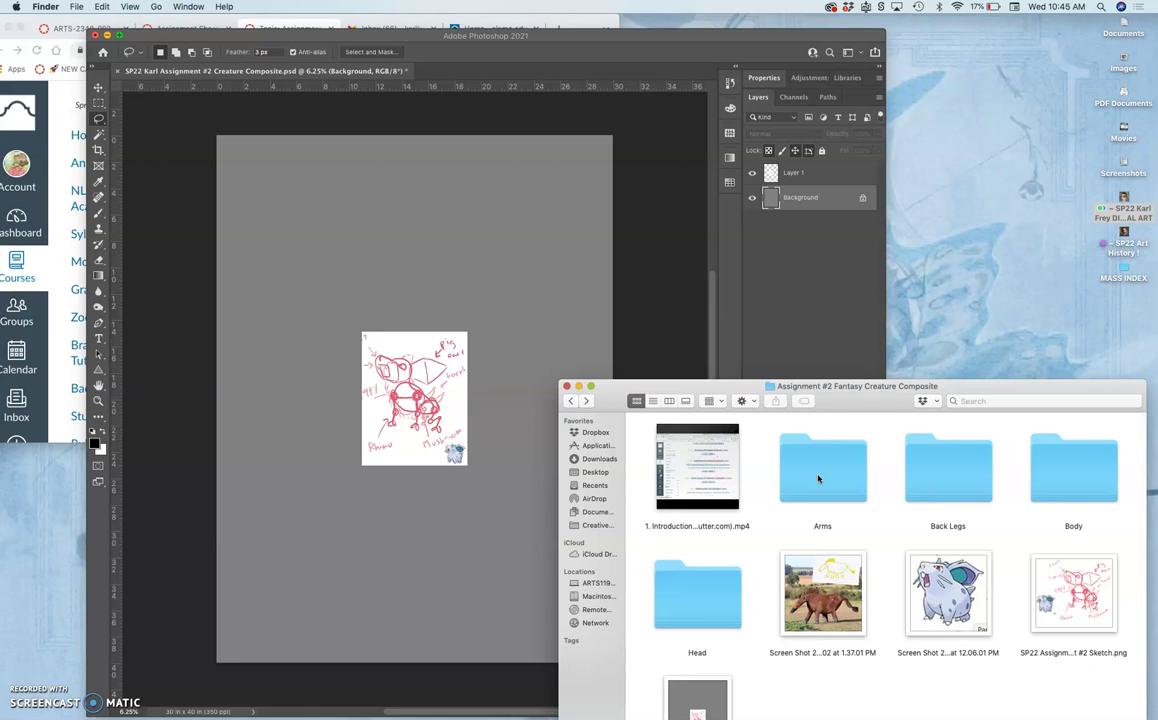
left_click(712, 585)
double_click(707, 597)
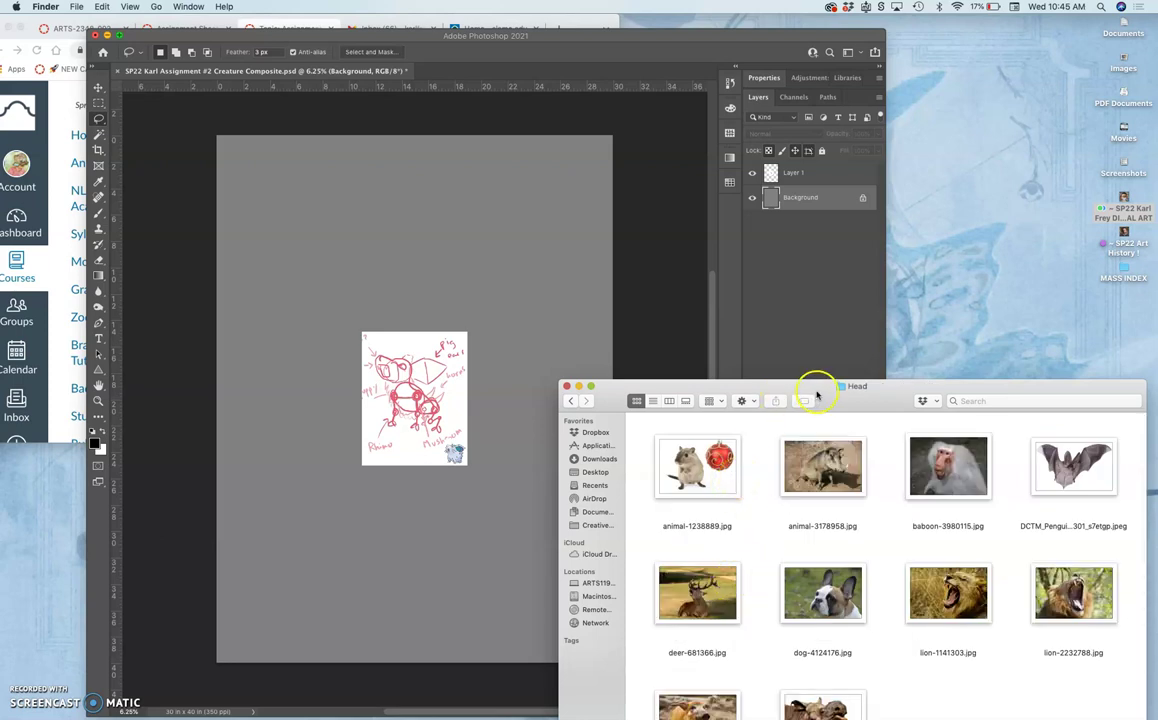
left_click_drag(817, 391, 819, 362)
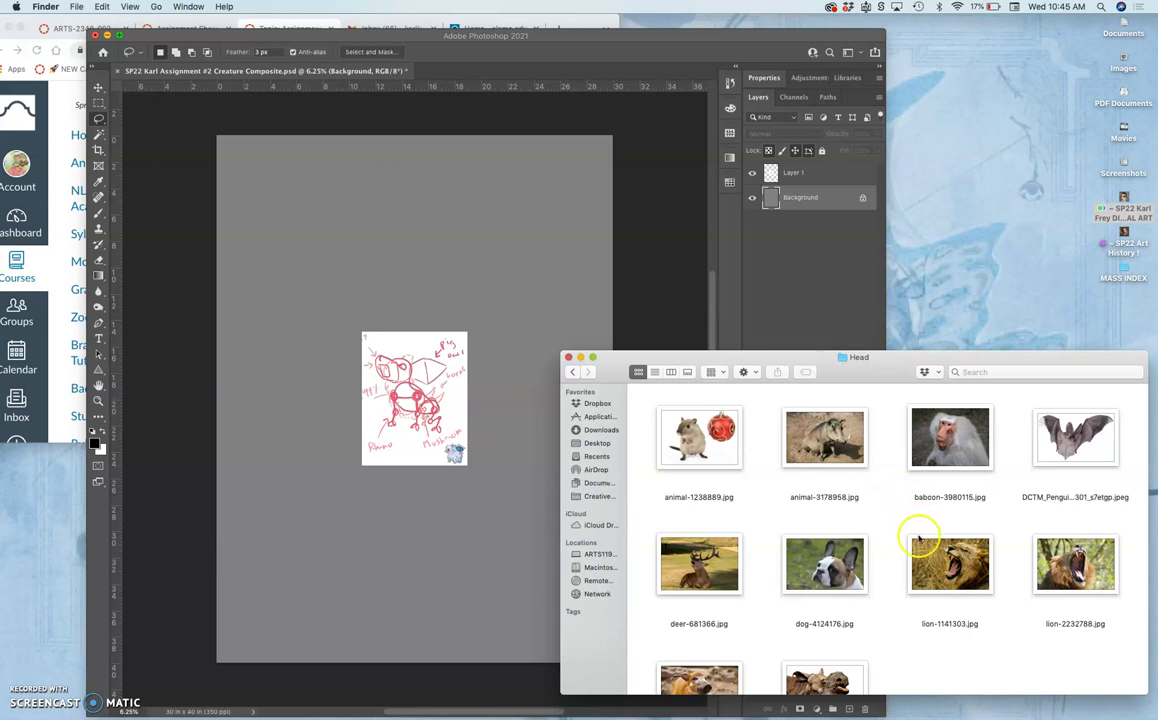
left_click_drag(1139, 691, 1138, 716)
left_click_drag(1001, 357, 1000, 320)
left_click_drag(1146, 681, 1145, 701)
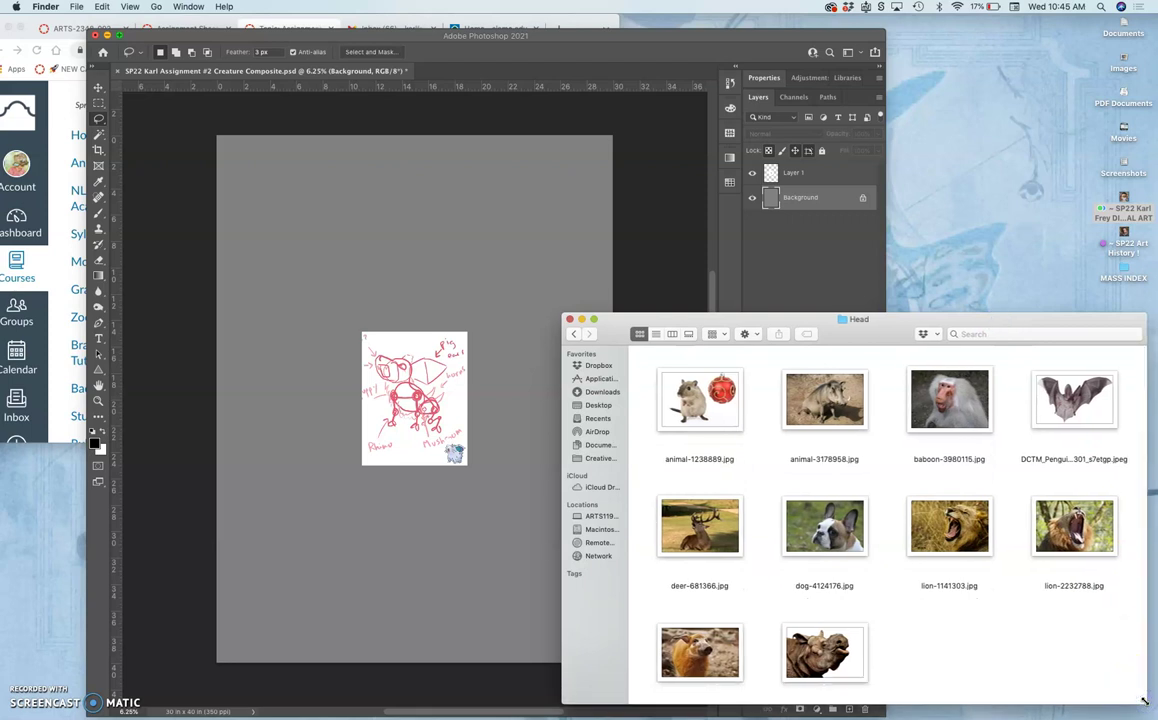
Place the bat photo across the top of the canvas, commit it, and return to the Lasso tool.
left_click_drag(1062, 393, 403, 251)
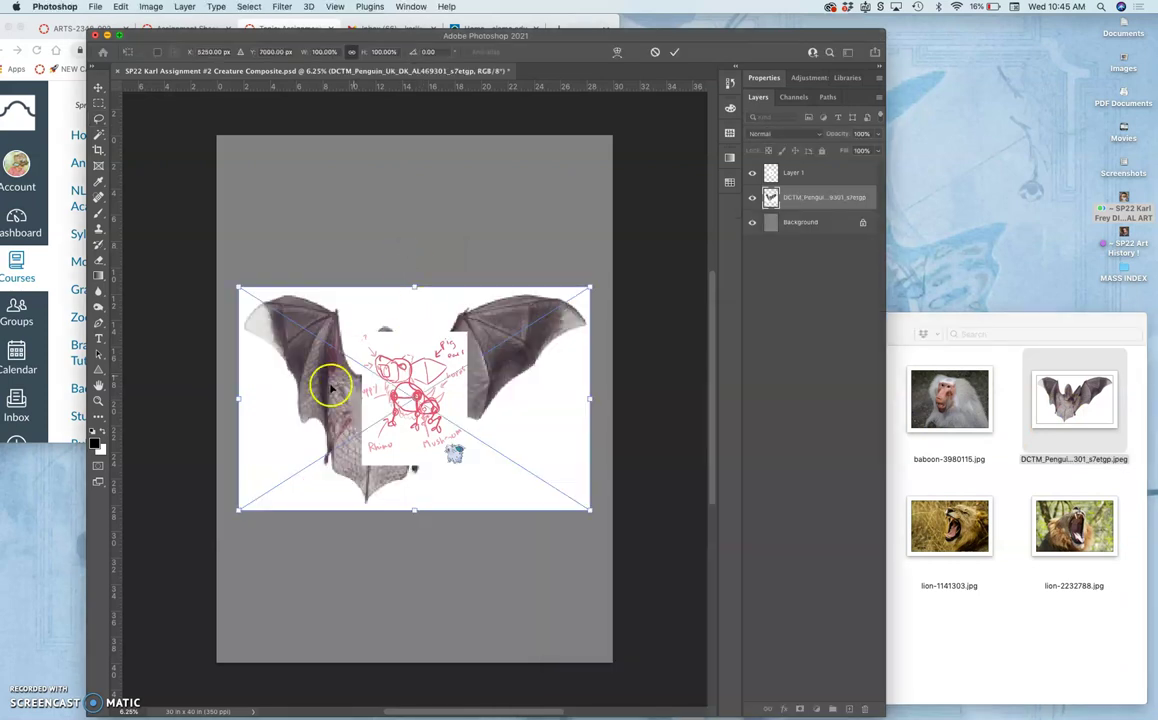
left_click_drag(327, 384, 308, 232)
key("Return")
key("l")
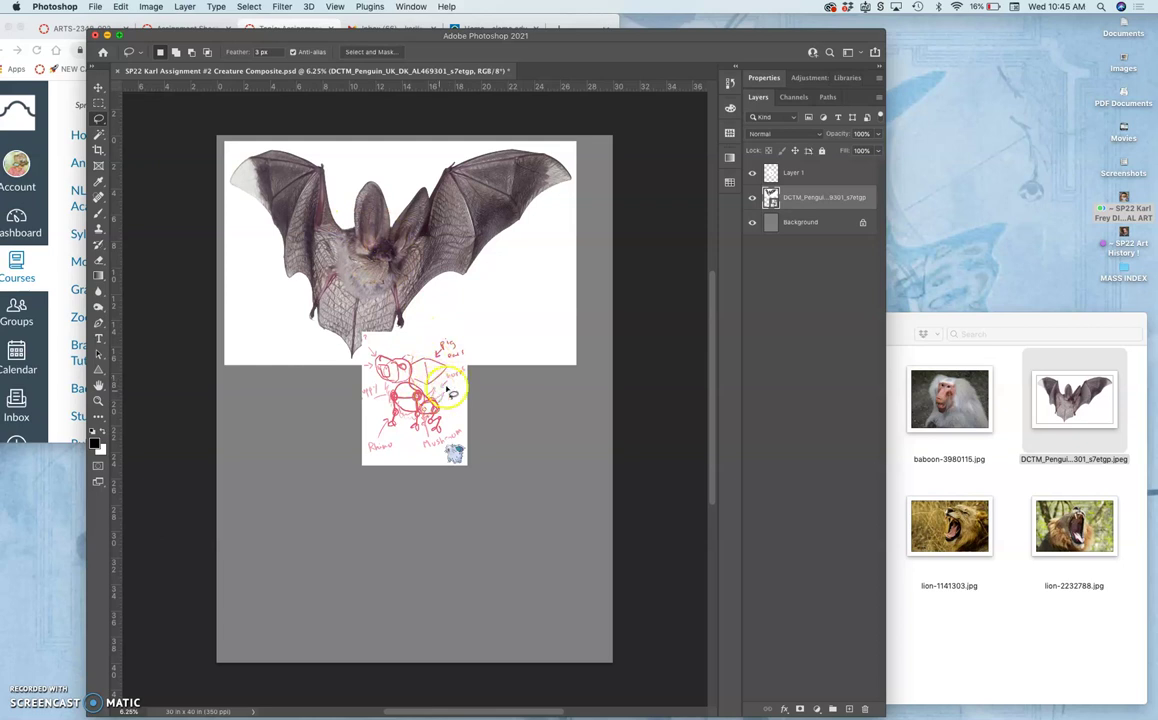
Place the roaring lion photo lower left, below the sketch.
left_click(990, 470)
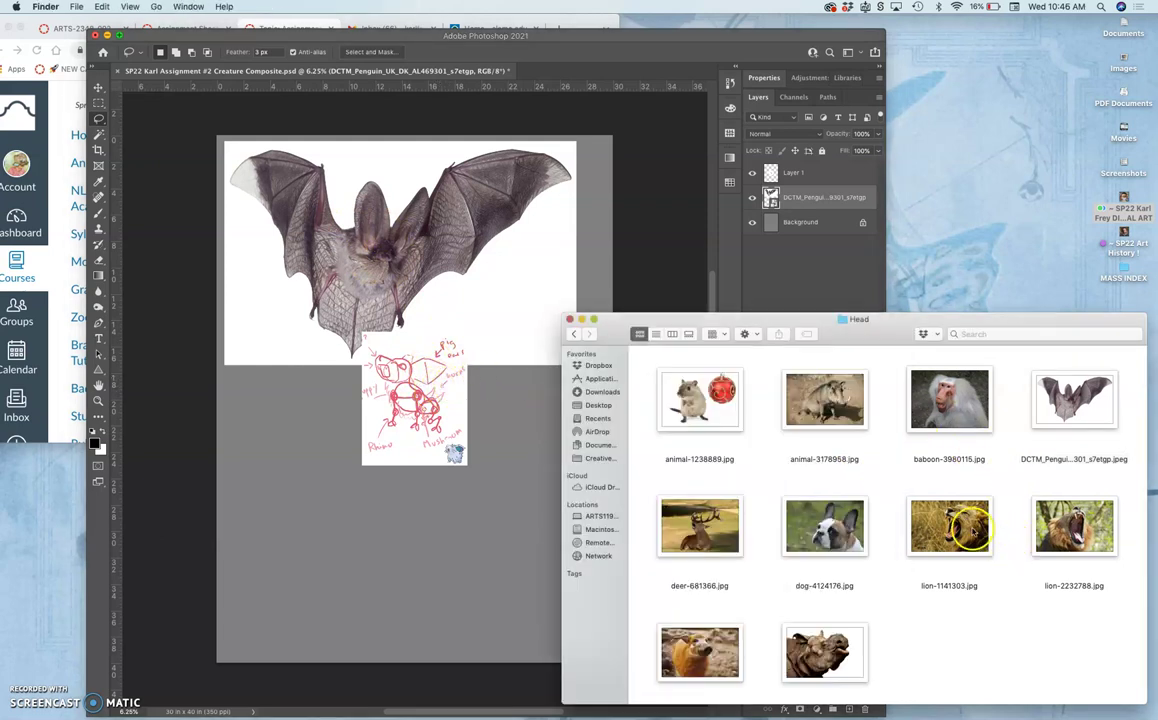
left_click_drag(958, 525, 298, 592)
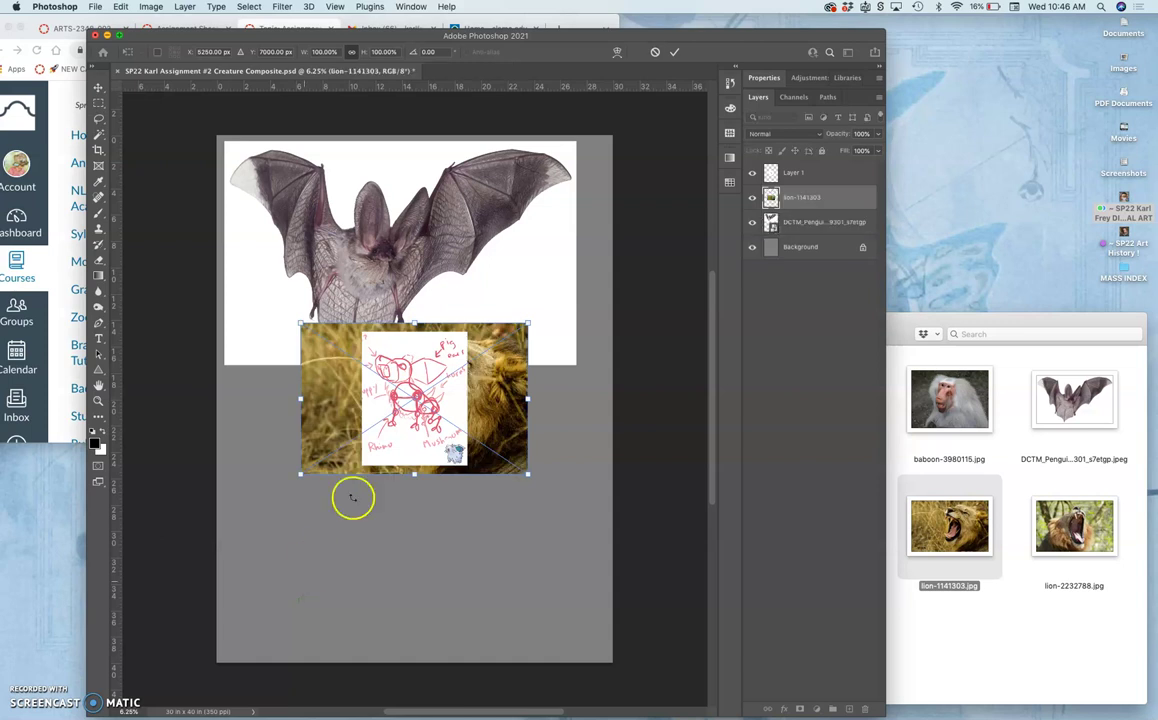
mouse_move(330, 440)
left_mouse_down()
mouse_move(288, 562)
mouse_move(269, 574)
left_mouse_up()
key("Return")
left_click(366, 548)
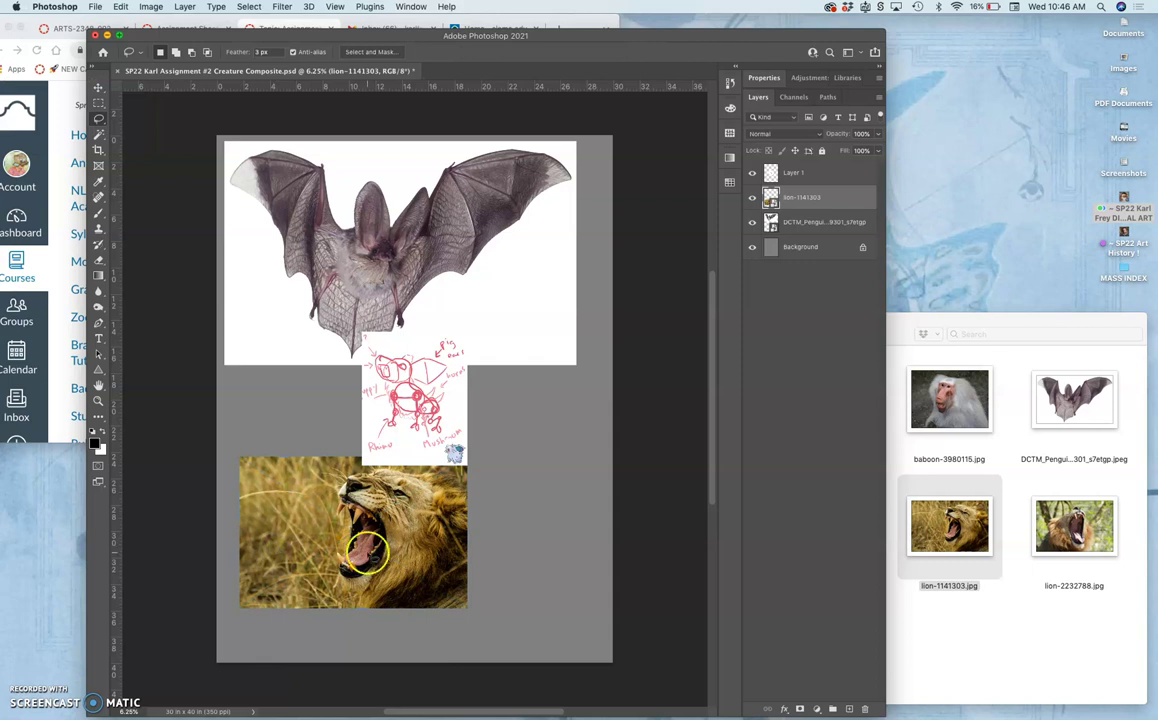
Place the hamster-and-ornament photo beside the lion and bring the Head folder forward.
left_click(964, 474)
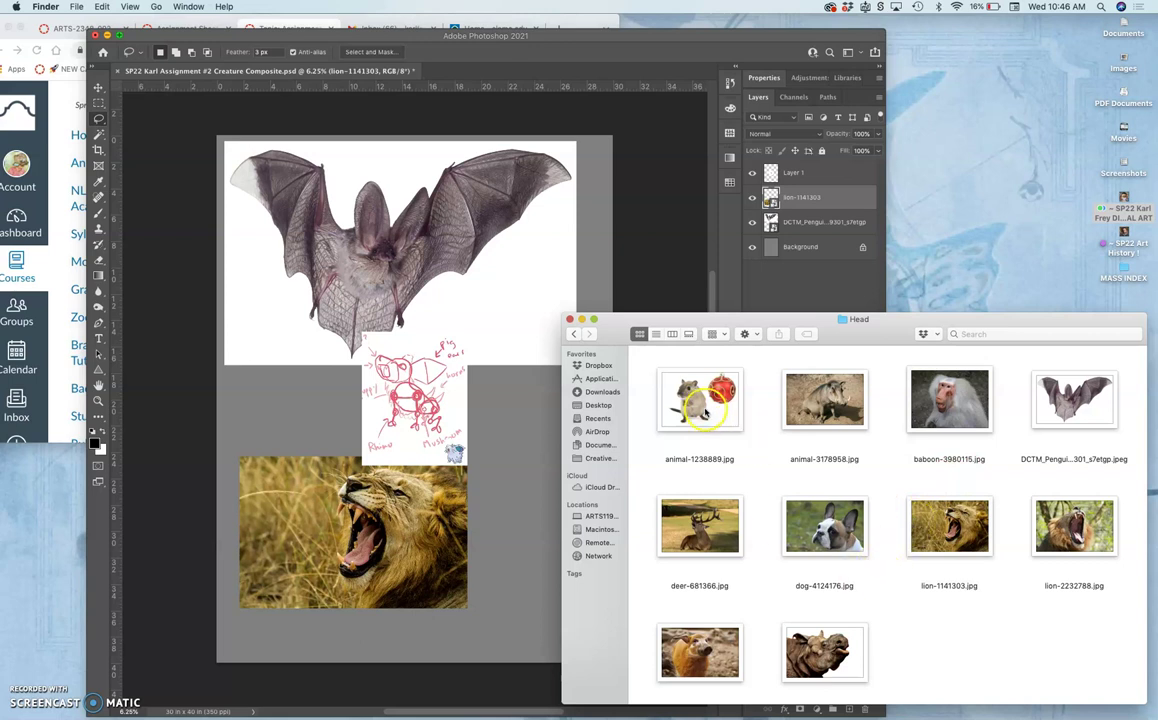
left_click_drag(702, 405, 521, 416)
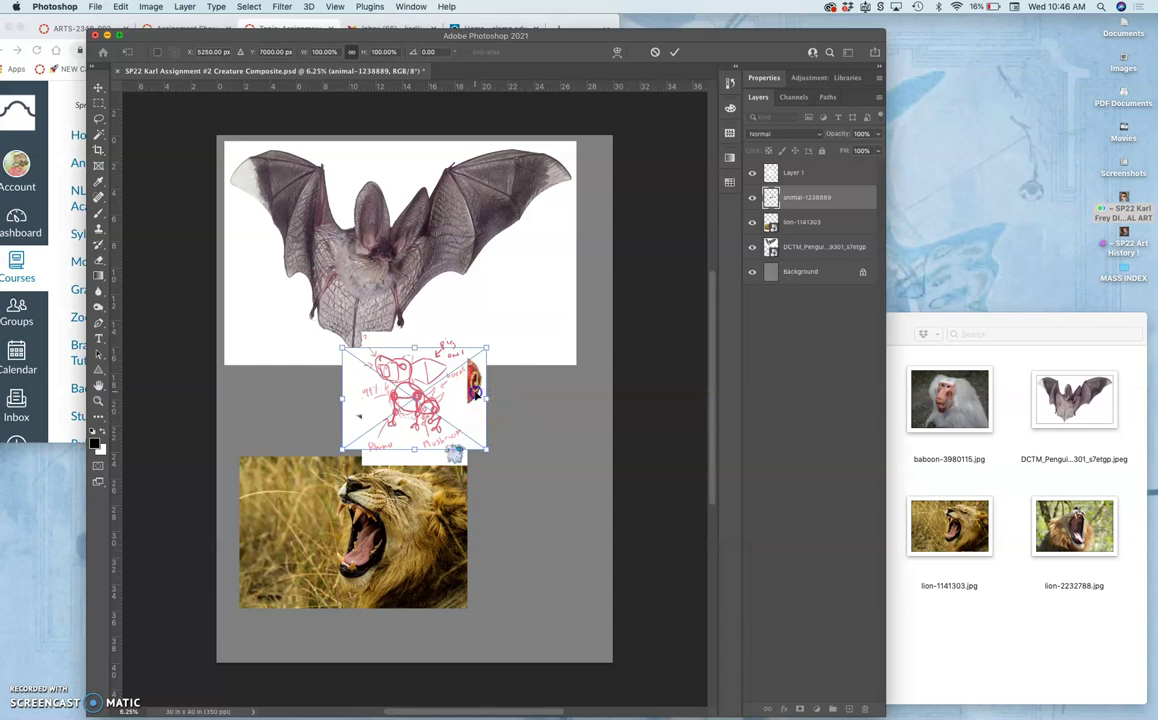
left_click_drag(486, 397, 622, 505)
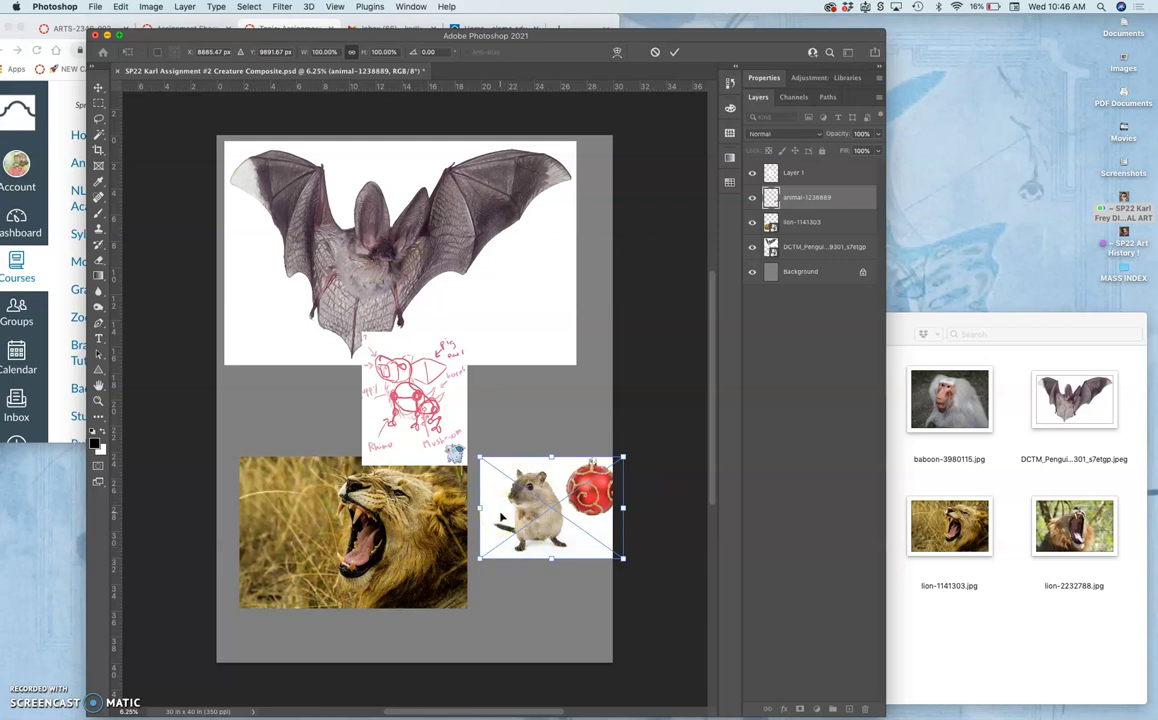
key("Return")
left_click(993, 491)
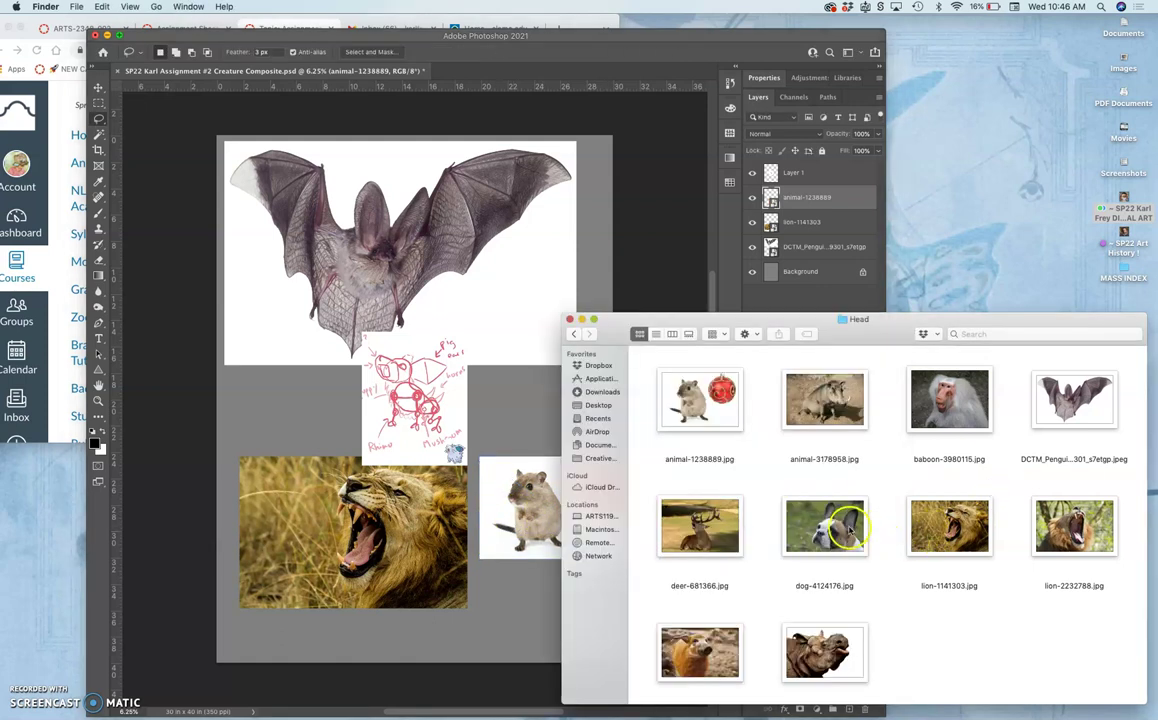
Place dog-4124176.jpg left of the sketch below the bat, then return to the Lasso tool.
left_click_drag(843, 527, 308, 385)
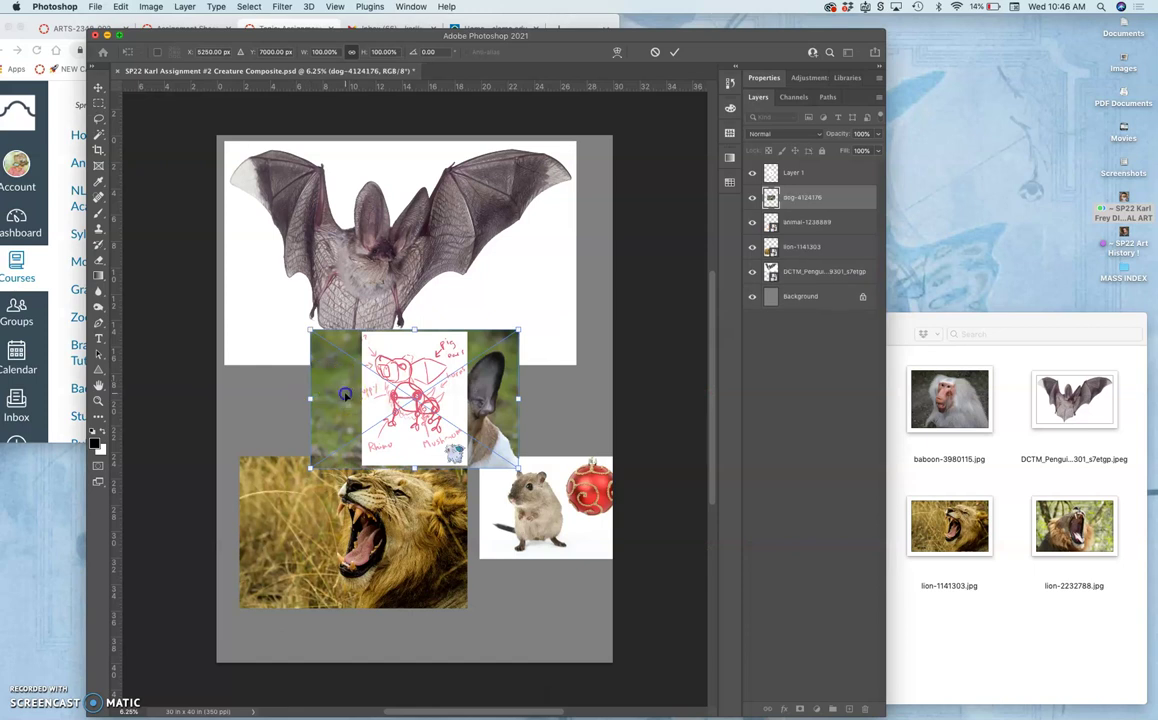
left_click_drag(334, 385, 181, 396)
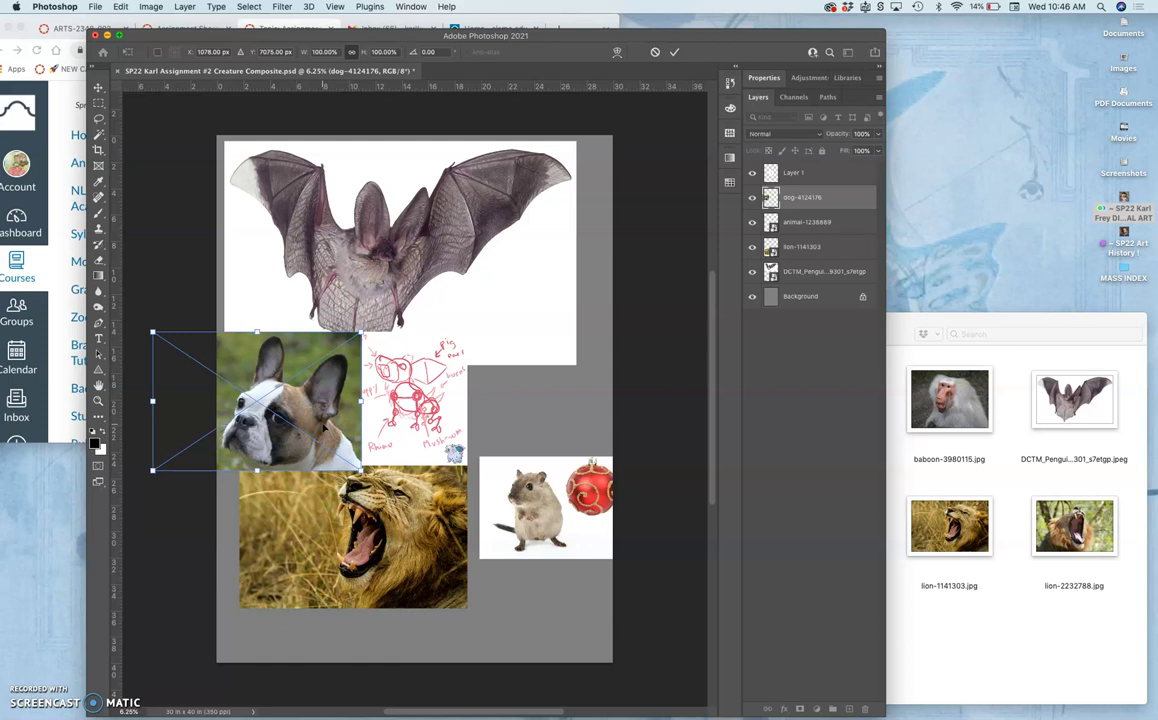
key("Return")
key("l")
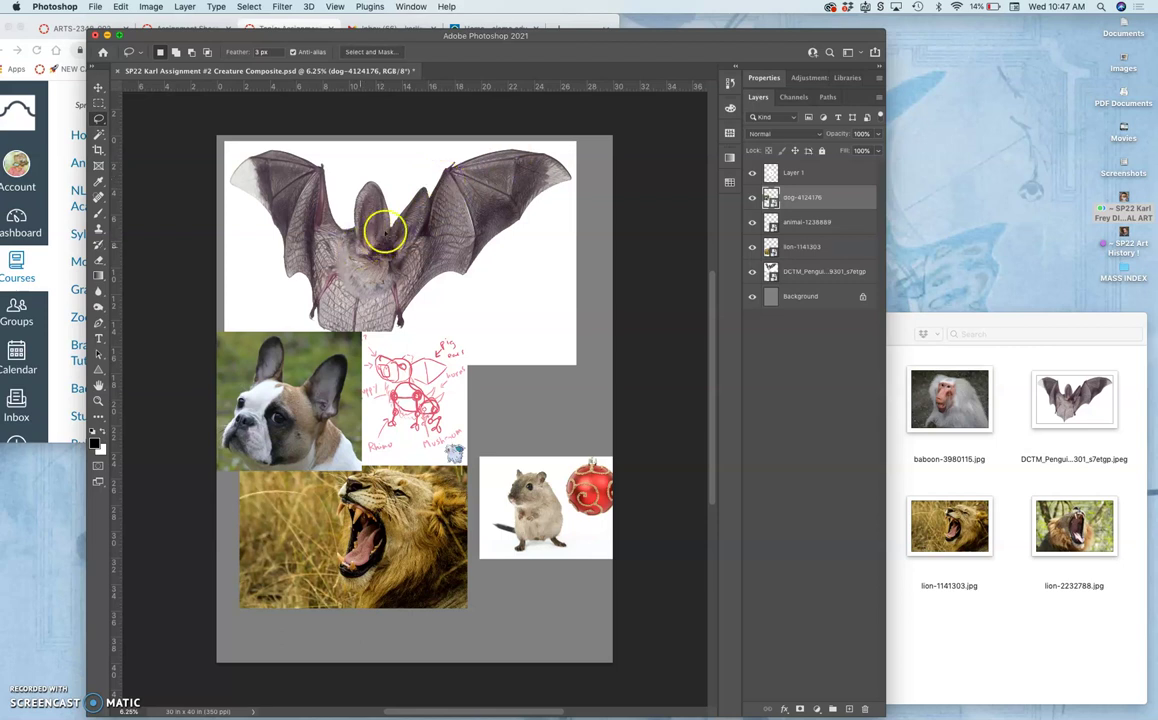
Place the warthog photo animal-3178958 over the bat's right wing, flipped horizontally.
left_click(1017, 431)
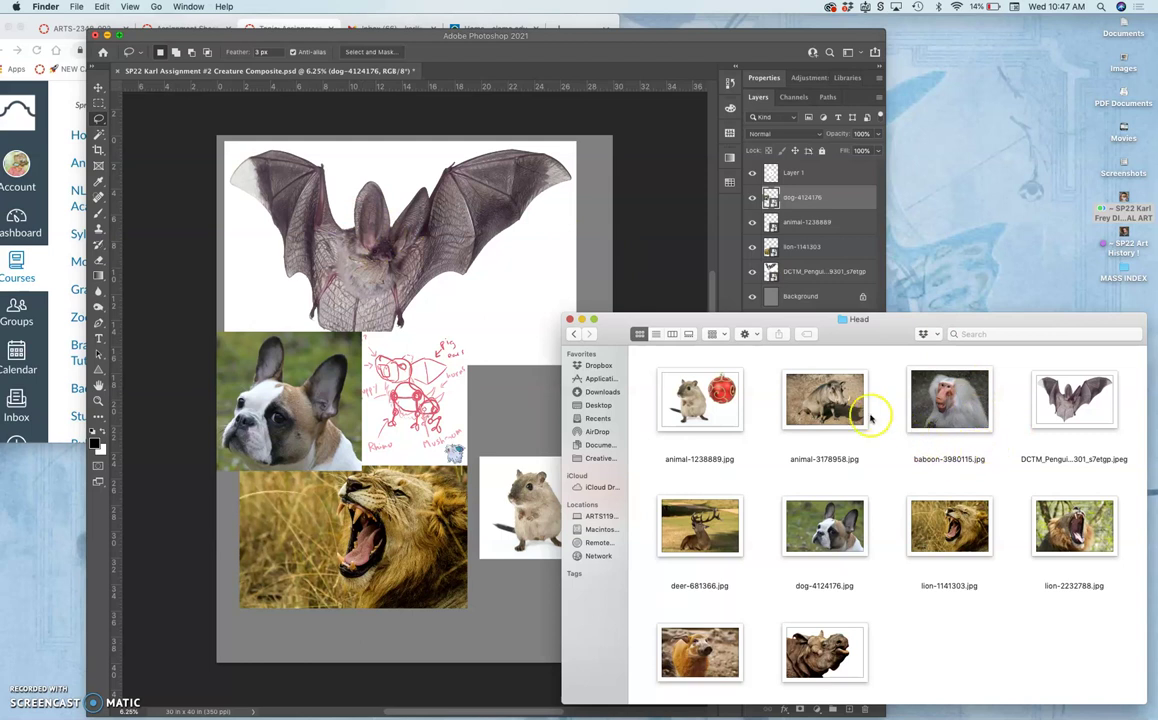
left_click_drag(805, 388, 527, 272)
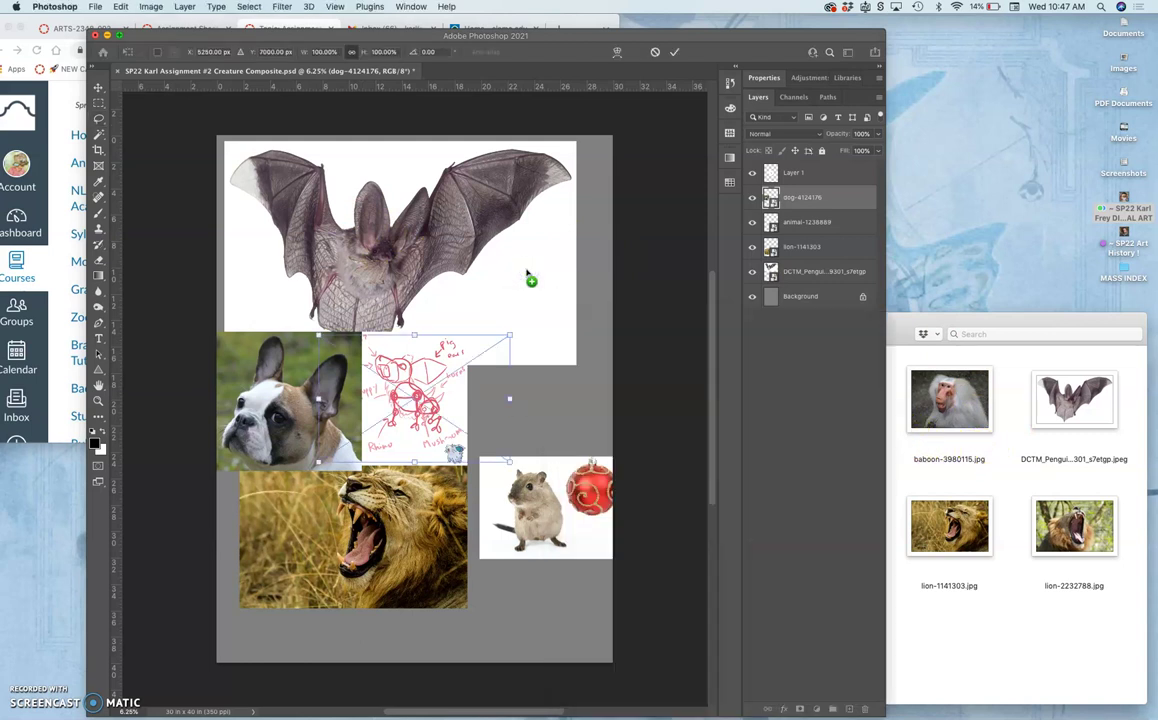
left_click_drag(472, 411, 538, 313)
right_click(538, 313)
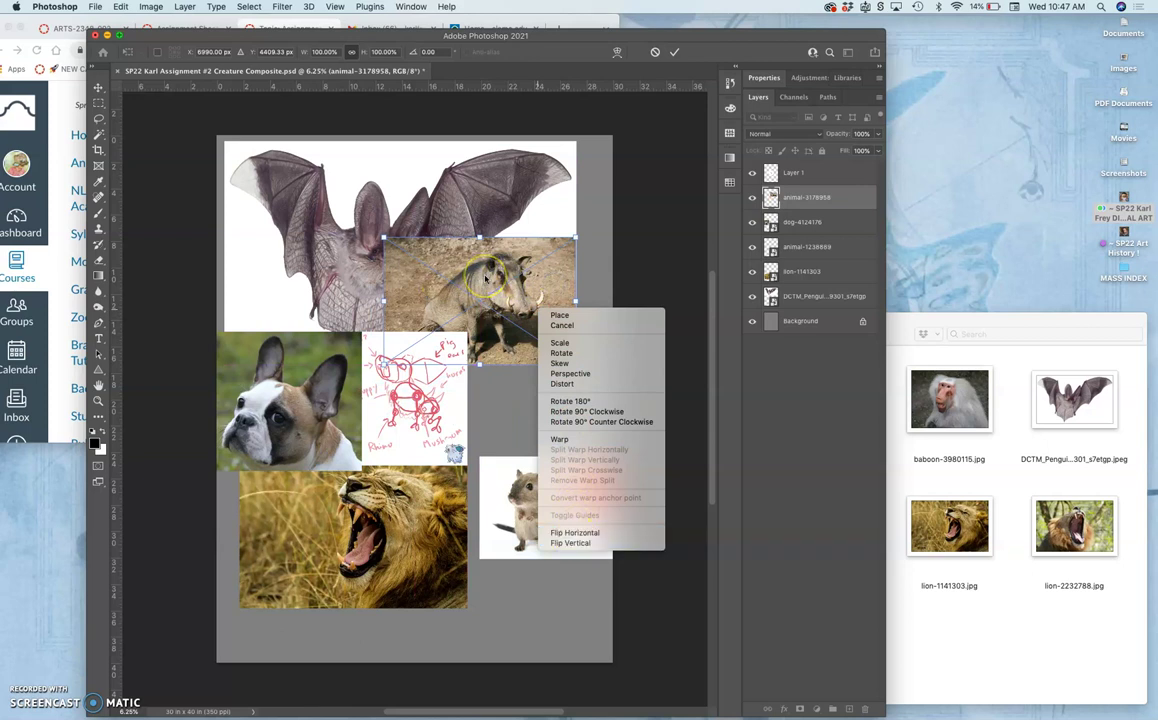
left_click(577, 532)
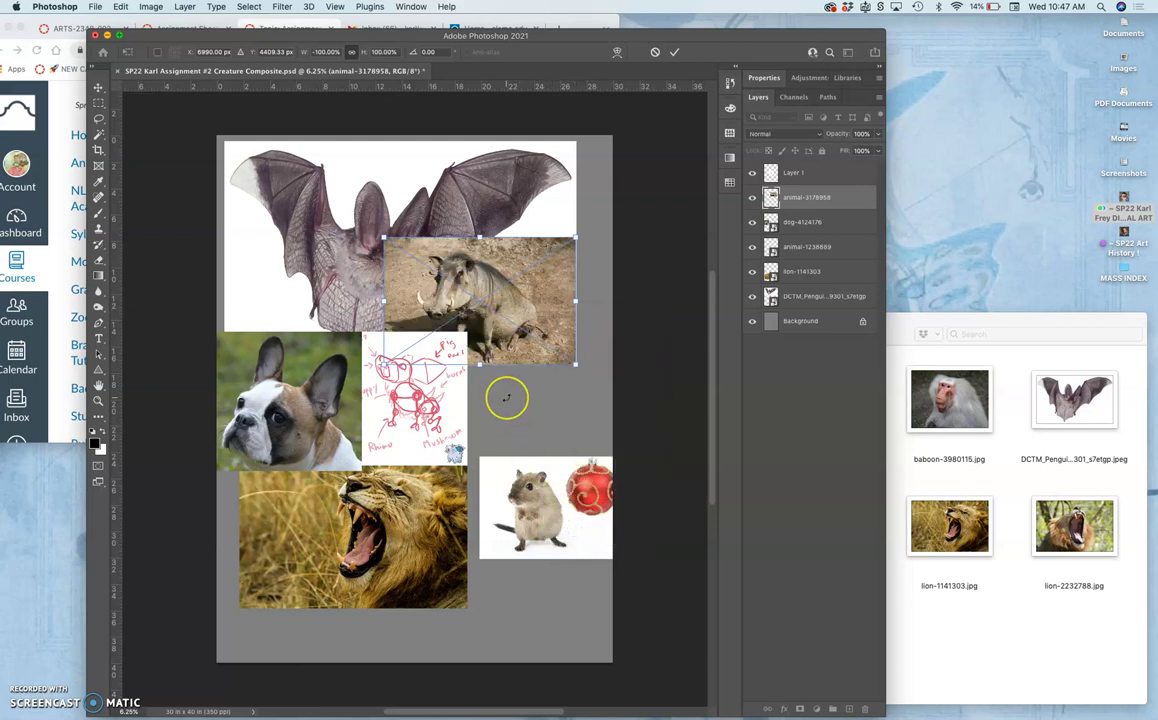
key("Return")
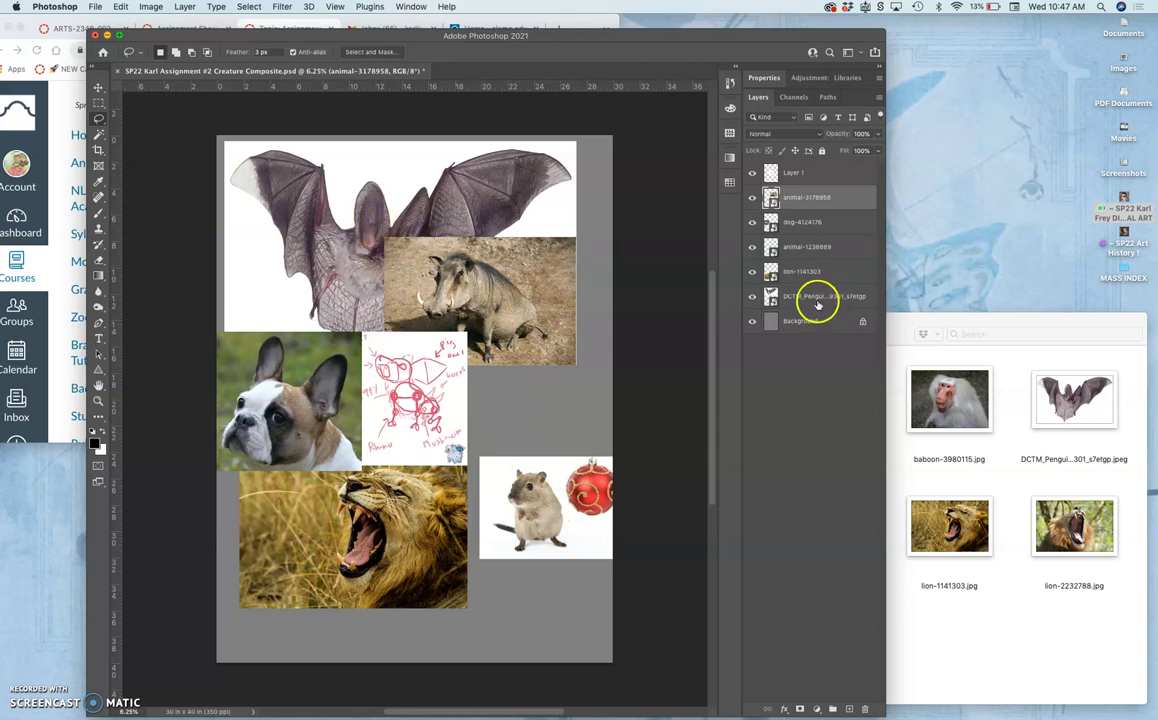
Flip the bat photo layer horizontally with Free Transform.
left_click(815, 298)
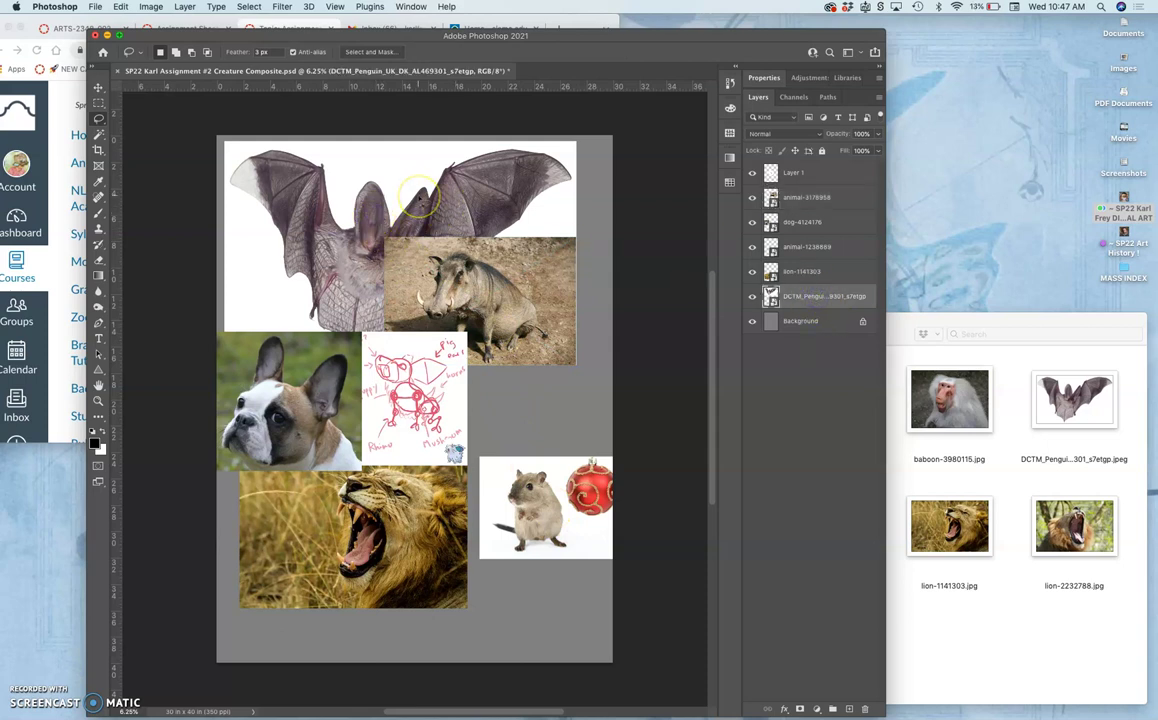
key("super+t")
right_click(419, 199)
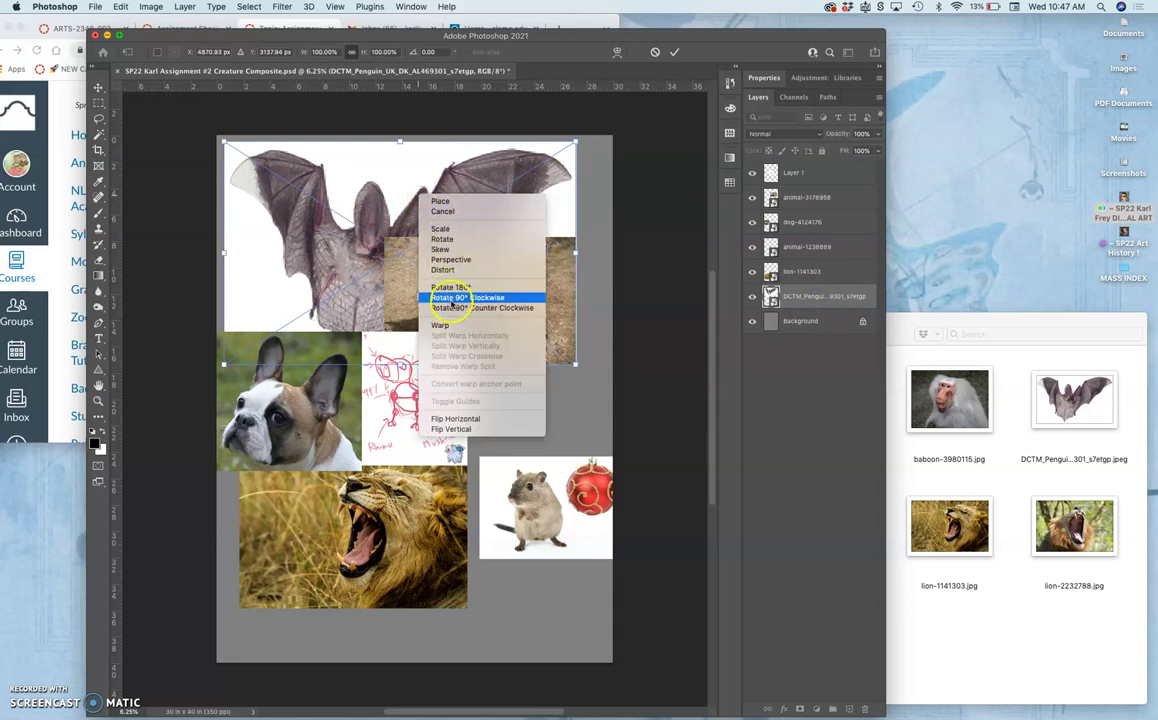
left_click(453, 418)
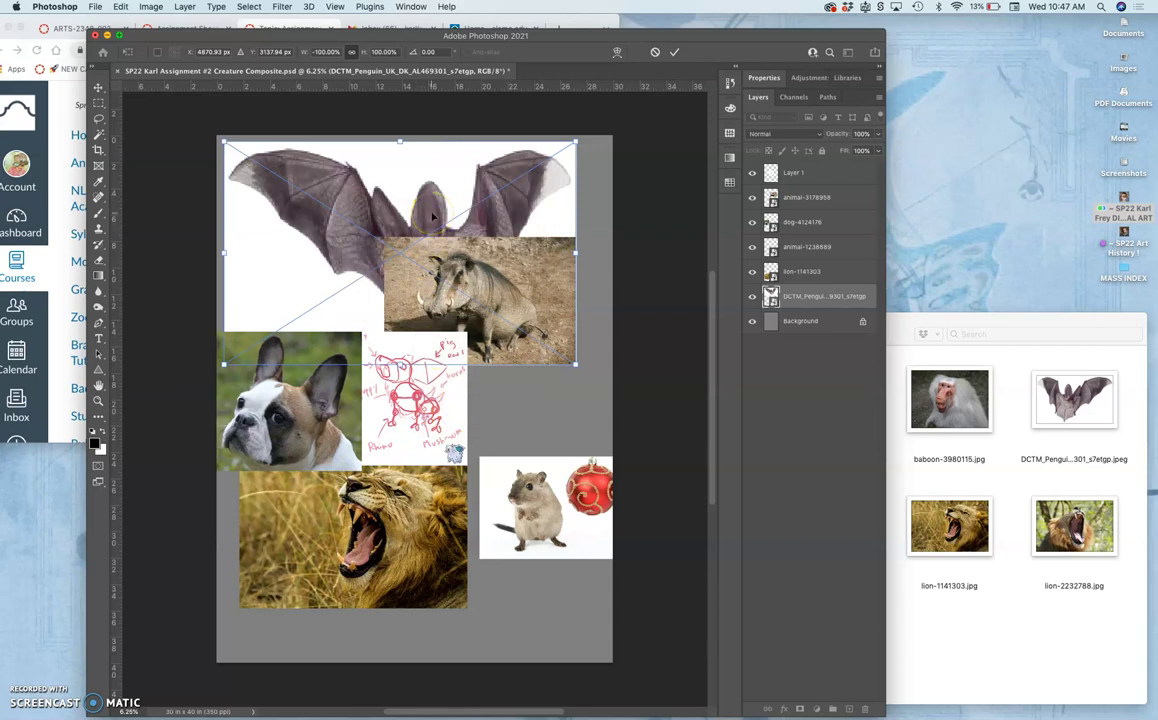
key("Return")
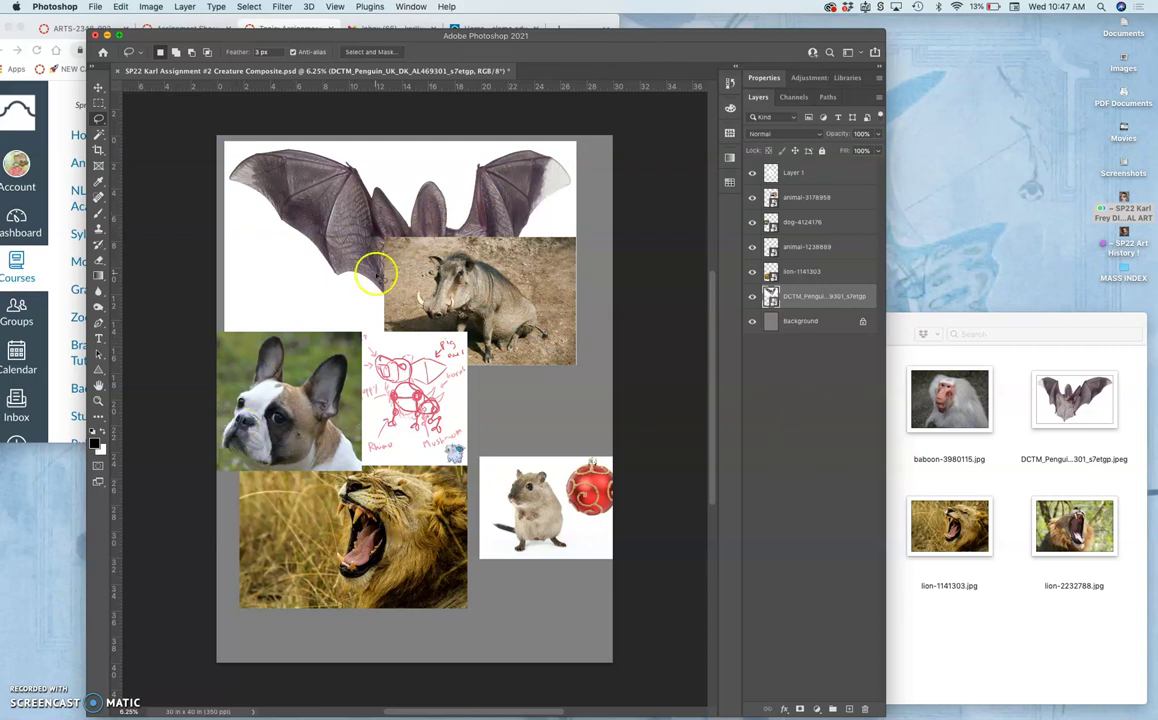
Place pig-4658090.jpg right of the sketch above the gerbil photo, flipped horizontally.
left_click(952, 484)
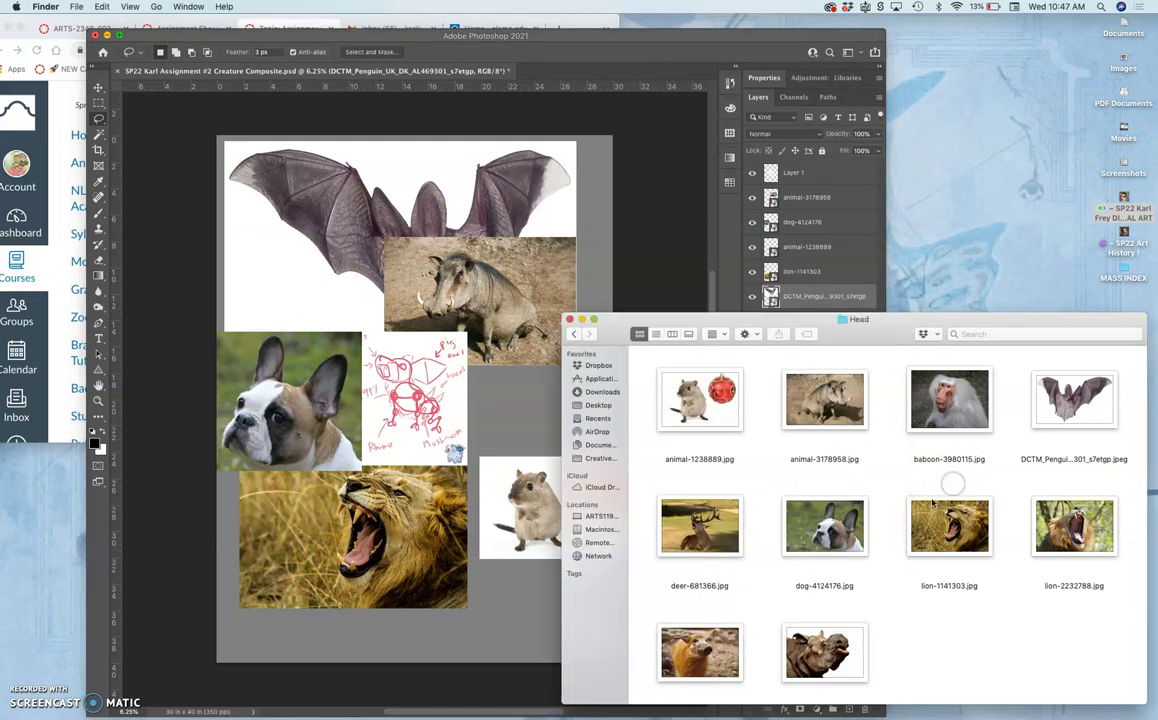
scroll(875, 593, "down", 1)
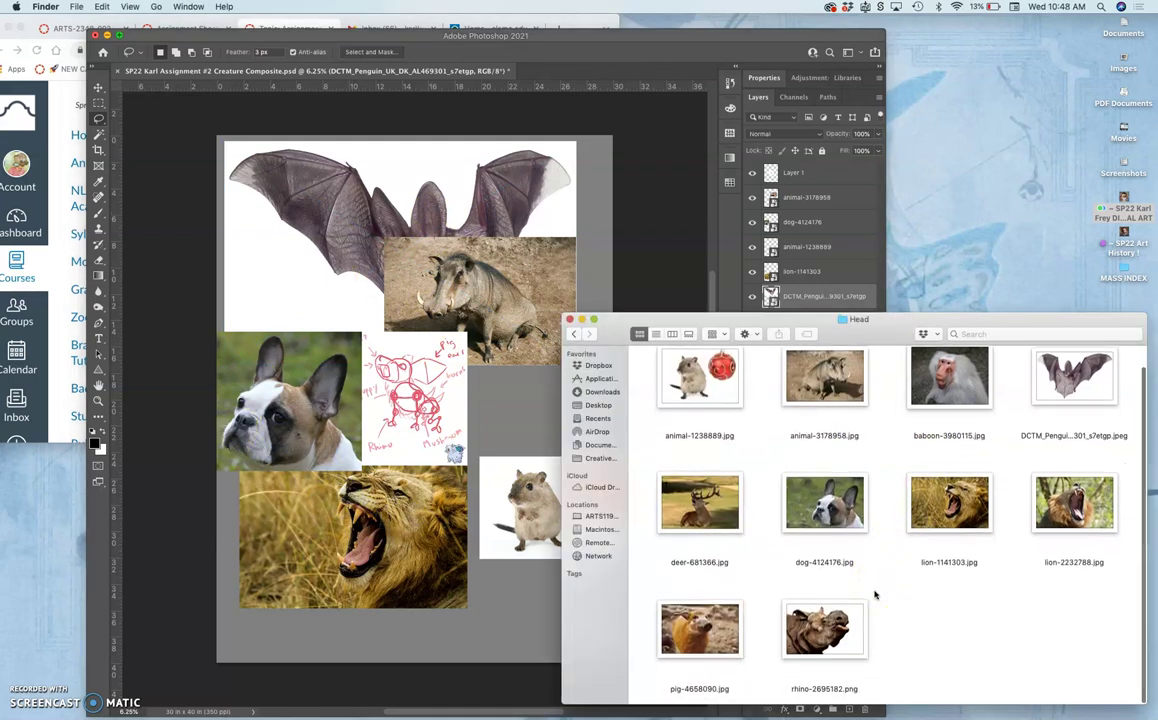
left_click_drag(712, 634, 521, 430)
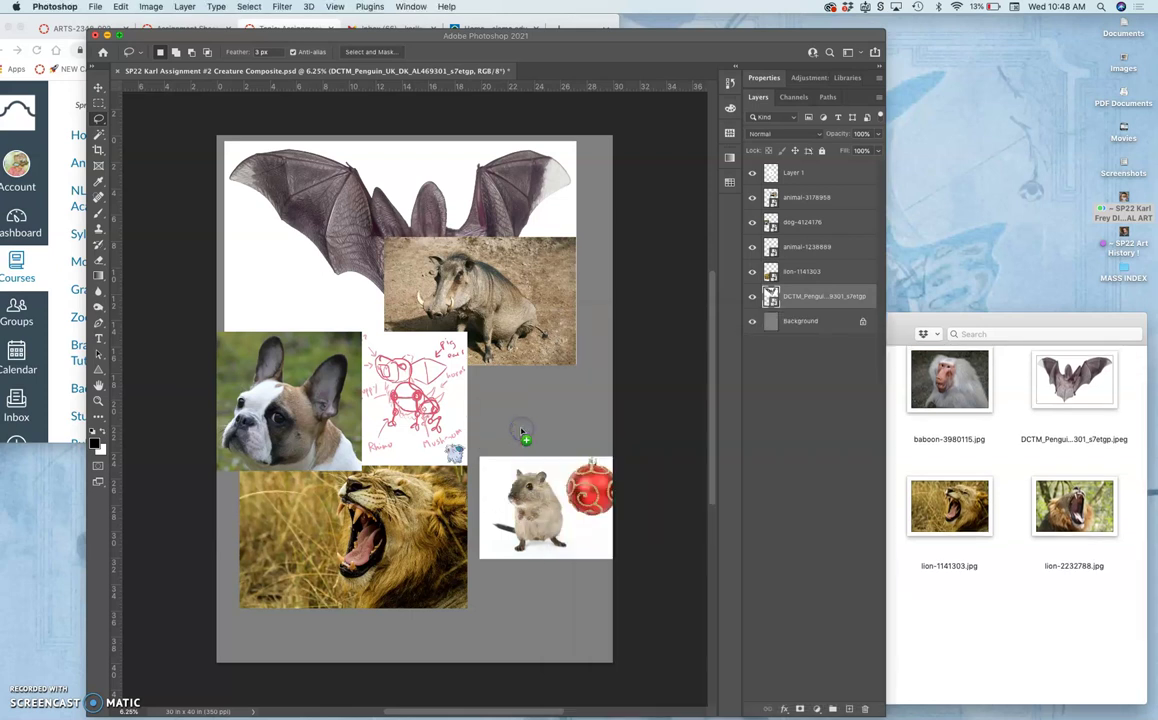
left_click(499, 418)
left_click_drag(486, 414, 605, 445)
right_click(539, 410)
left_click(572, 631)
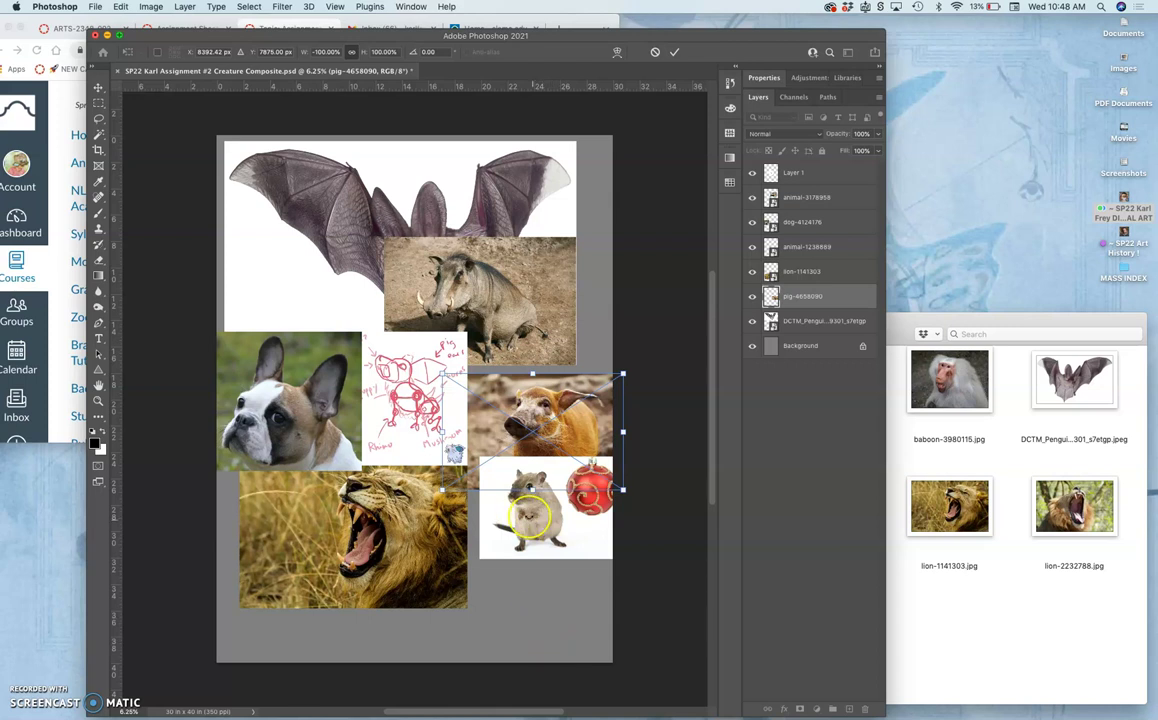
key("Return")
left_click(945, 393)
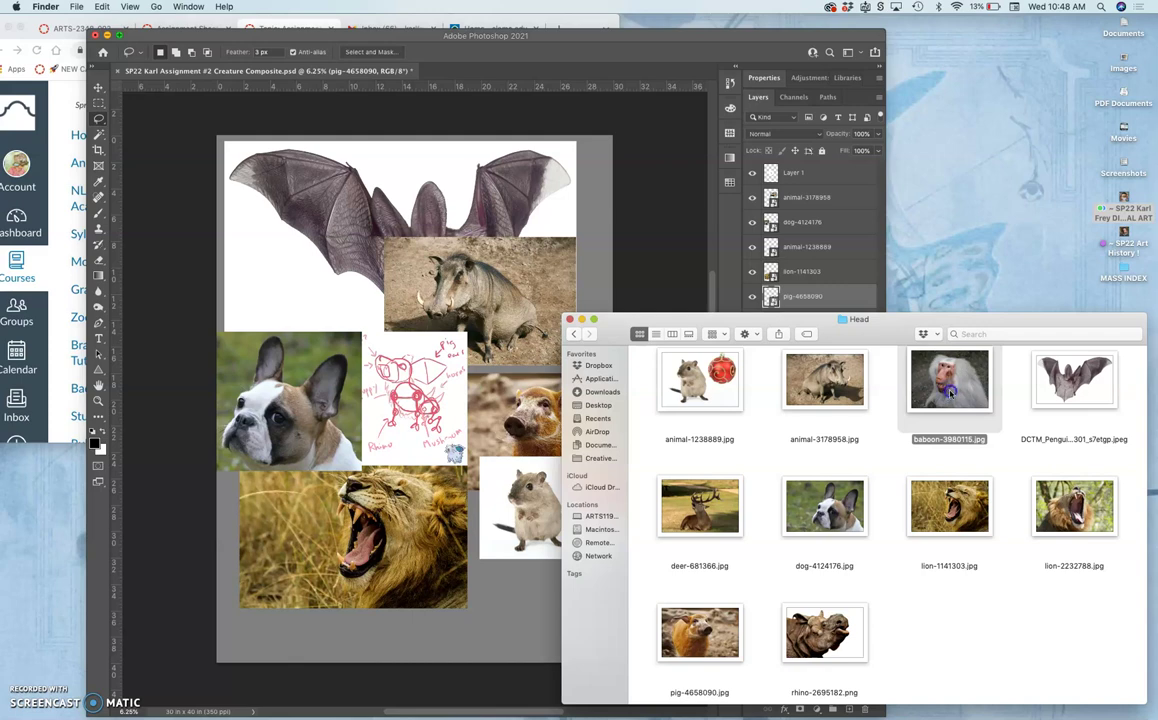
double_click(950, 393)
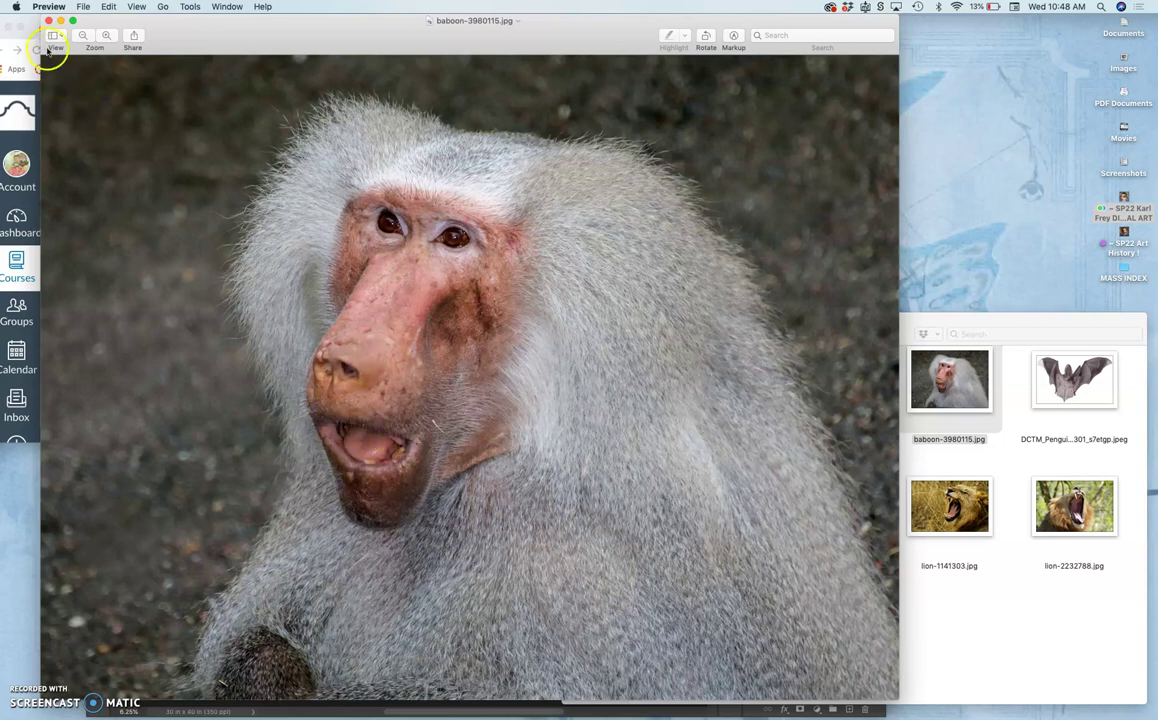
left_click(48, 20)
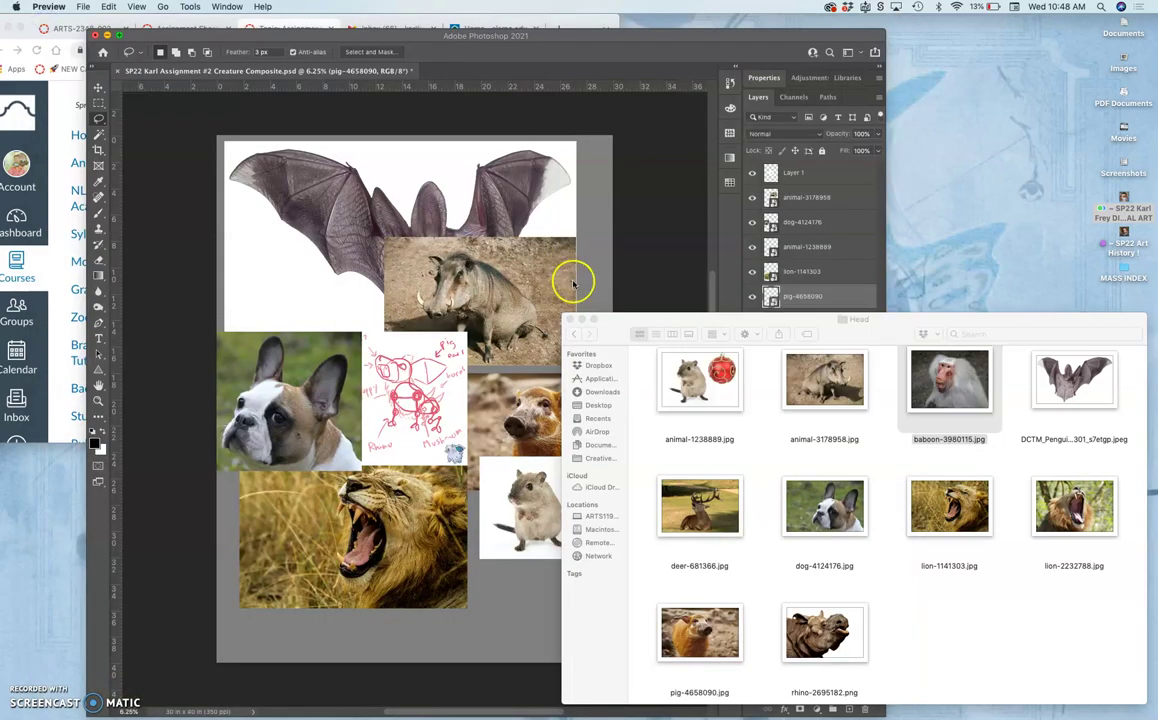
left_click(714, 531)
double_click(714, 531)
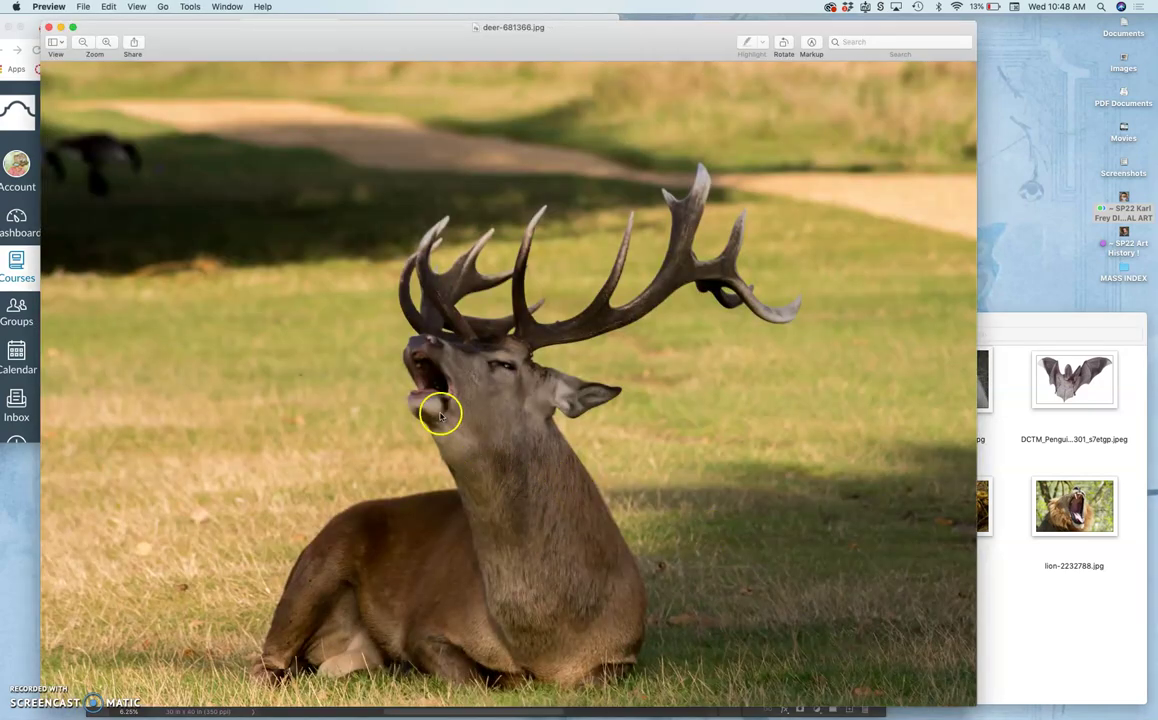
scroll(440, 416, "up", 5)
scroll(440, 413, "down", 2)
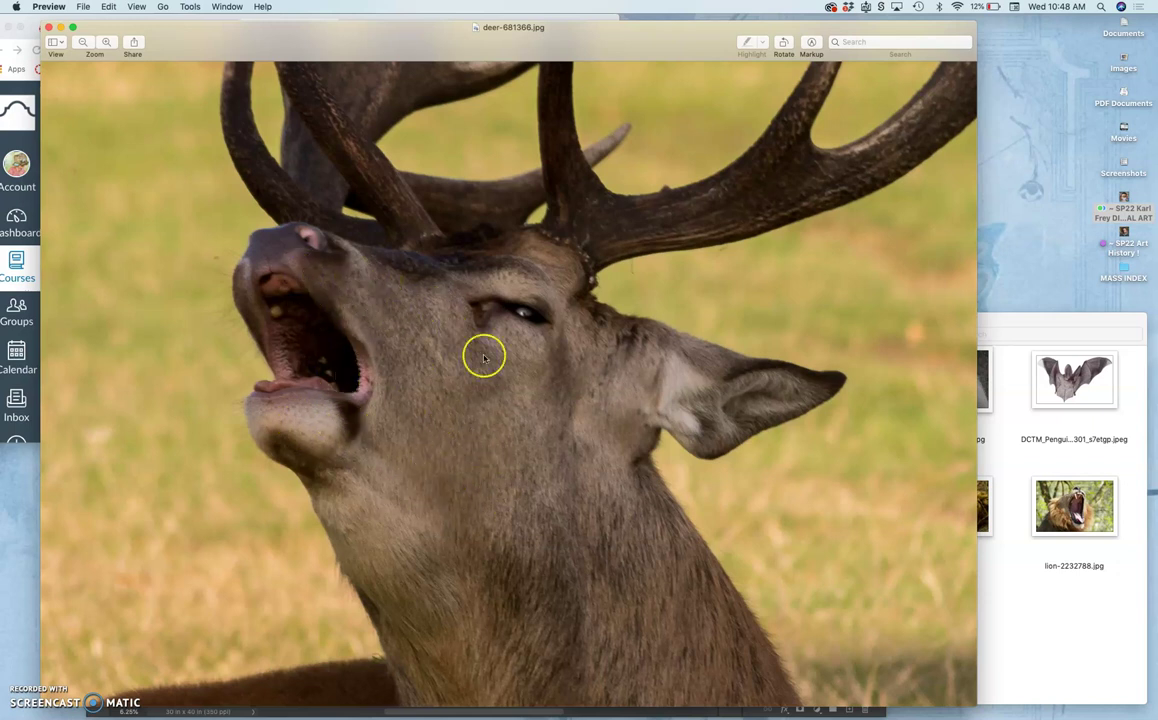
left_click(48, 28)
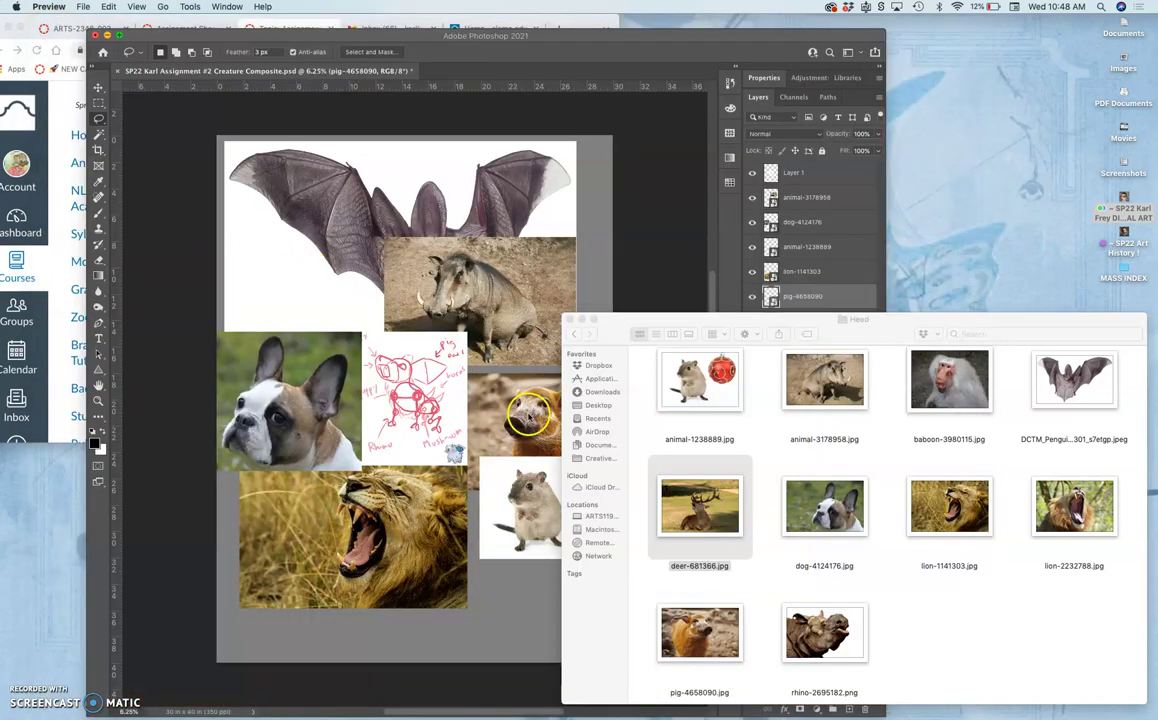
left_click(528, 418)
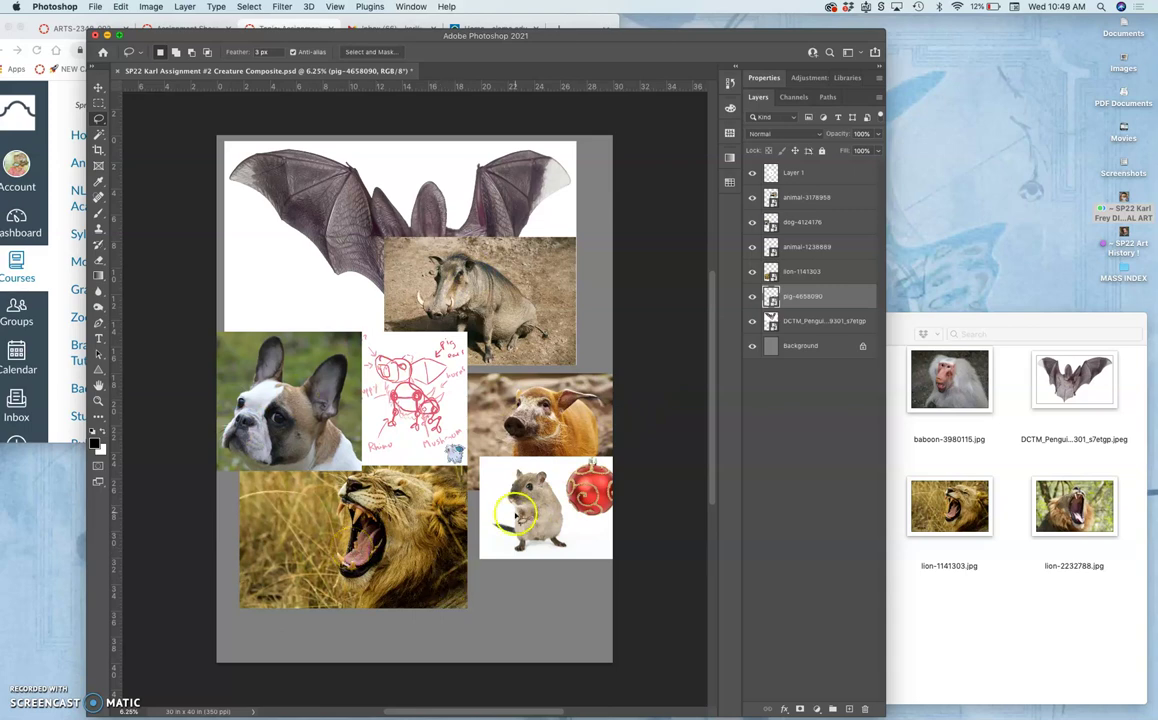
Select the gerbil photo layer and lasso around the gerbil's head.
scroll(515, 517, "up", 4)
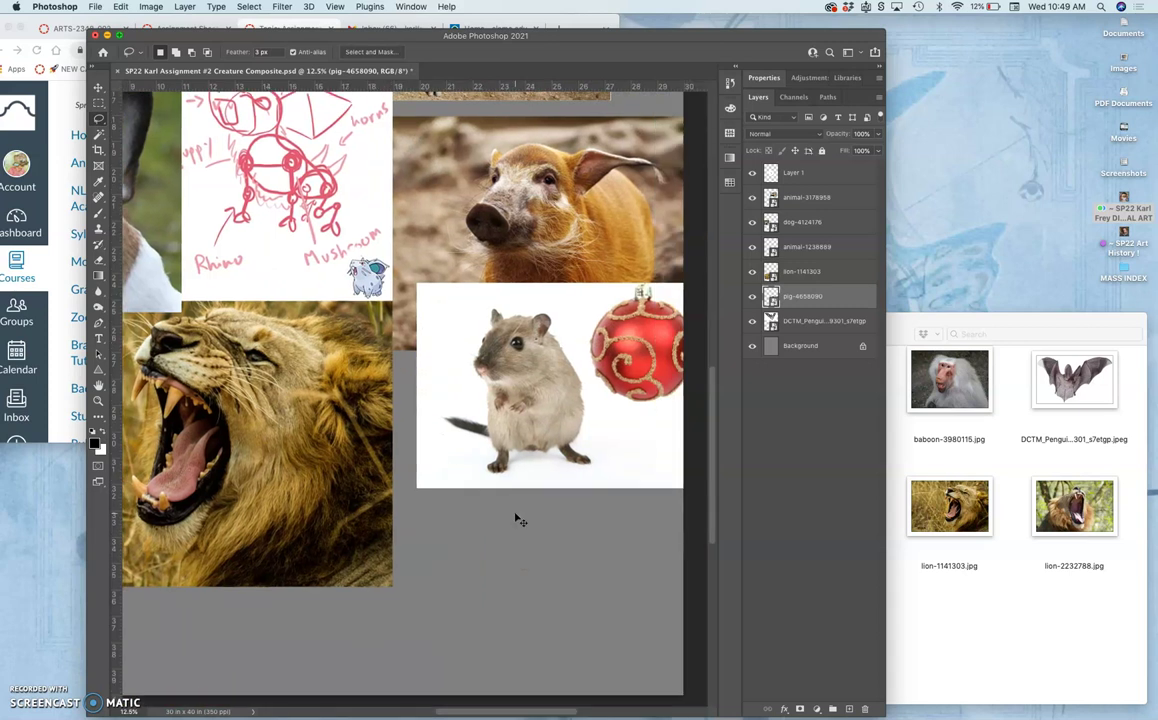
scroll(515, 517, "left", 3)
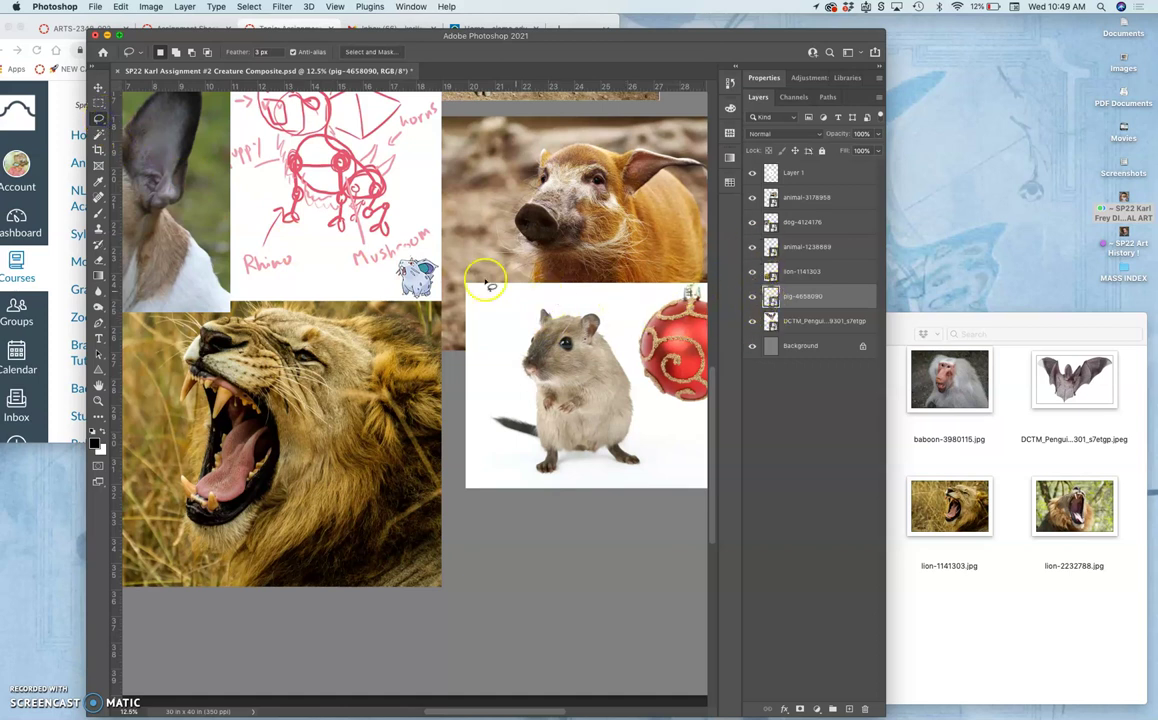
left_click(98, 88)
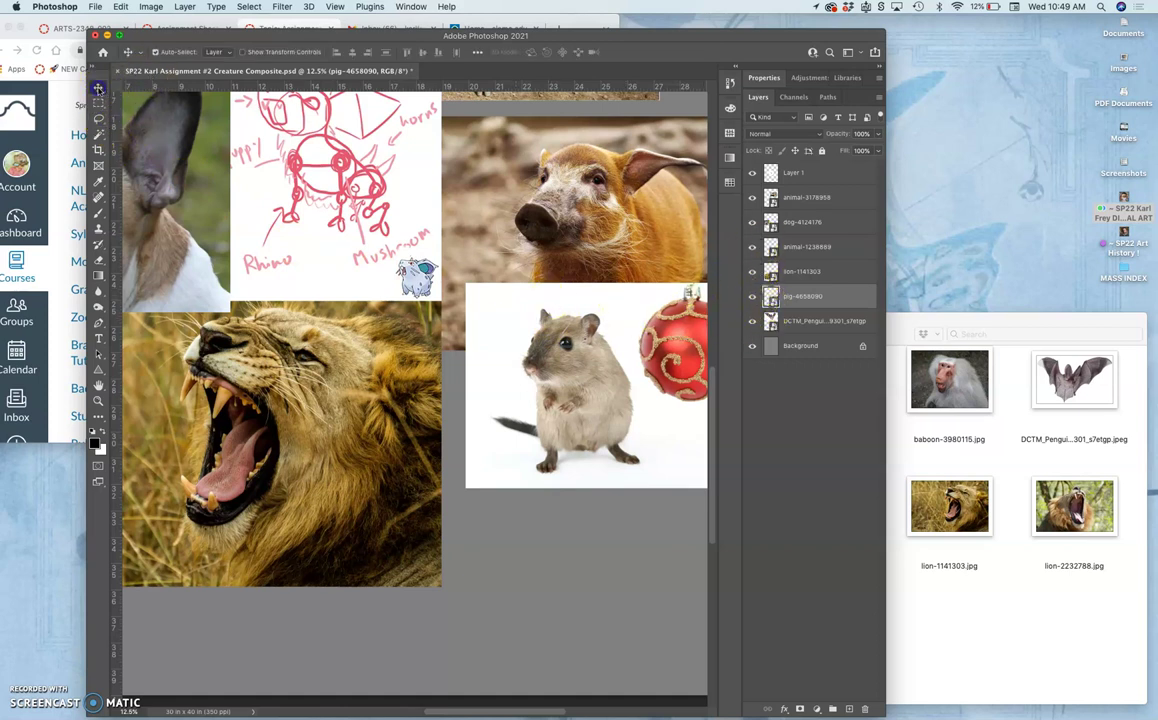
left_click(156, 52)
left_click(538, 336)
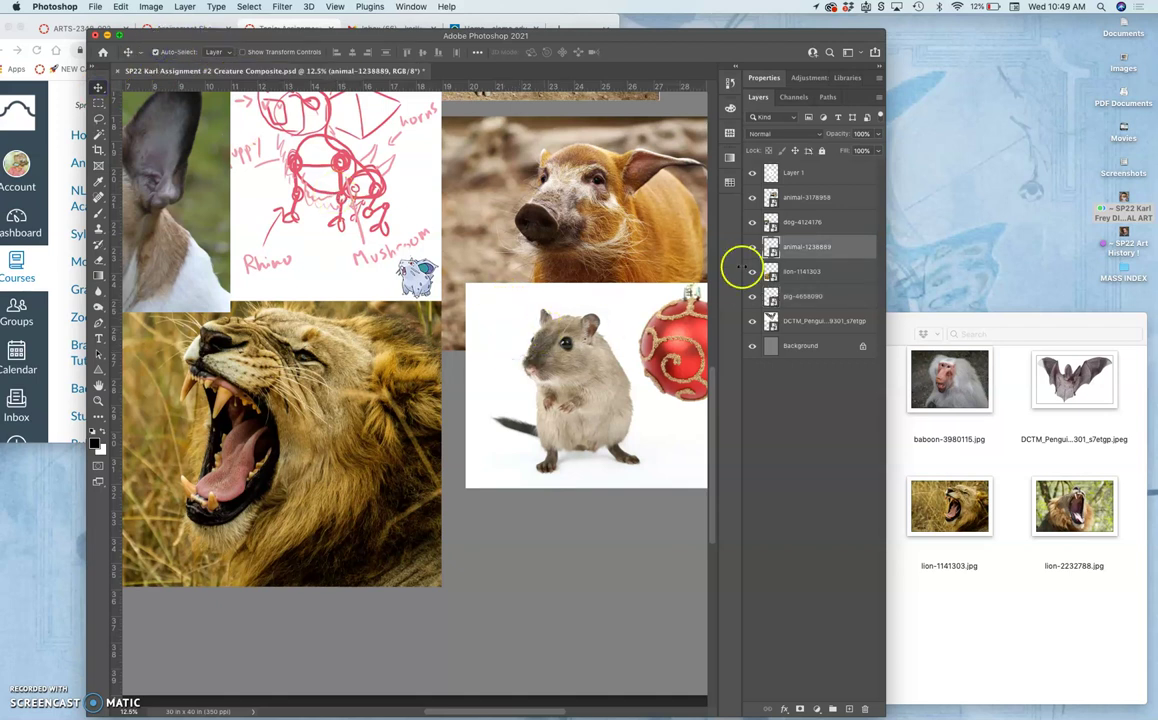
left_click(98, 117)
mouse_move(491, 313)
left_mouse_down()
mouse_move(544, 345)
mouse_move(634, 357)
left_mouse_up()
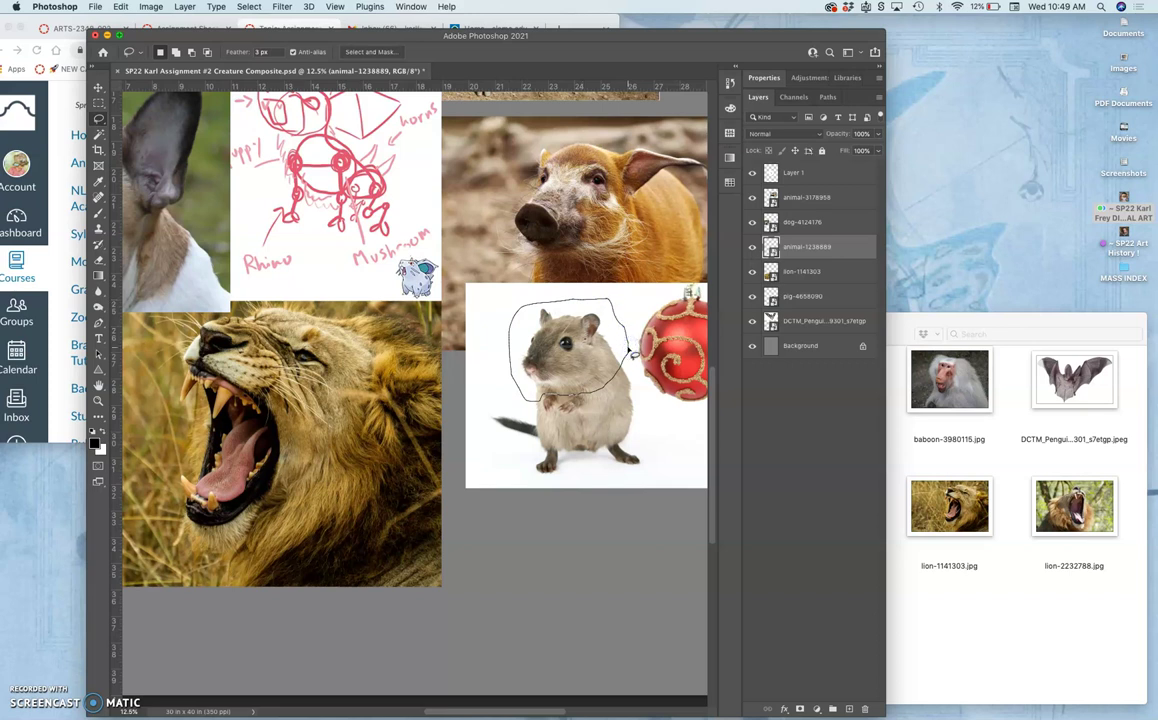
Copy the lassoed head to Layer 2 and delete the original animal-1238889 photo layer.
key("super+j")
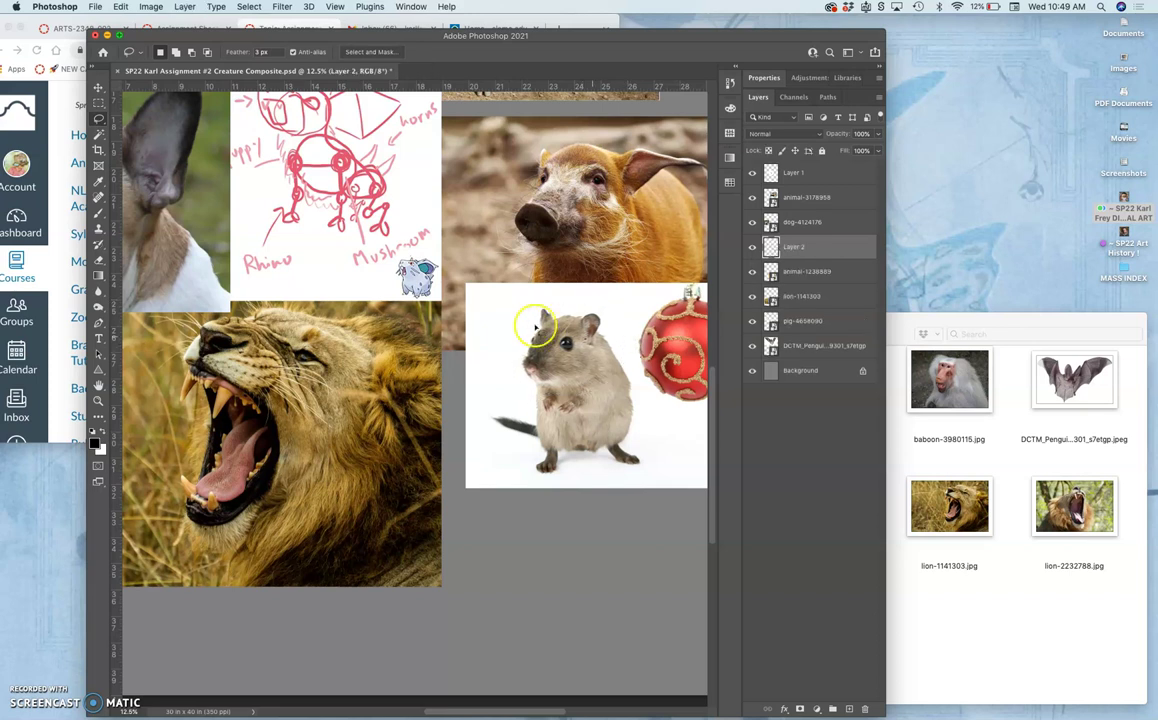
left_click(796, 272)
key("Delete")
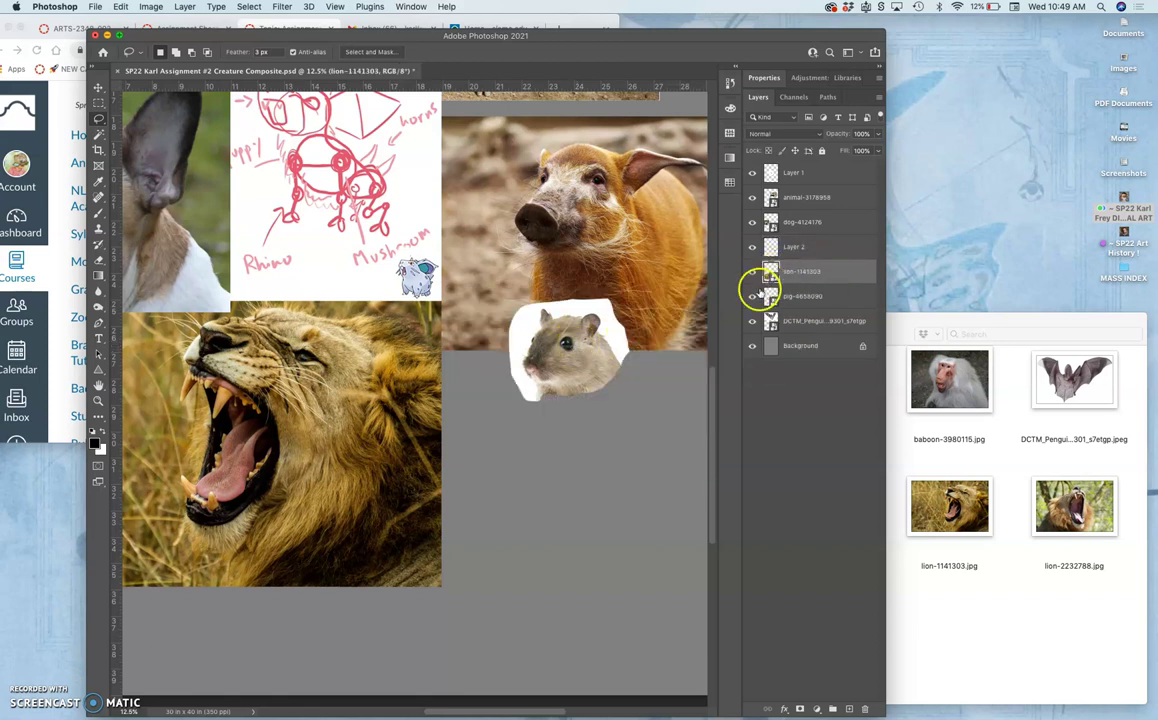
scroll(421, 215, "left", 5)
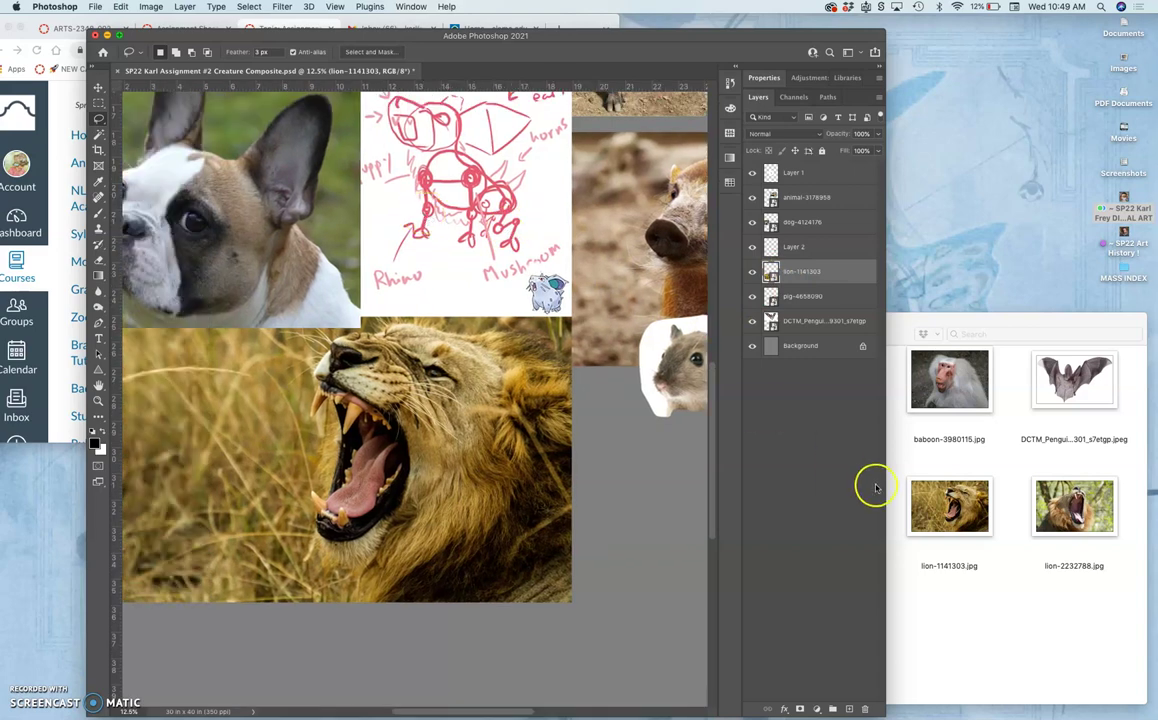
left_click(954, 463)
left_click(677, 259)
scroll(660, 258, "right", 3)
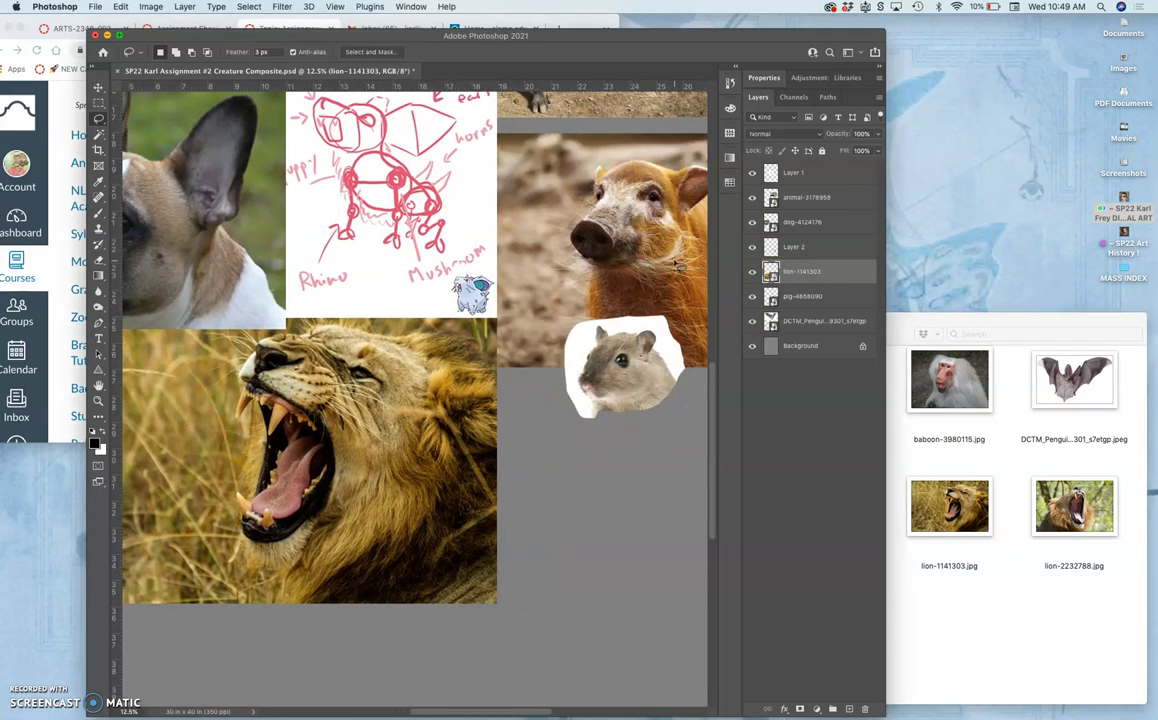
left_click(98, 88)
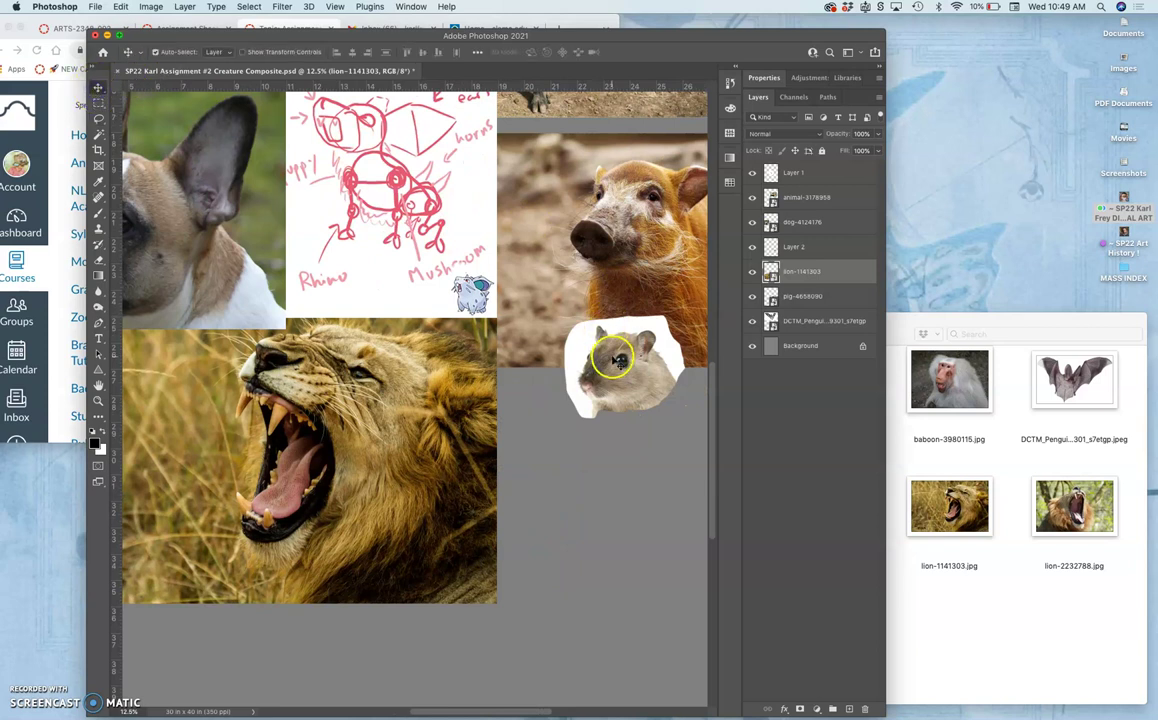
Move Layer 2 to the top of the stack and drag the gerbil head over the sketch.
mouse_move(600, 360)
left_mouse_down()
mouse_move(471, 254)
mouse_move(446, 176)
mouse_move(575, 398)
left_mouse_up()
left_click_drag(770, 260, 808, 164)
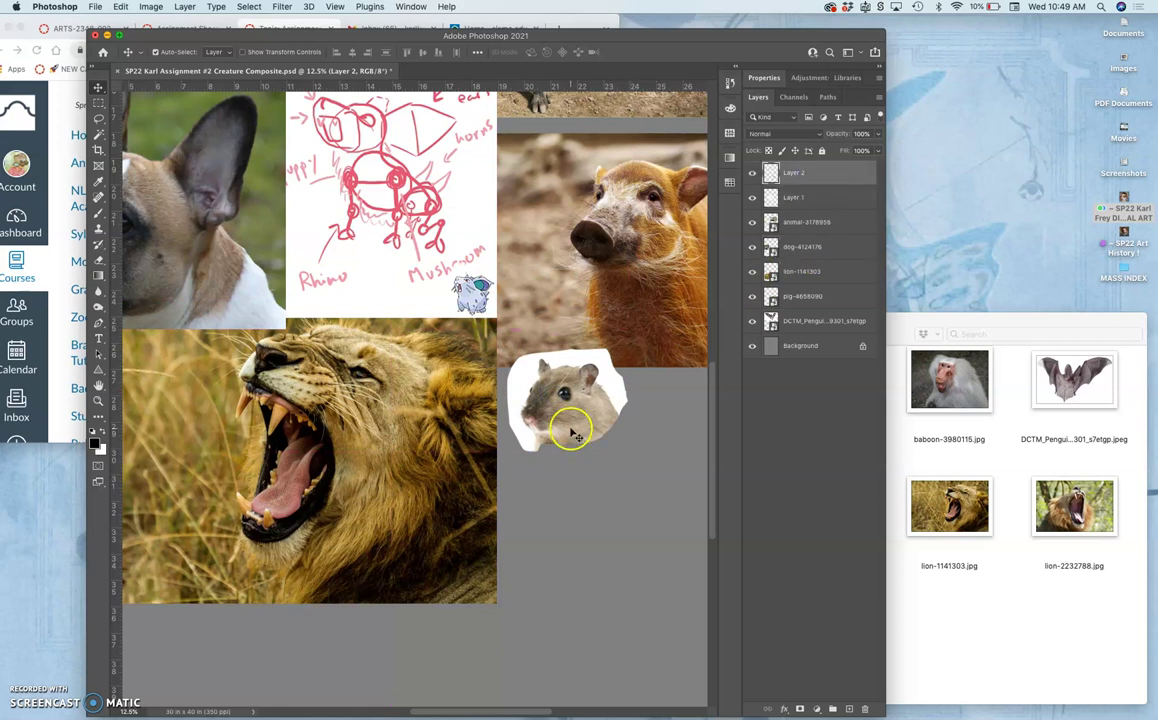
mouse_move(574, 435)
left_mouse_down()
mouse_move(524, 371)
mouse_move(434, 293)
mouse_move(357, 168)
mouse_move(420, 230)
left_mouse_up()
scroll(395, 205, "up", 3)
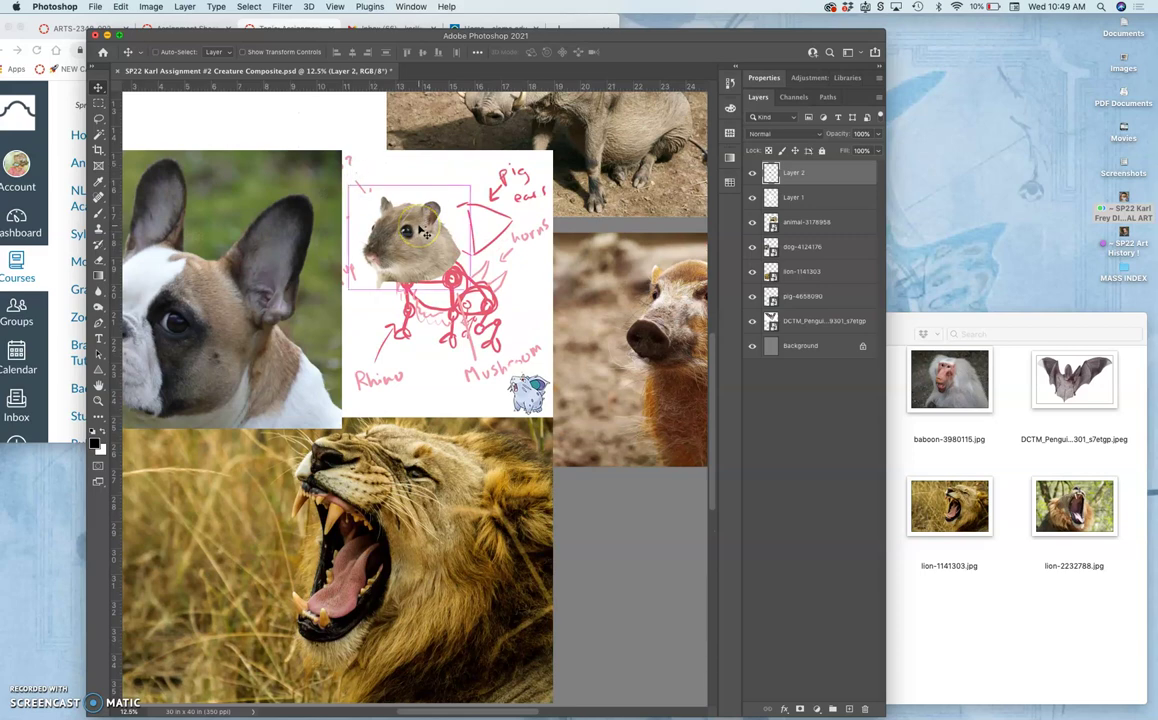
Rotate the gerbil head about 33° clockwise and place it below the pig photo.
key("super+t")
left_click_drag(479, 180, 494, 228)
key("Return")
scroll(437, 217, "down", 5)
scroll(437, 217, "right", 5)
scroll(437, 215, "up", 3)
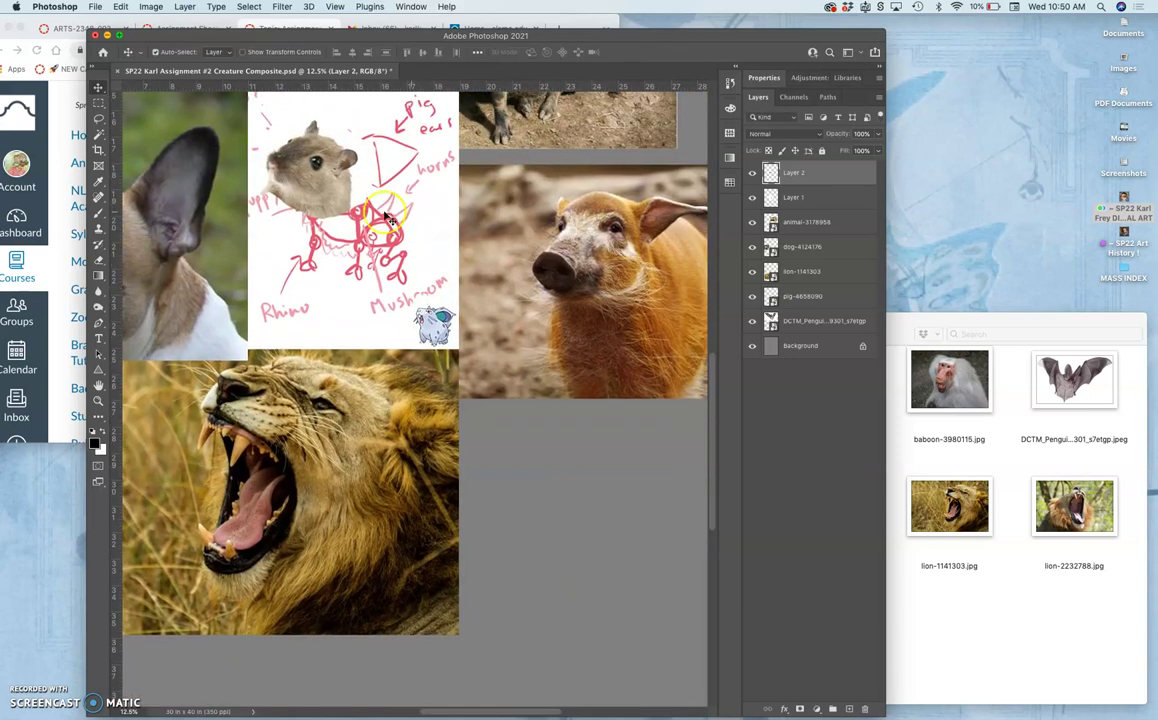
left_click_drag(308, 172, 575, 527)
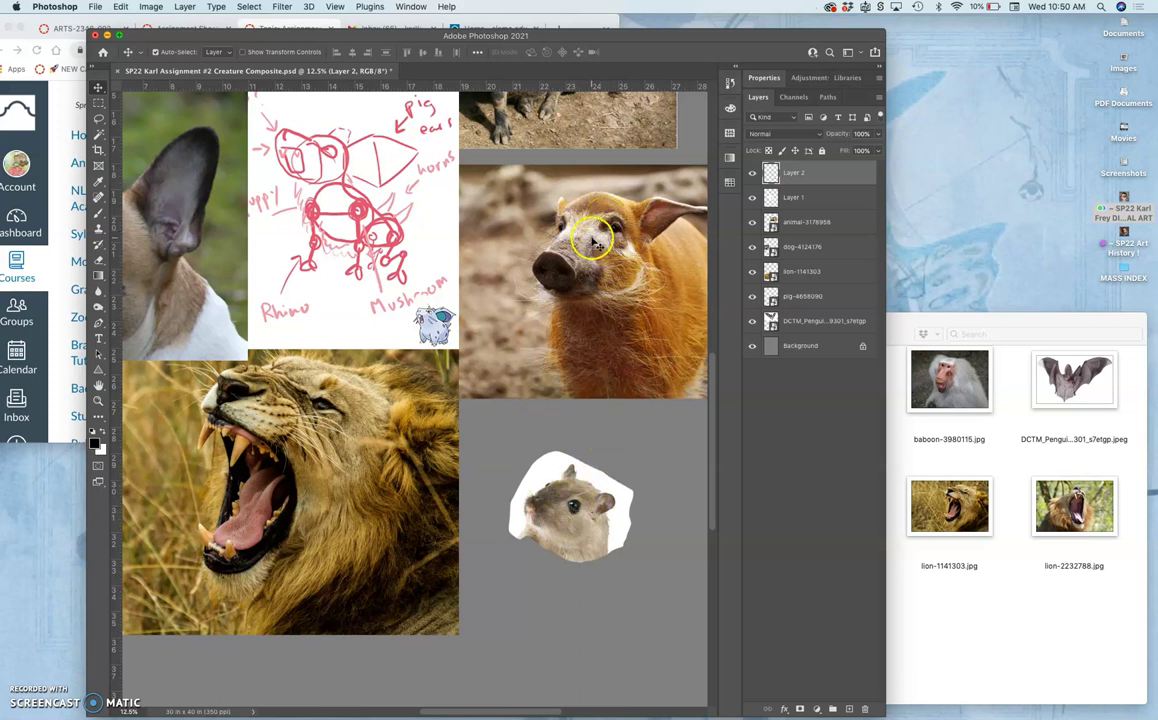
Cut the pig's eye and ear onto Layer 3 and move it to the top of the stack.
left_click(98, 118)
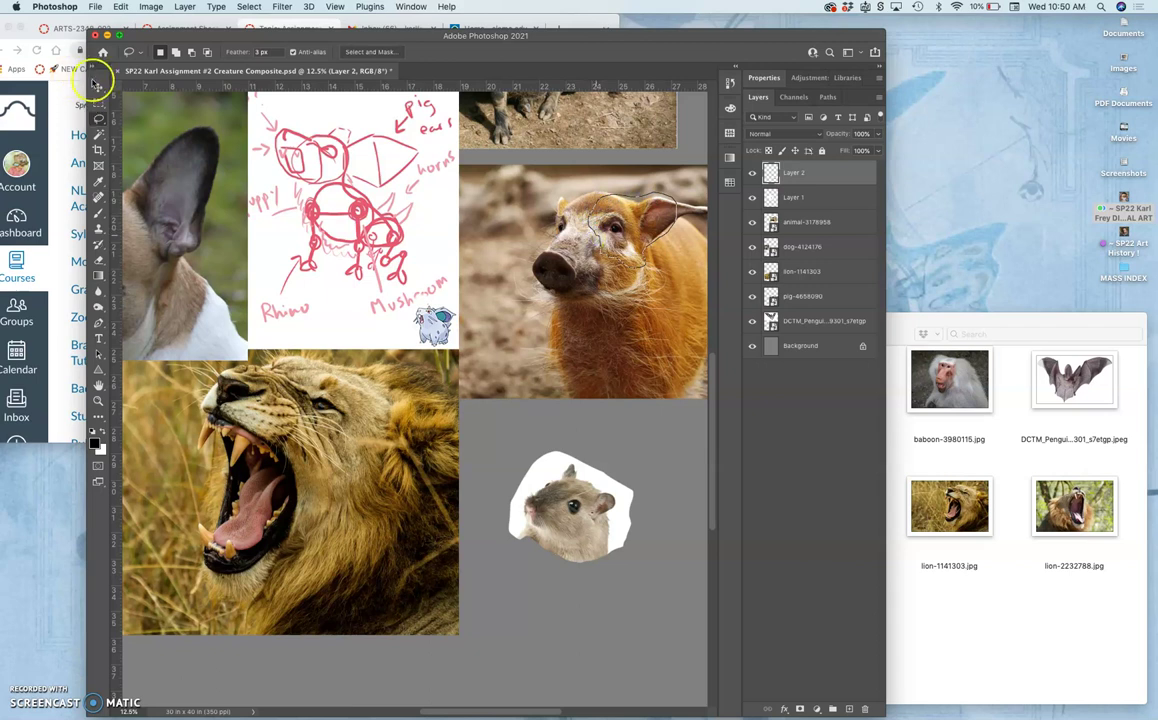
left_click(99, 88)
left_click(540, 290)
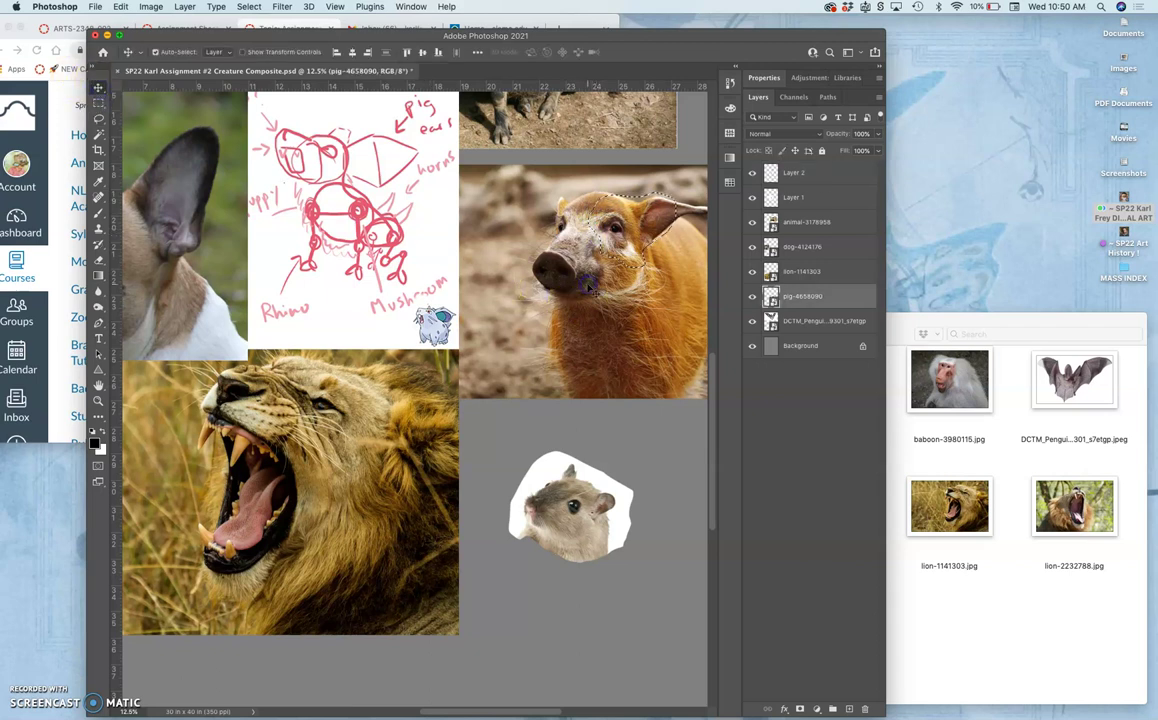
left_click_drag(591, 289, 591, 289)
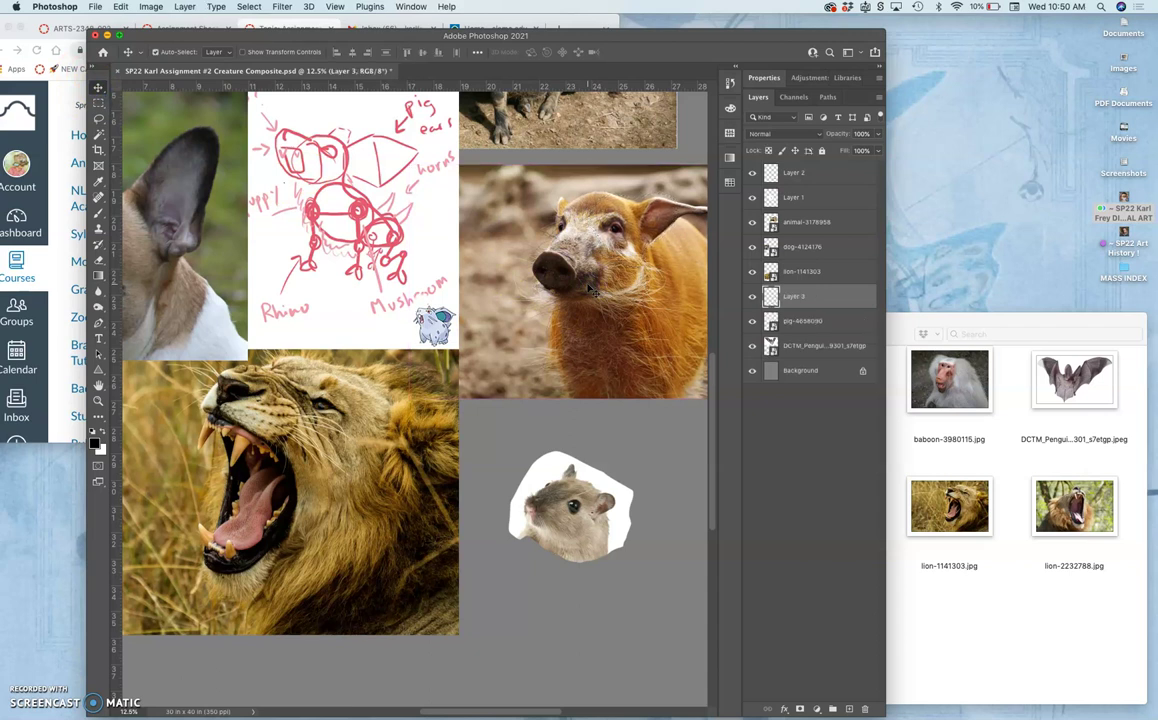
left_click(786, 172, "super")
left_click_drag(786, 172, 789, 170)
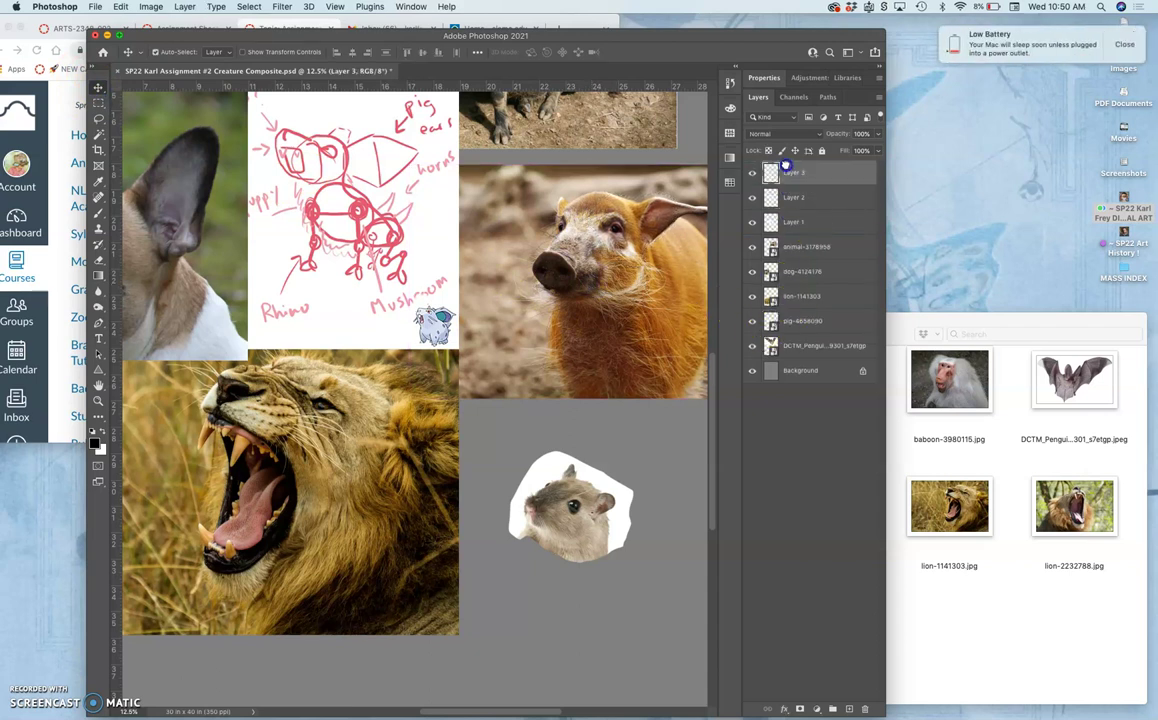
Delete the full pig-4658090 photo layer.
left_click(1110, 45)
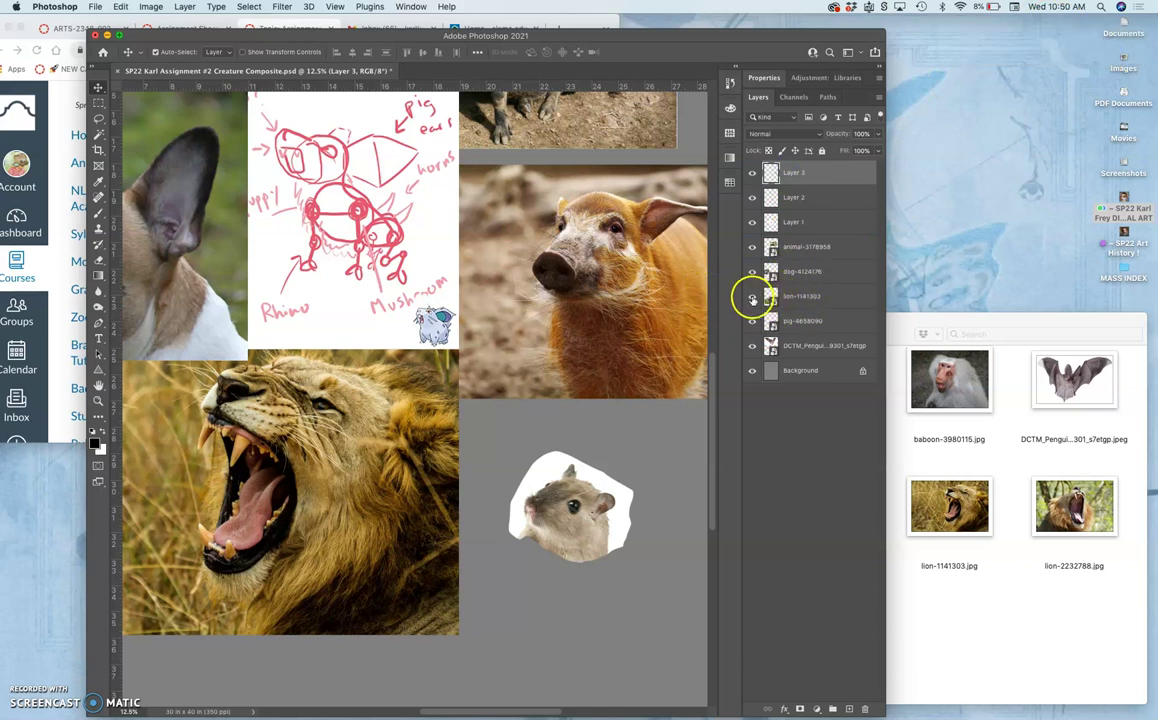
left_click(752, 297)
left_click(752, 297)
left_click(752, 321)
left_click(800, 321)
key("BackSpace")
Drag the Layer 3 pig cutout down onto the gerbil head and nudge it into place.
left_click(804, 173)
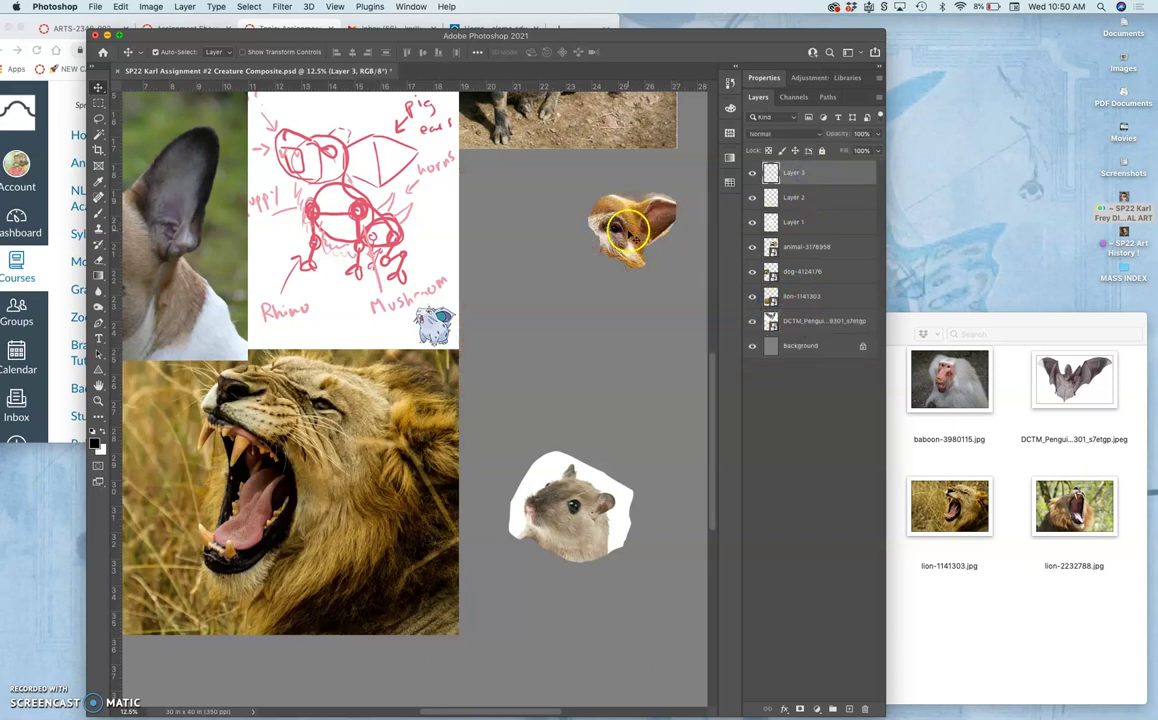
left_click_drag(632, 254, 590, 515)
key("super+equal")
key("super+equal")
scroll(591, 521, "right", 5)
scroll(591, 521, "down", 4)
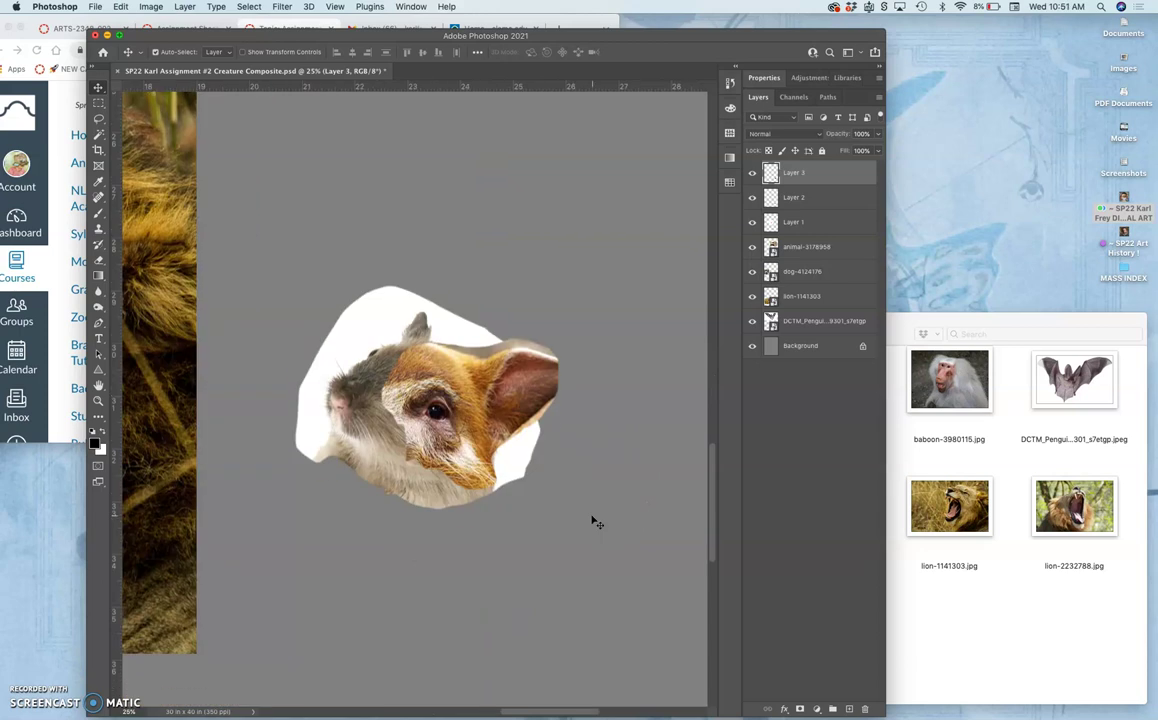
key("super+equal")
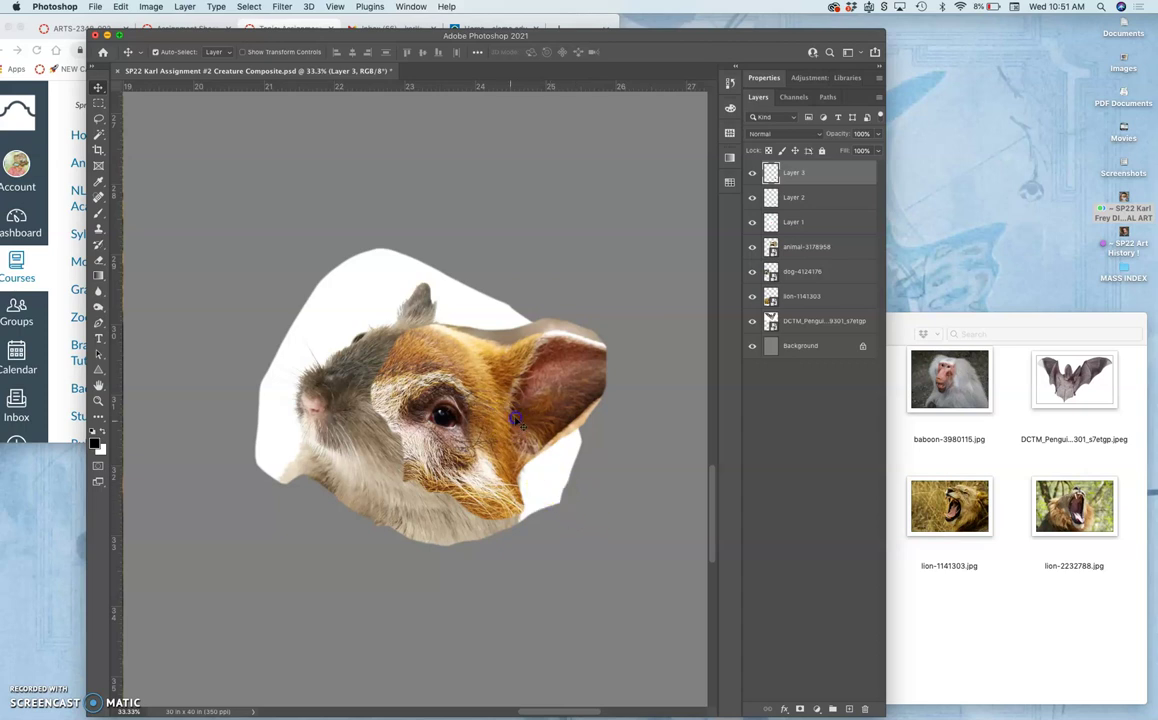
left_click_drag(509, 419, 435, 367)
scroll(573, 463, "down", 1)
scroll(573, 463, "left", 1)
scroll(437, 369, "down", 3)
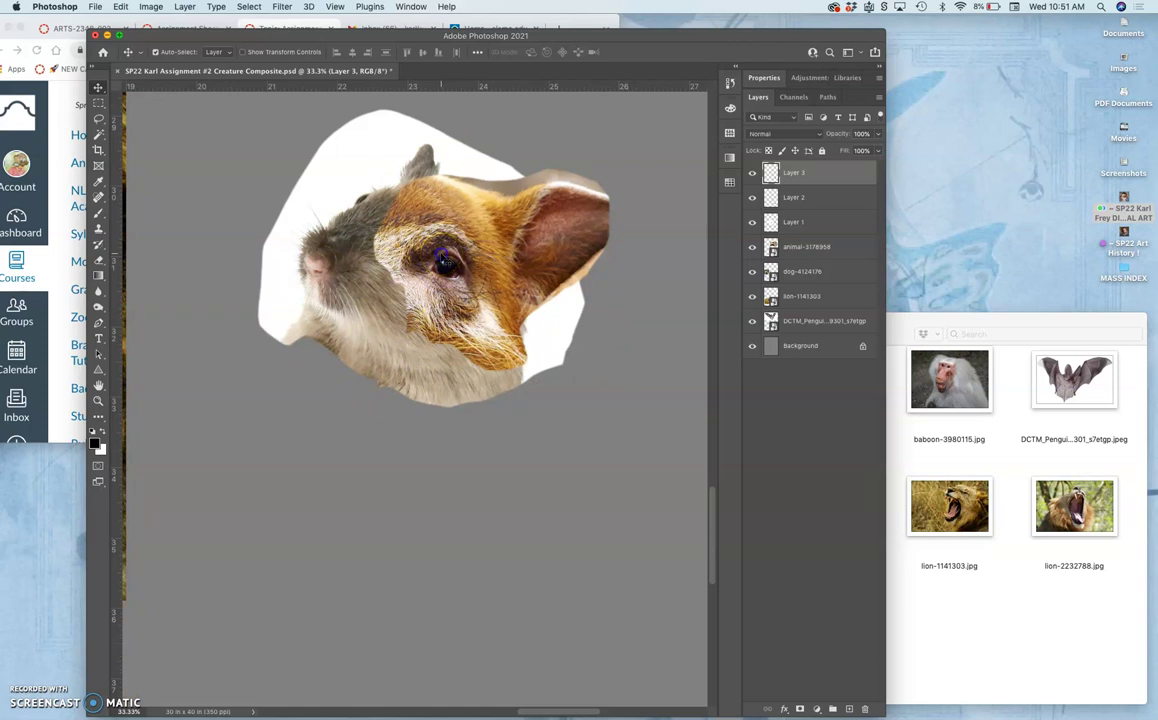
mouse_move(442, 258)
left_mouse_down()
mouse_move(528, 263)
mouse_move(443, 261)
left_mouse_up()
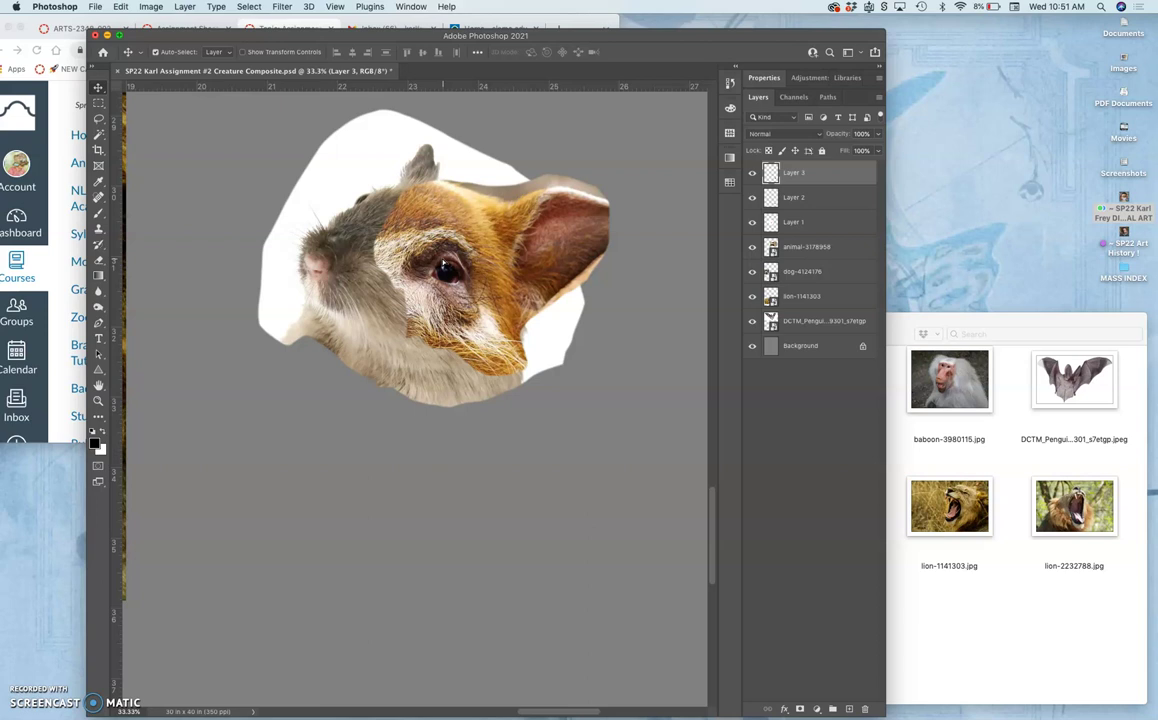
Fine-tune the pig cutout's alignment on the gerbil head, then view the whole composition.
key("super+minus")
key("super+minus")
left_click(436, 313)
scroll(430, 315, "down", 1)
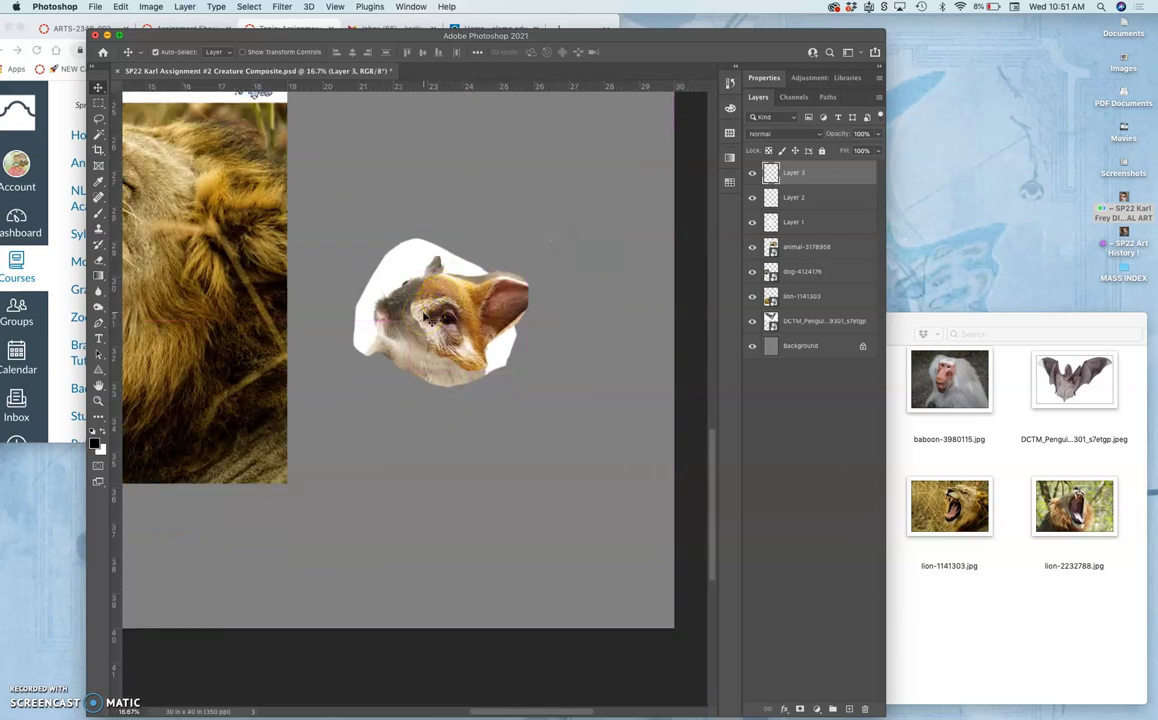
key("super+plus")
scroll(428, 320, "up", 1)
left_click(398, 212)
mouse_move(398, 212)
left_mouse_down()
mouse_move(388, 189)
mouse_move(408, 189)
mouse_move(455, 315)
left_mouse_up()
key("super+minus")
key("super+minus")
key("super+minus")
key("super+minus")
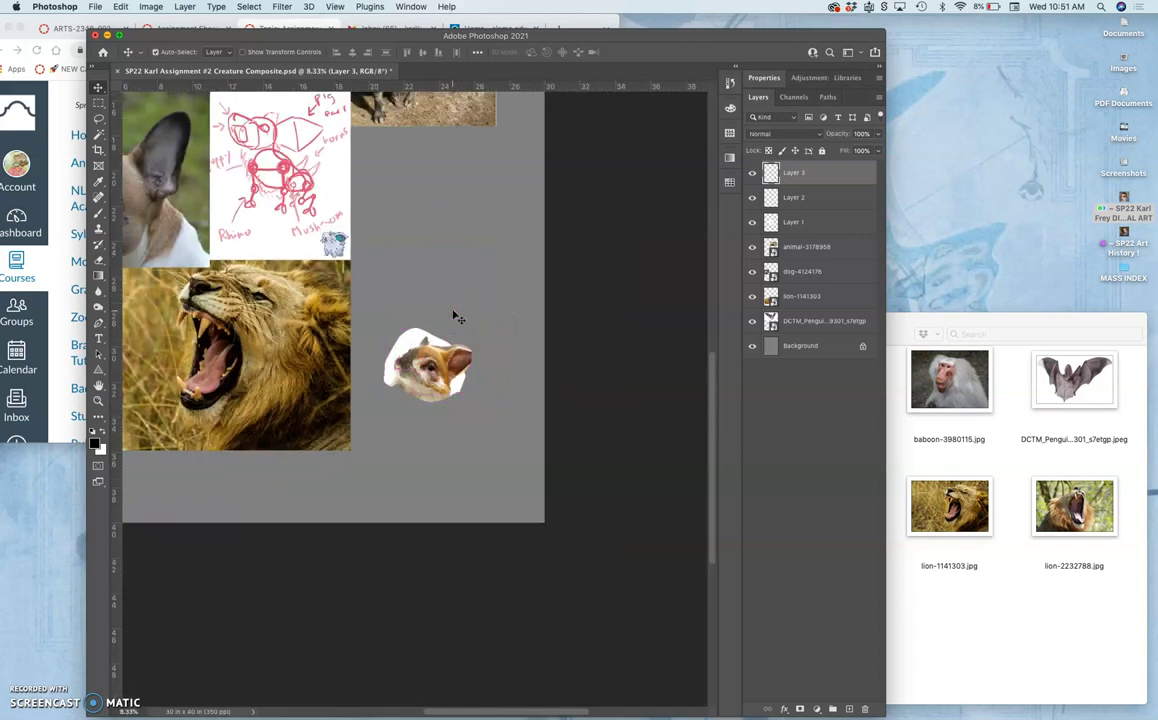
scroll(455, 316, "left", 5)
scroll(455, 316, "up", 3)
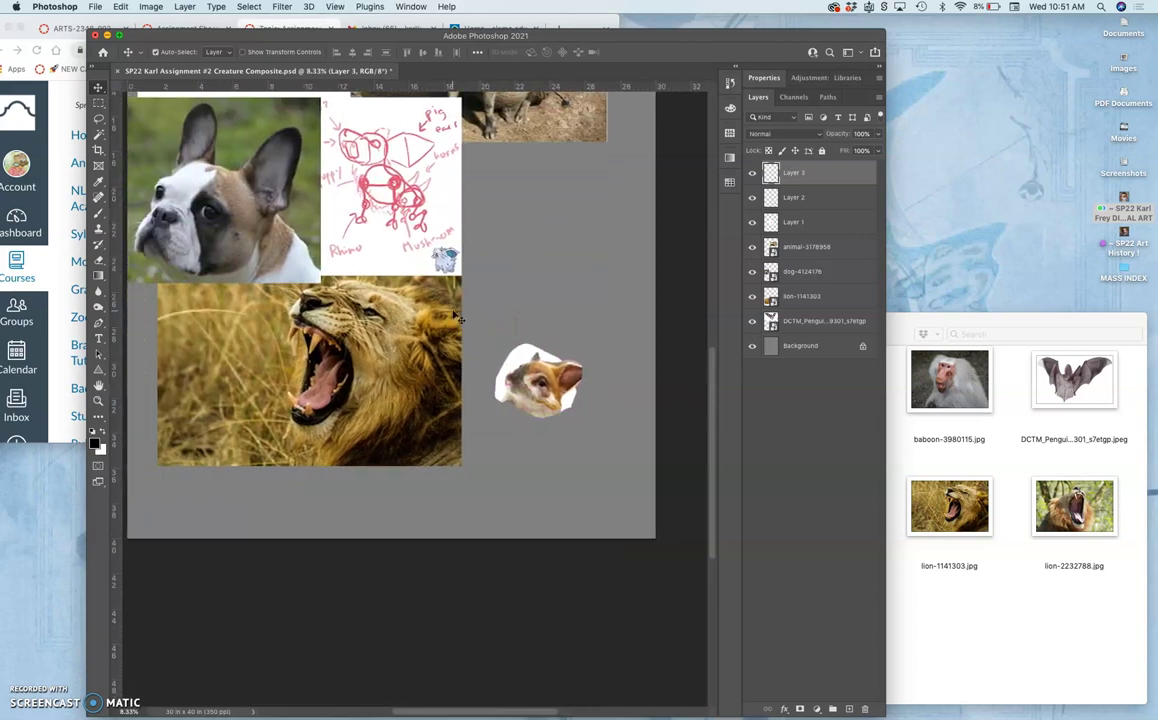
Cut the bulldog's ear onto Layer 4 and delete the dog-4124176 photo layer.
scroll(455, 316, "up", 10)
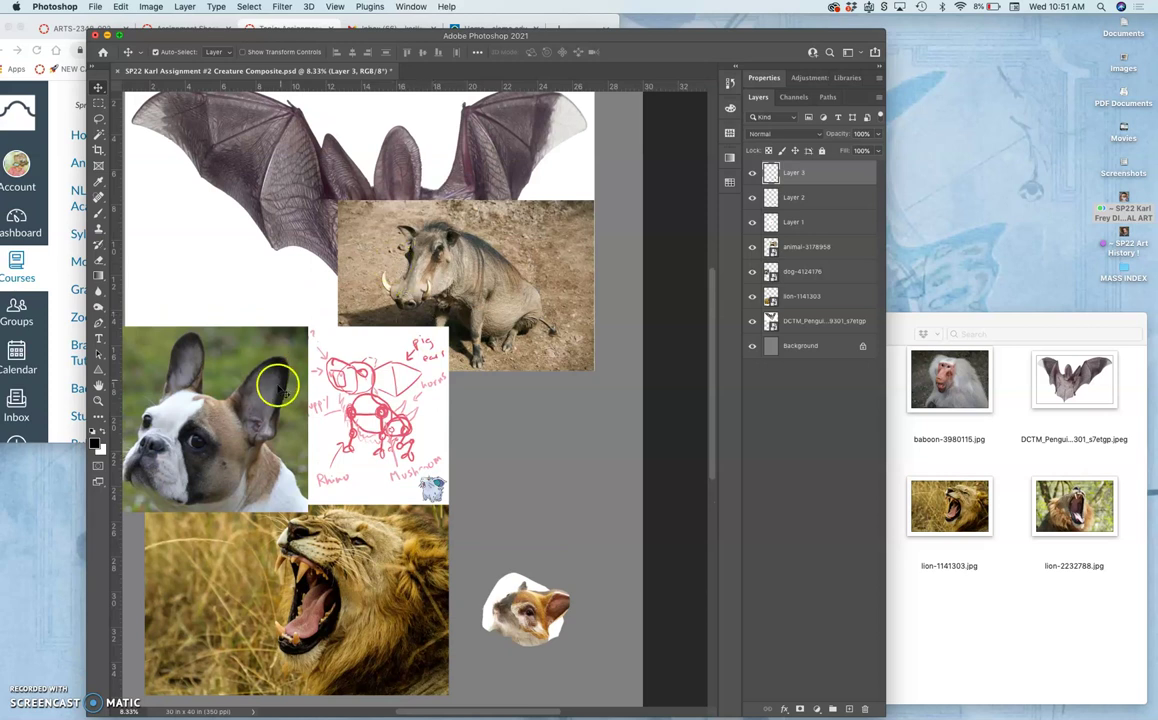
left_click(248, 356)
left_click(98, 118)
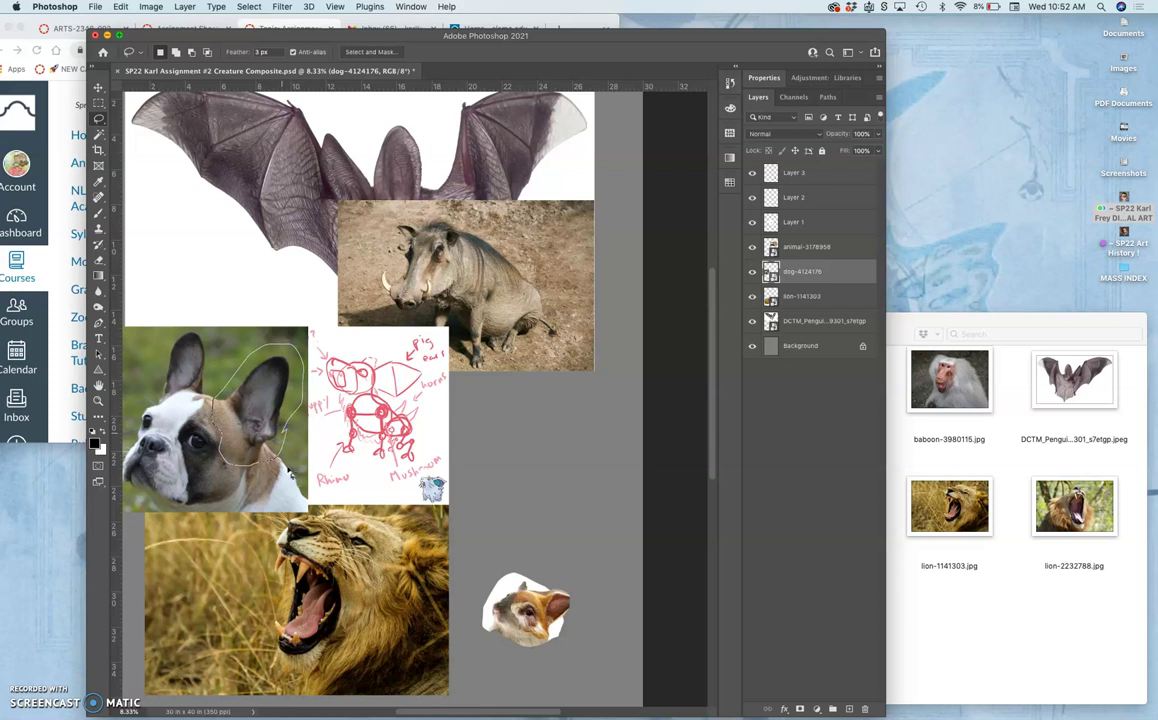
key("super+j")
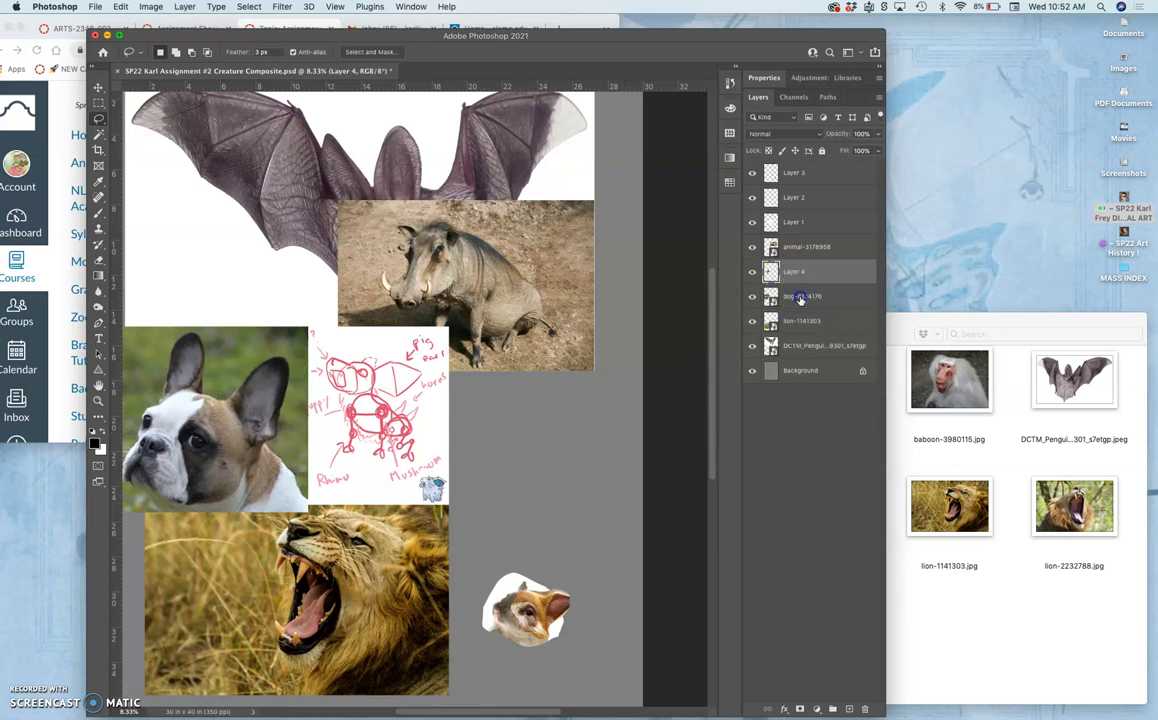
left_click(800, 298)
key("Delete")
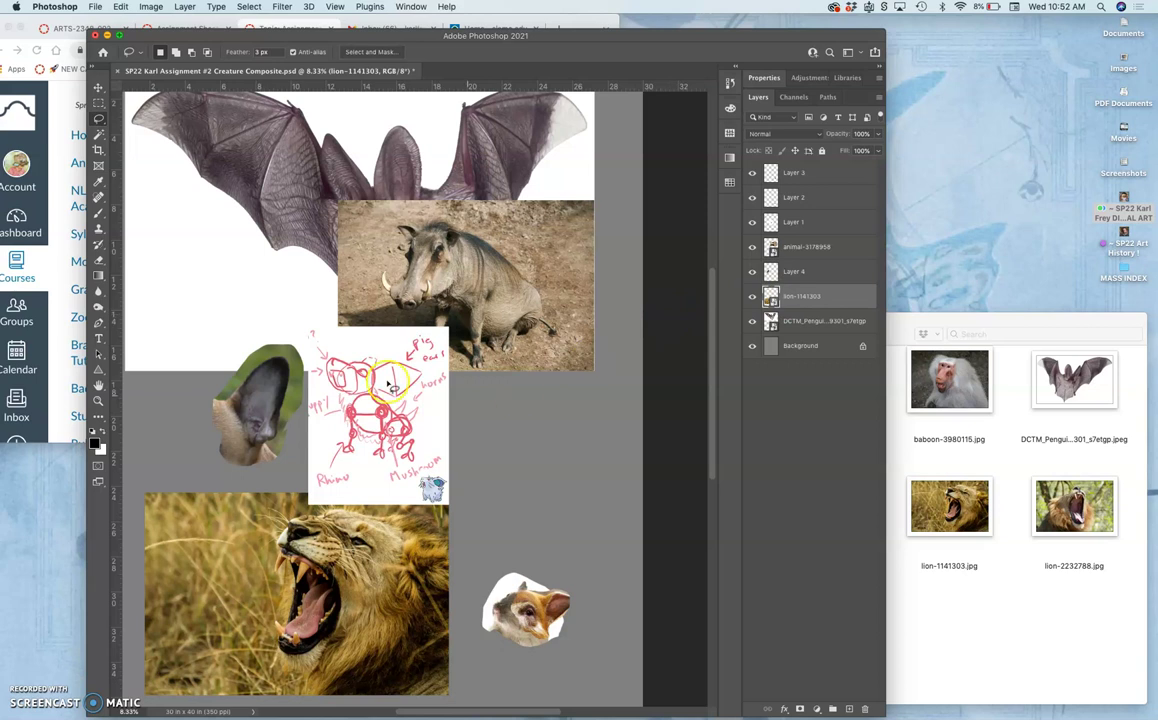
Move Layer 4 to the top of the stack and place the ear against the combined head.
left_click(800, 278)
left_click_drag(800, 272, 798, 172)
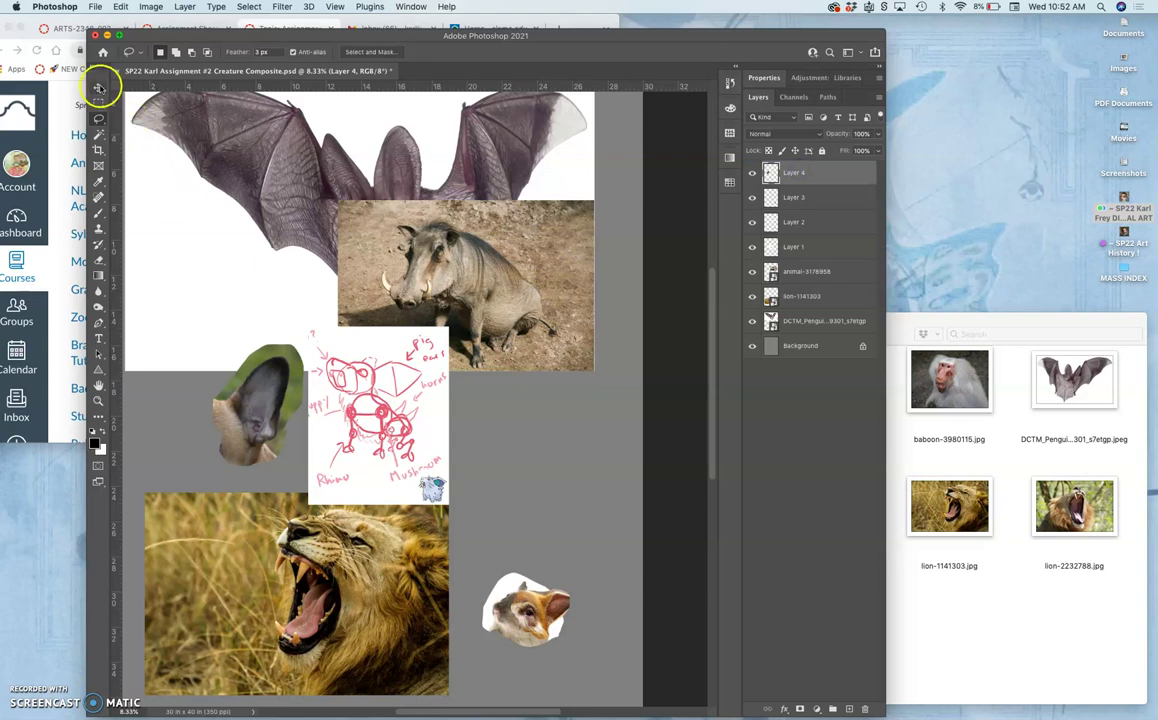
left_click(98, 87)
left_click_drag(262, 415, 561, 562)
key("super+equal")
key("super+equal")
key("super+equal")
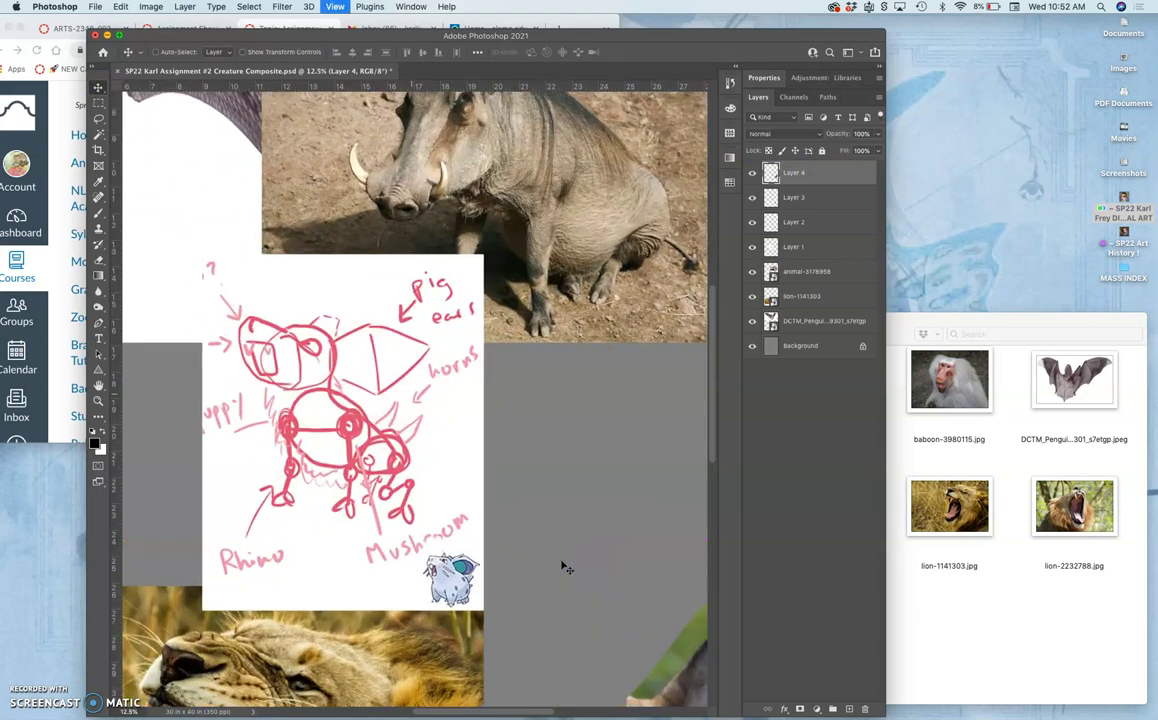
scroll(561, 562, "down", 5)
scroll(561, 562, "right", 2)
scroll(561, 562, "up", 3)
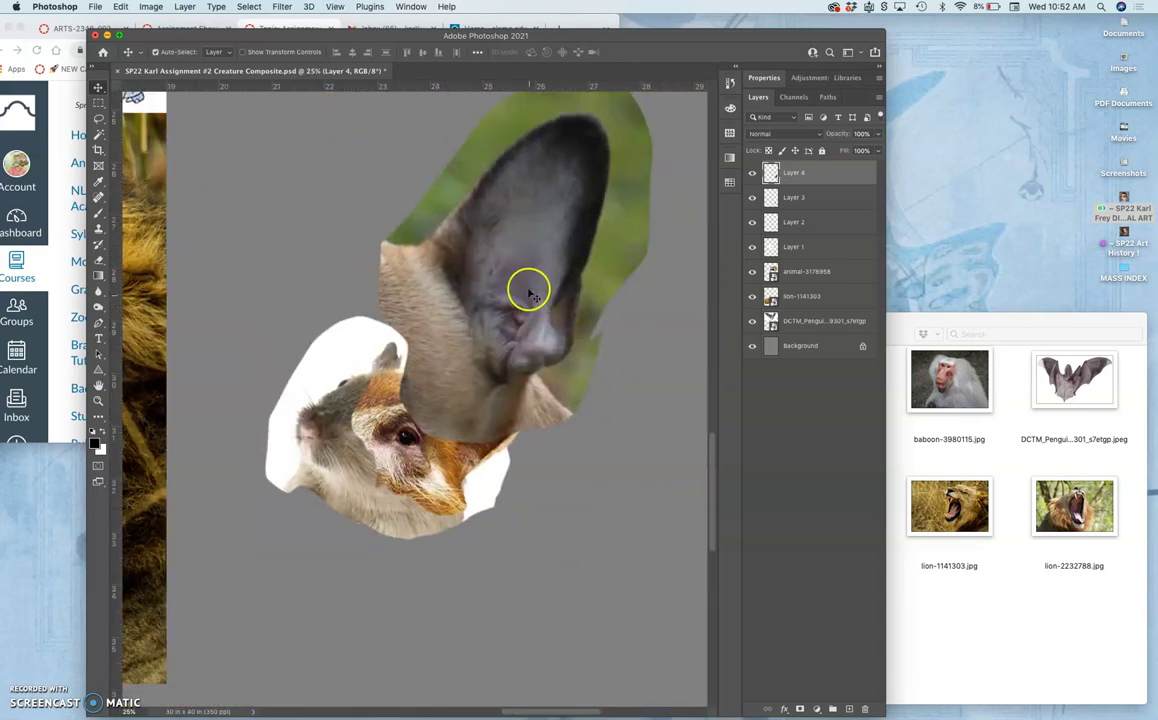